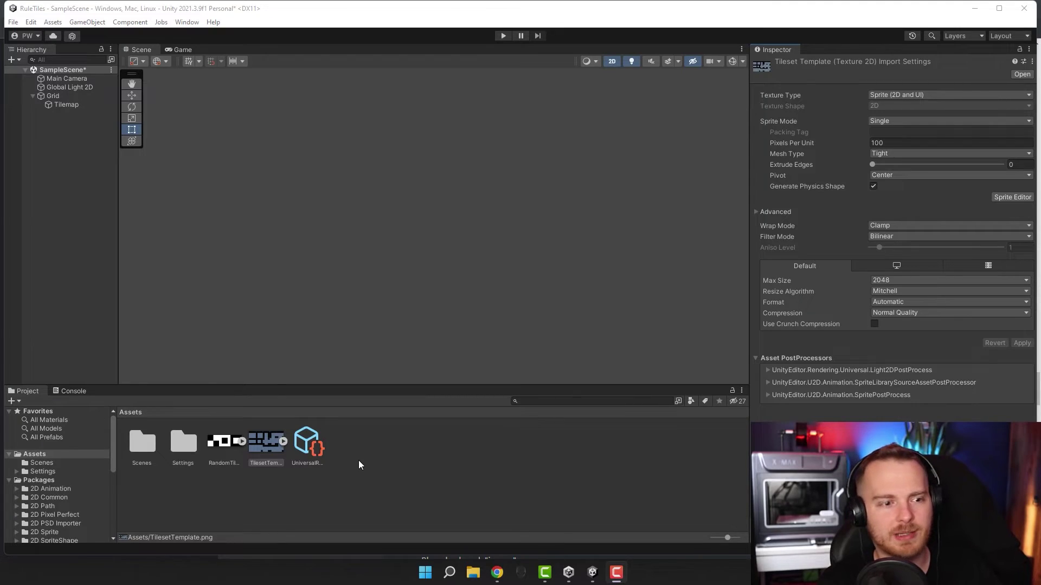
Switch to the browser to examine the generic tileset templates in the Godot TileMaps documentation, and return to Unity.
click(498, 571)
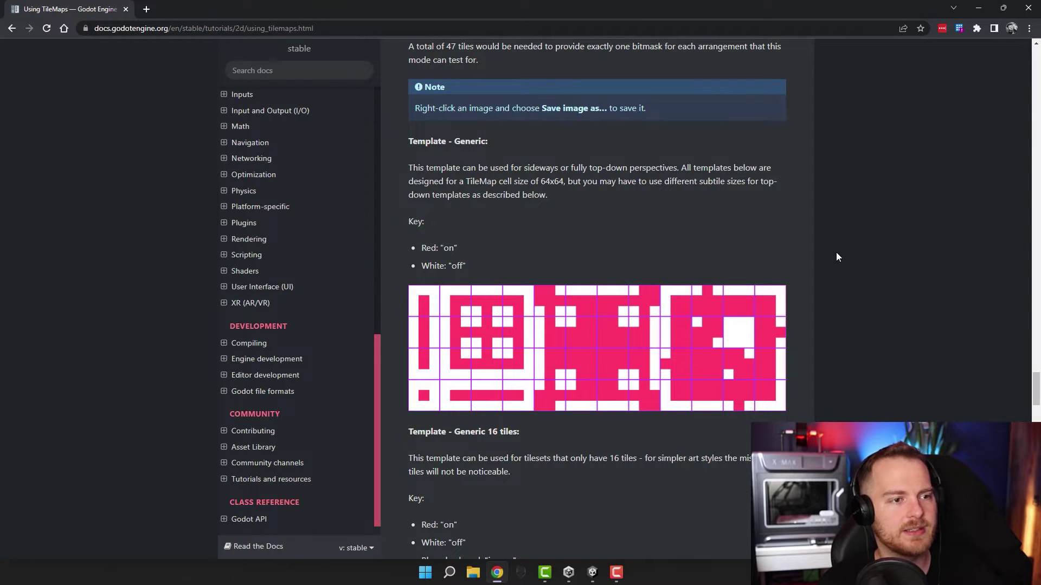
scroll(836, 256, down, 2)
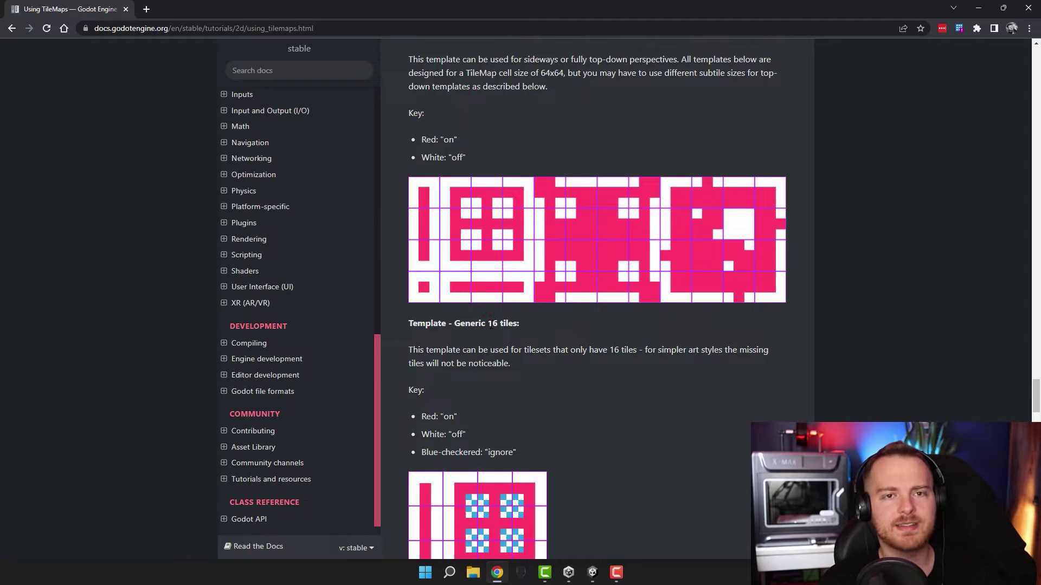
click(593, 573)
Create a 2D Rule Tile asset named TutorialTile in the Assets folder.
right_click(371, 458)
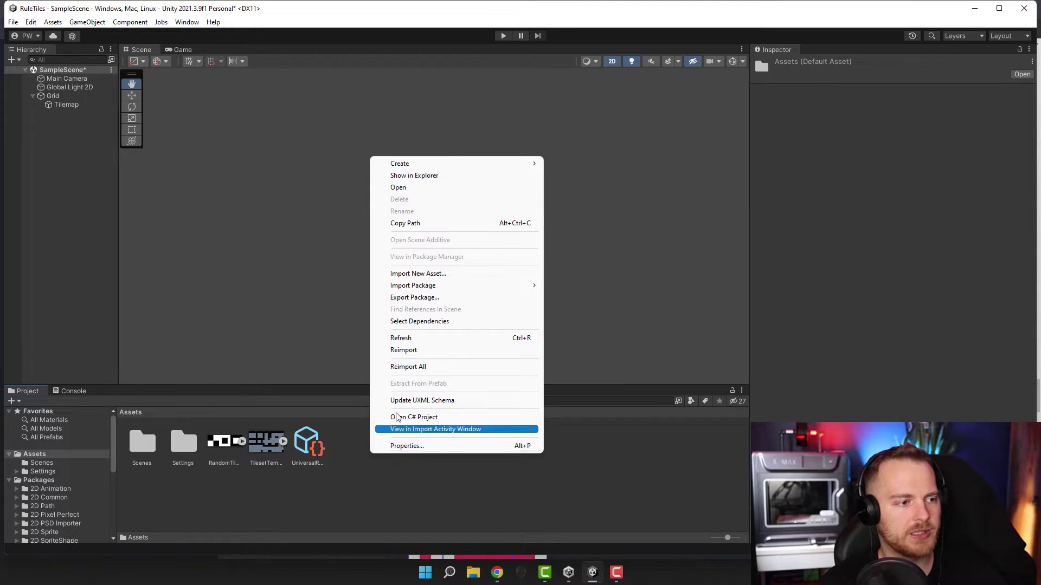
mouse_move(404, 166)
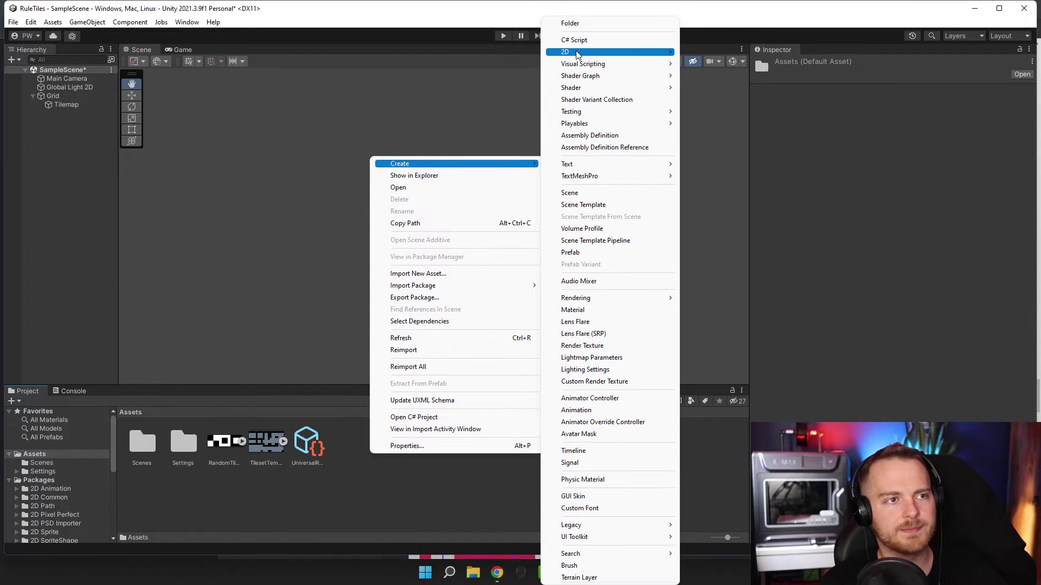
mouse_move(592, 52)
mouse_move(708, 134)
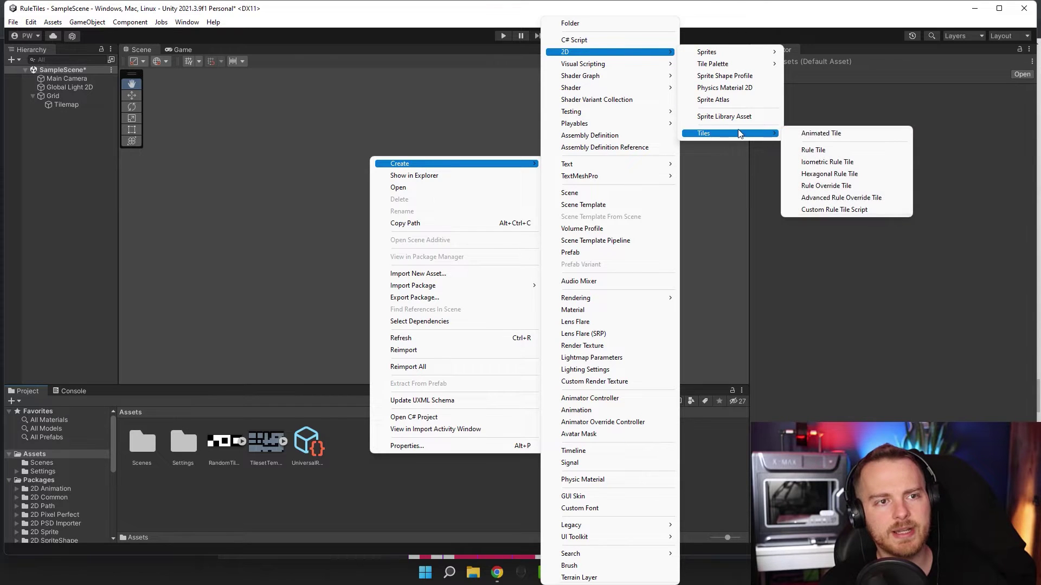
click(841, 151)
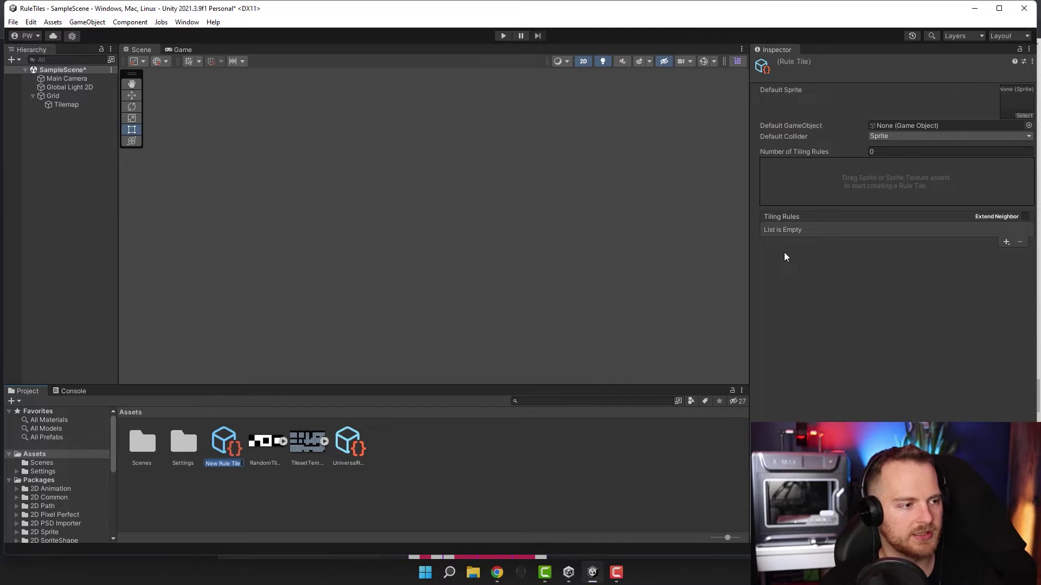
text(TutorialTile)
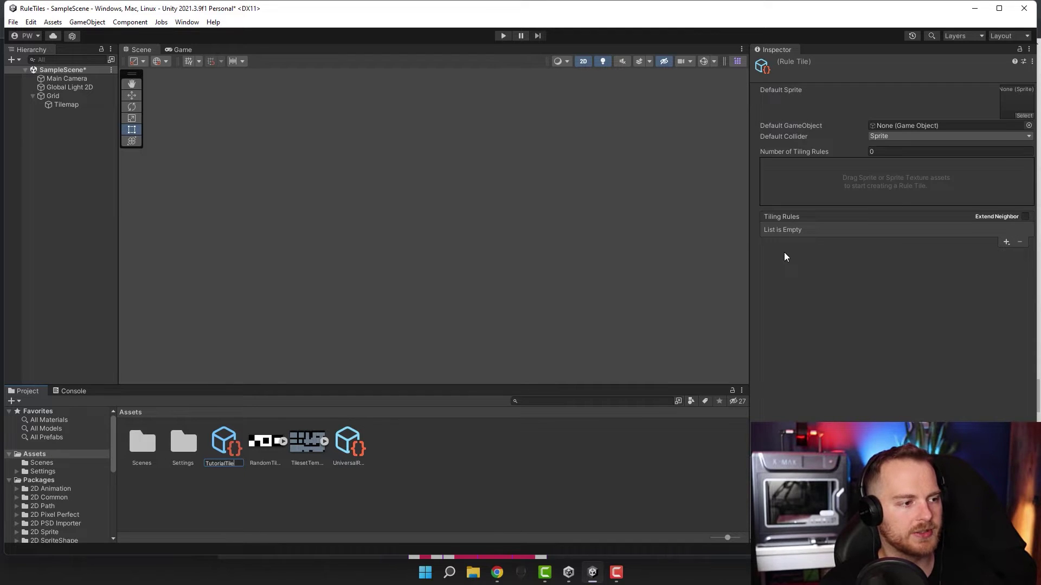
key(Return)
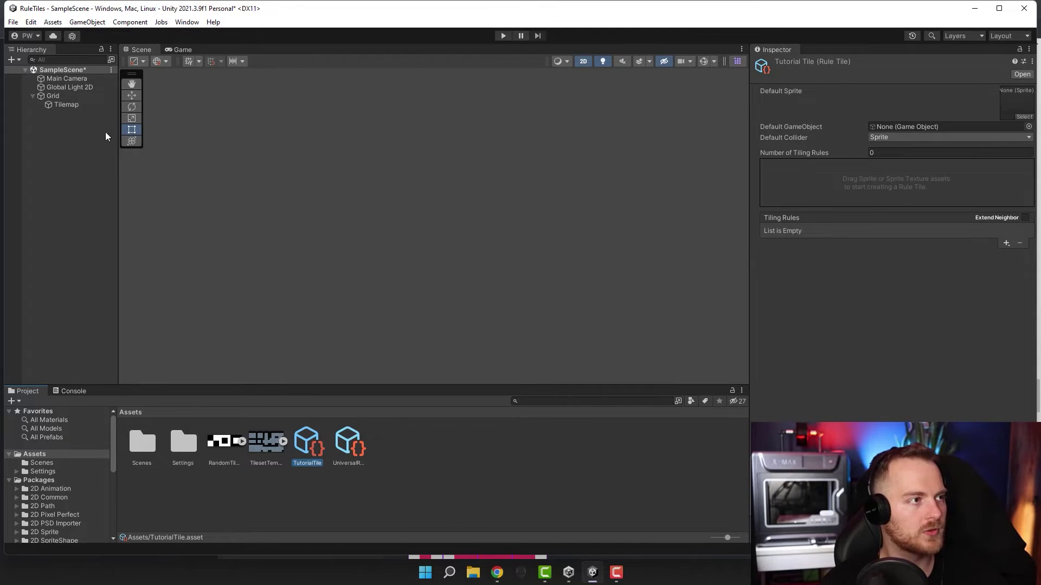
click(68, 105)
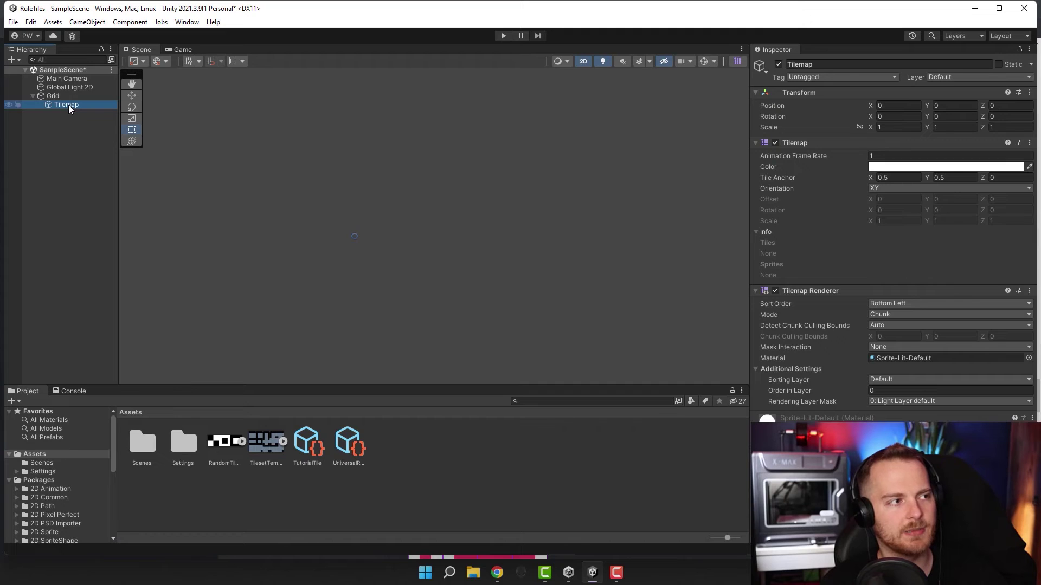
click(62, 152)
right_click(50, 128)
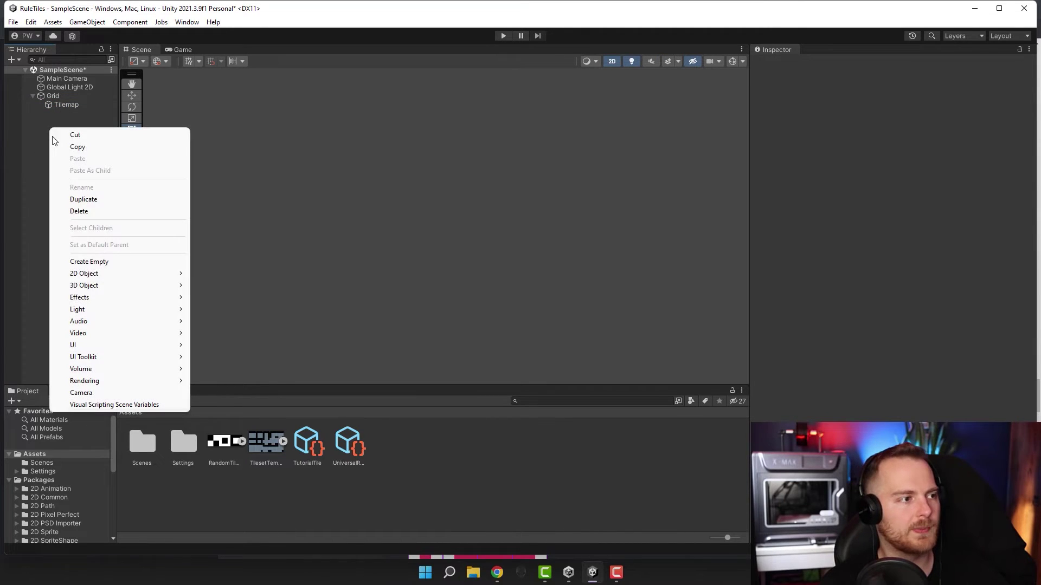
mouse_move(109, 278)
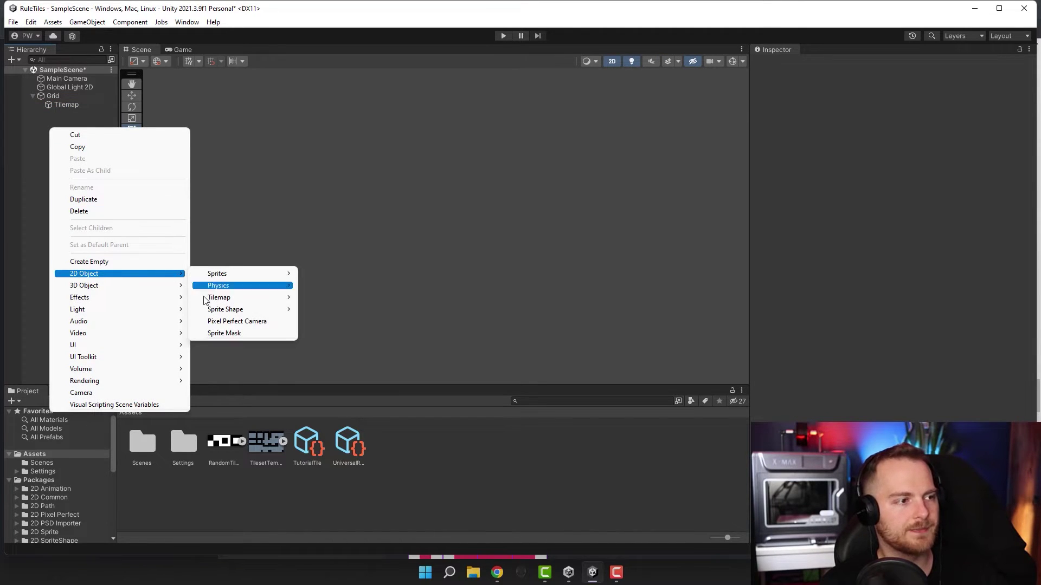
mouse_move(280, 298)
click(83, 110)
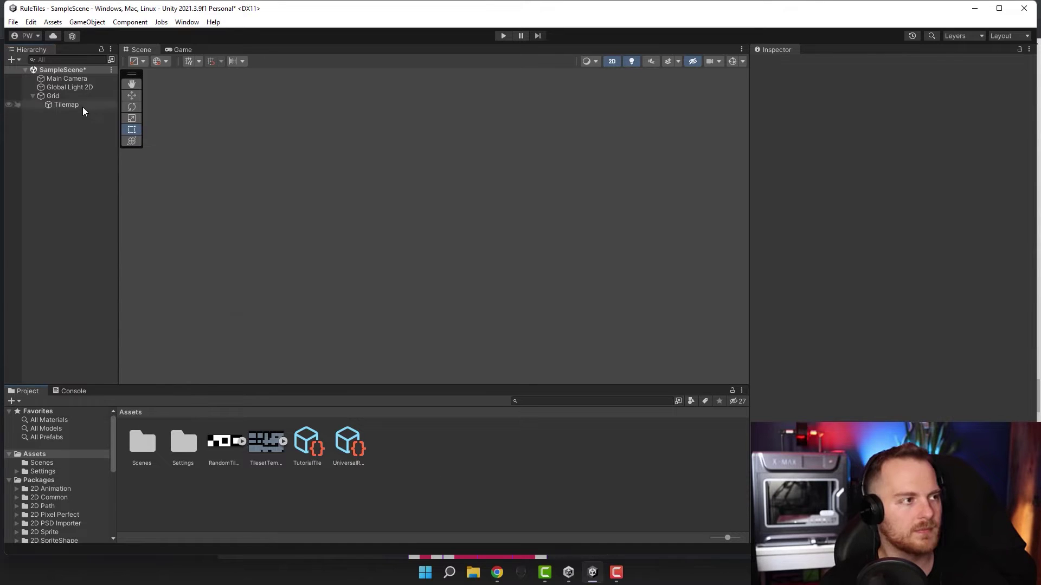
Open the Tile Palette for the Tilemap object under Grid and move its window over the Inspector.
click(67, 105)
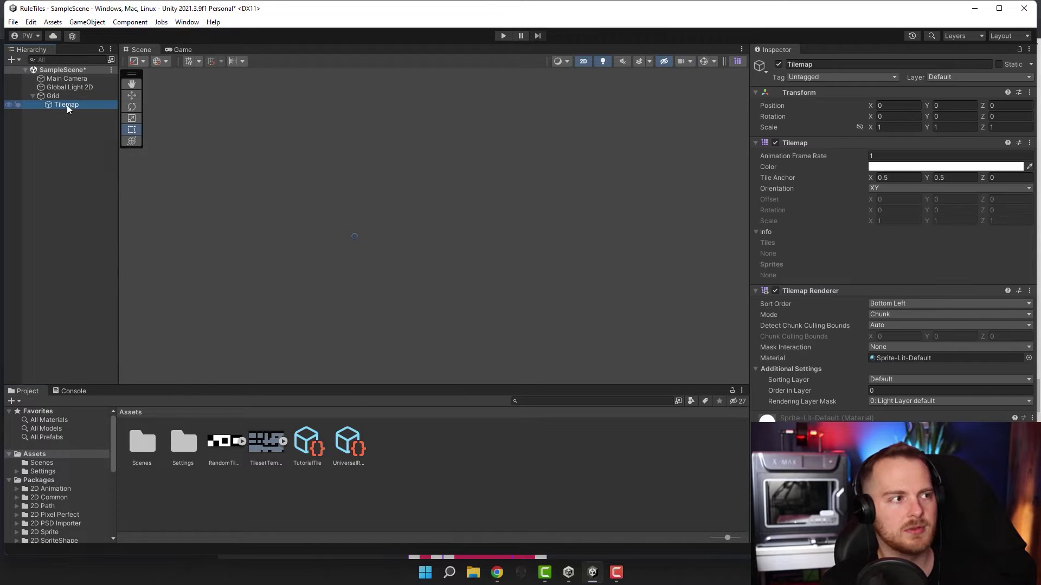
click(737, 62)
drag(596, 262, 678, 232)
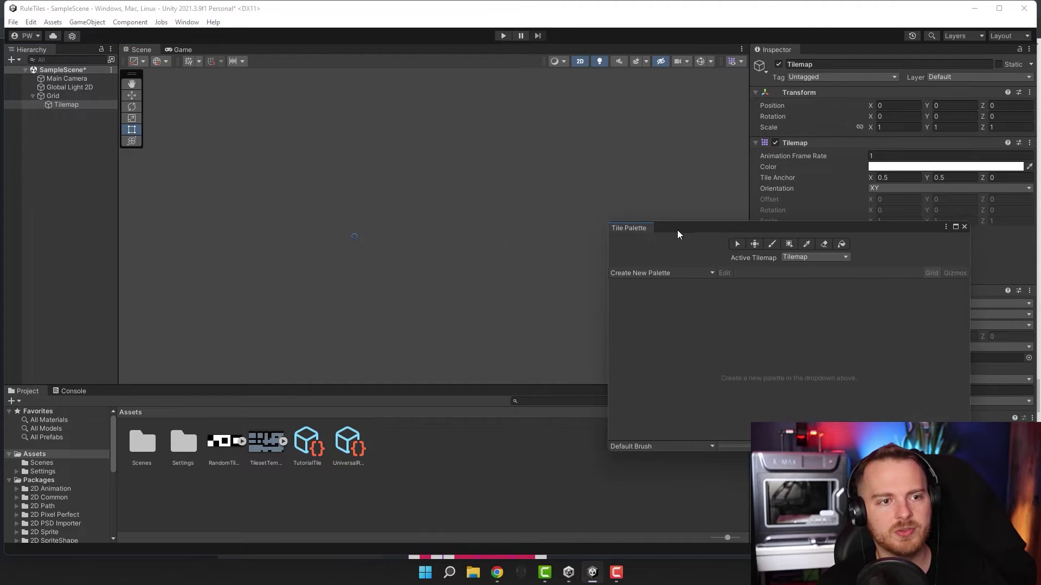
Create a new rectangular tile palette named TutorialPalette and save it in the Assets folder.
click(655, 274)
text(Tutorial)
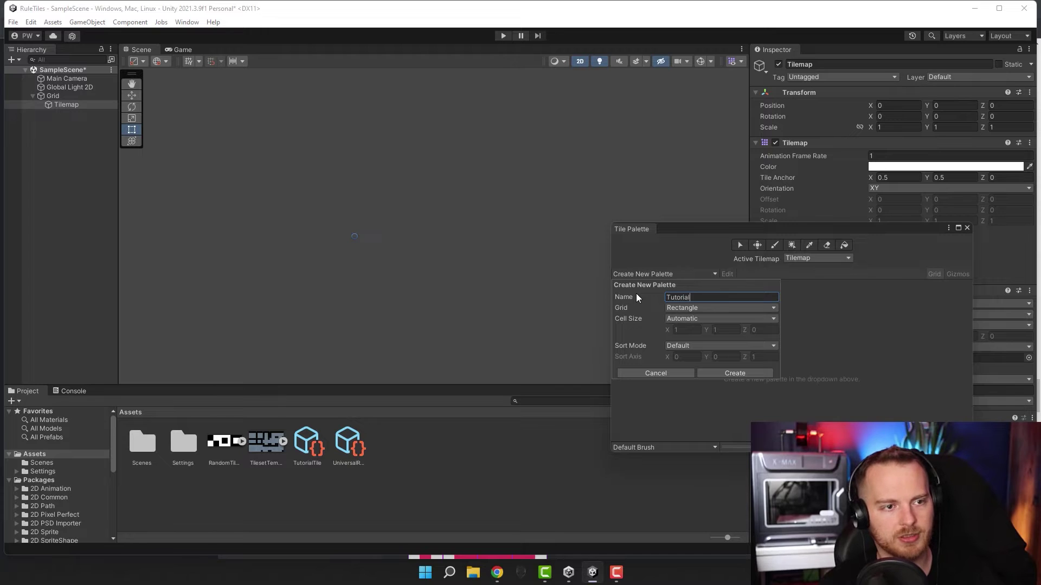
text(Palette)
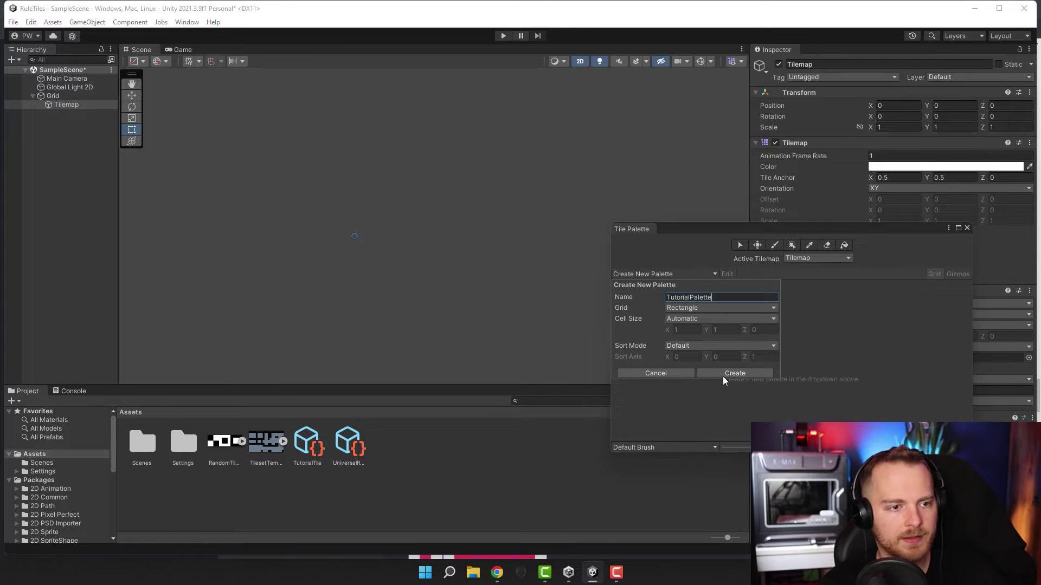
click(725, 374)
click(429, 302)
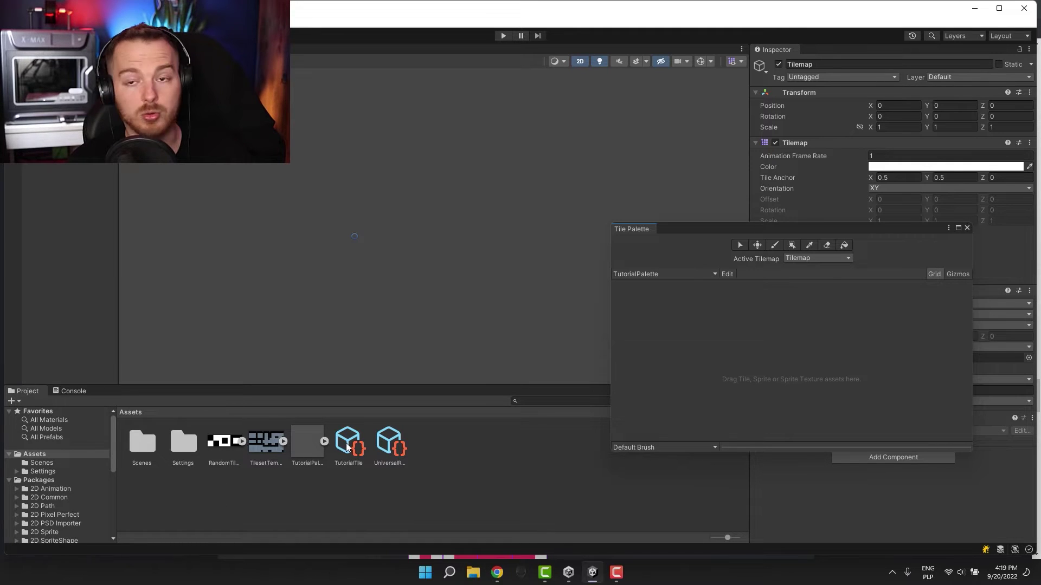
Add the TutorialTile rule tile to TutorialPalette and move the Tile Palette window clear of the Inspector.
drag(347, 446, 784, 370)
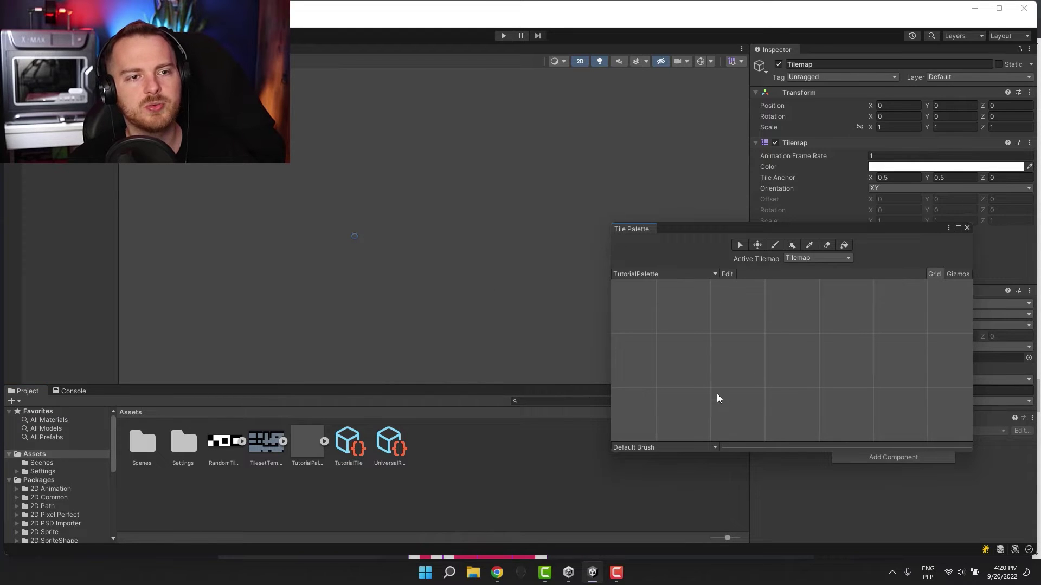
drag(691, 235, 464, 82)
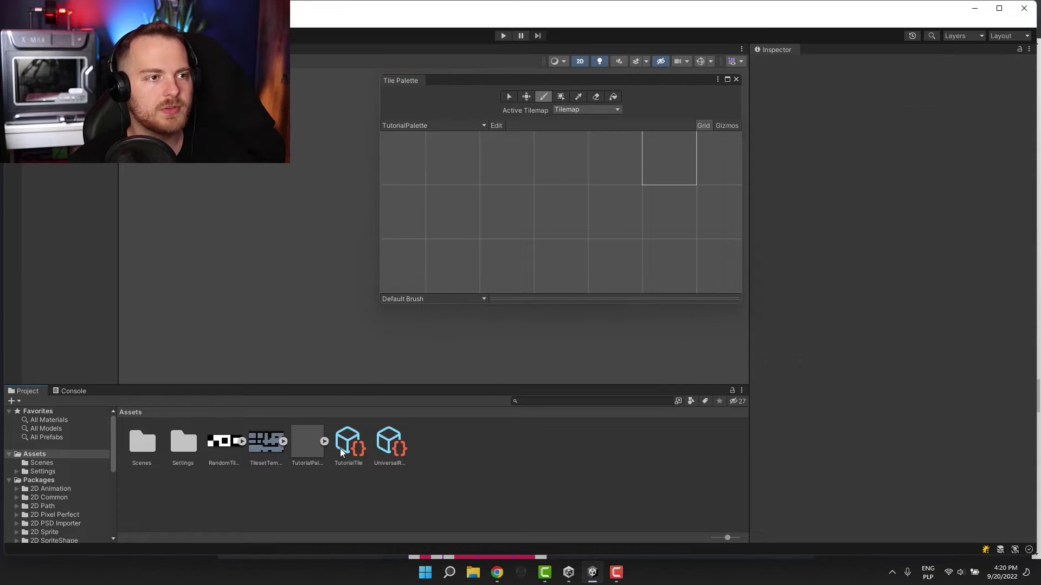
Set the TilesetTemplate texture to Multiple sprite mode, 32 pixels per unit, Point (no filter) filtering and no compression, and apply the import settings.
click(265, 441)
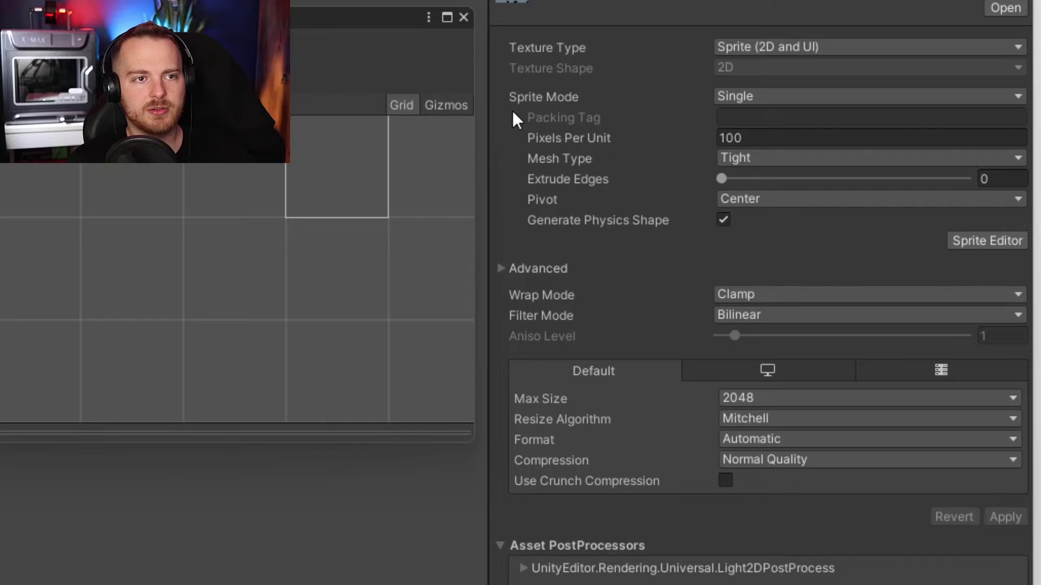
click(730, 94)
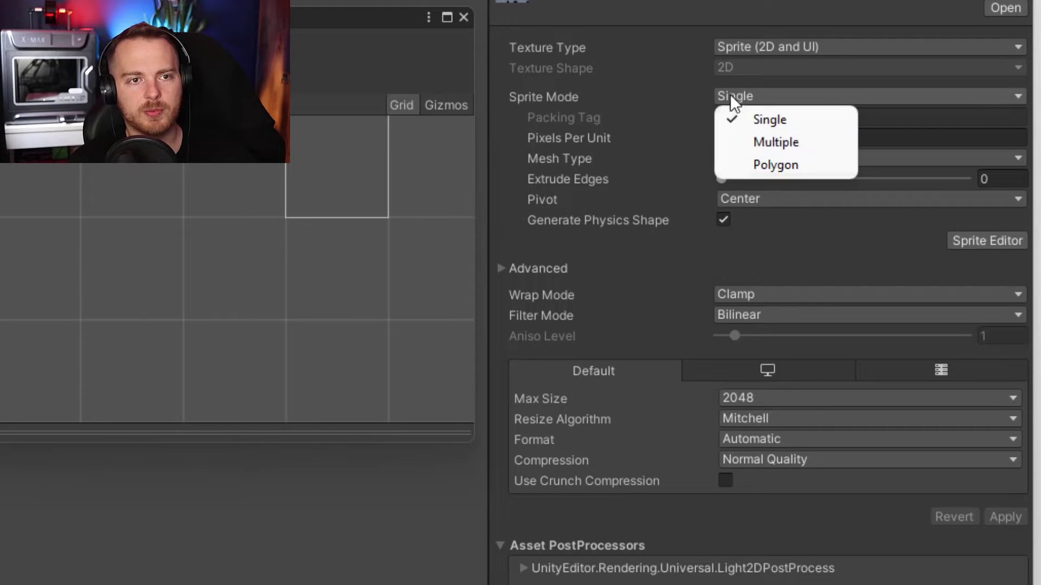
click(740, 136)
click(761, 136)
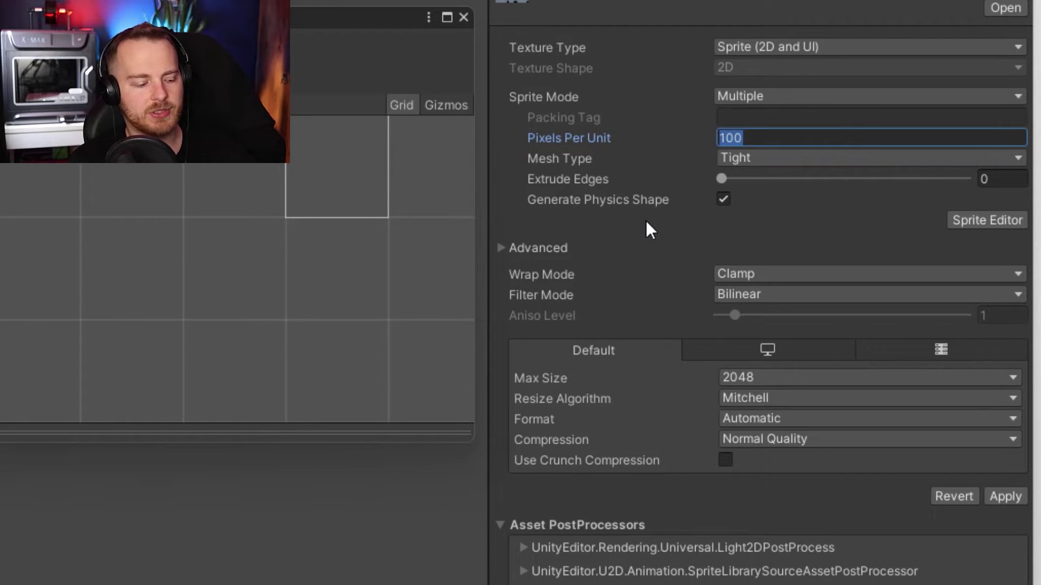
text(32)
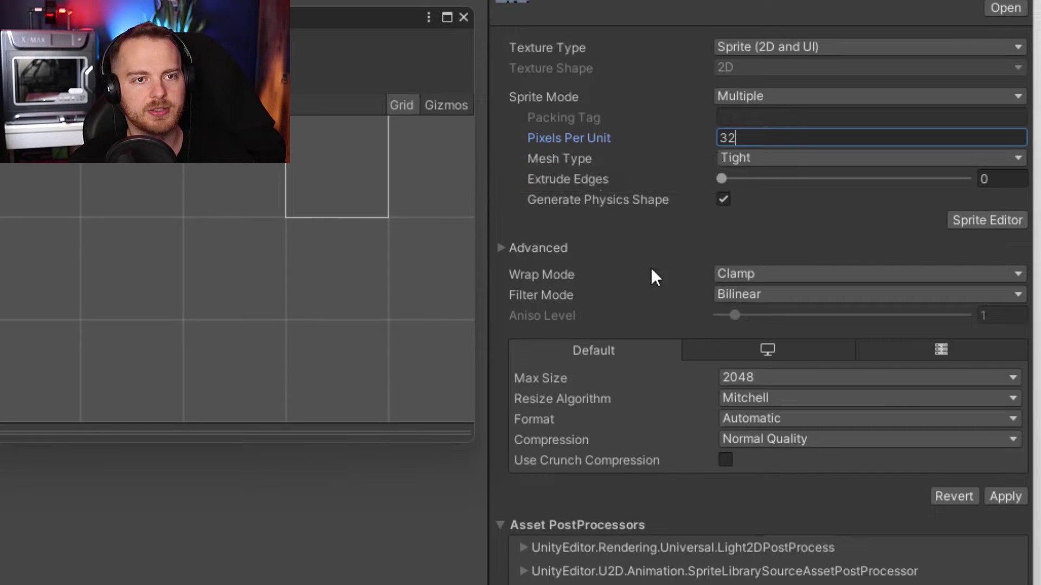
click(714, 297)
click(749, 320)
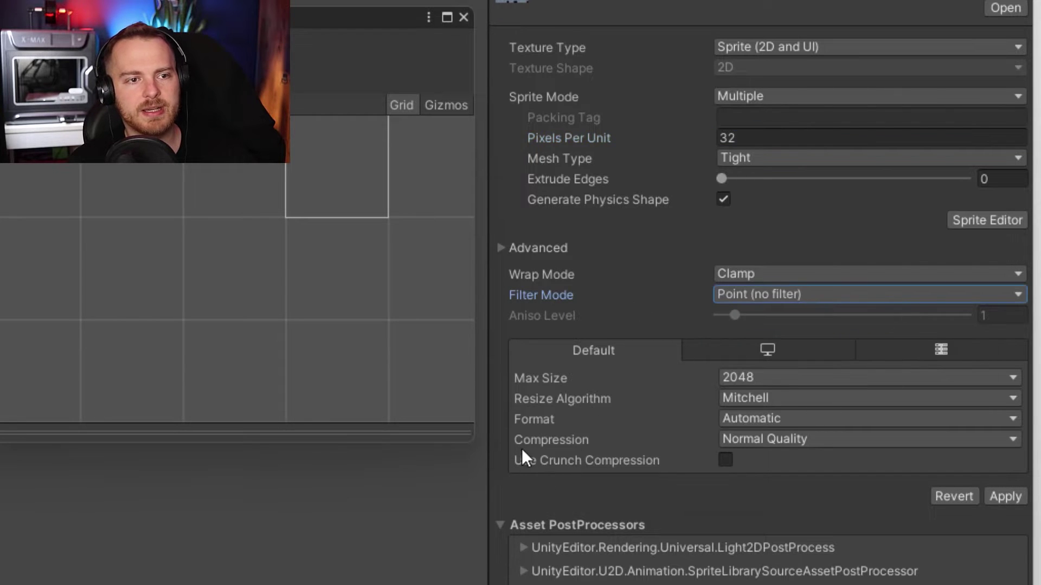
click(746, 438)
click(746, 461)
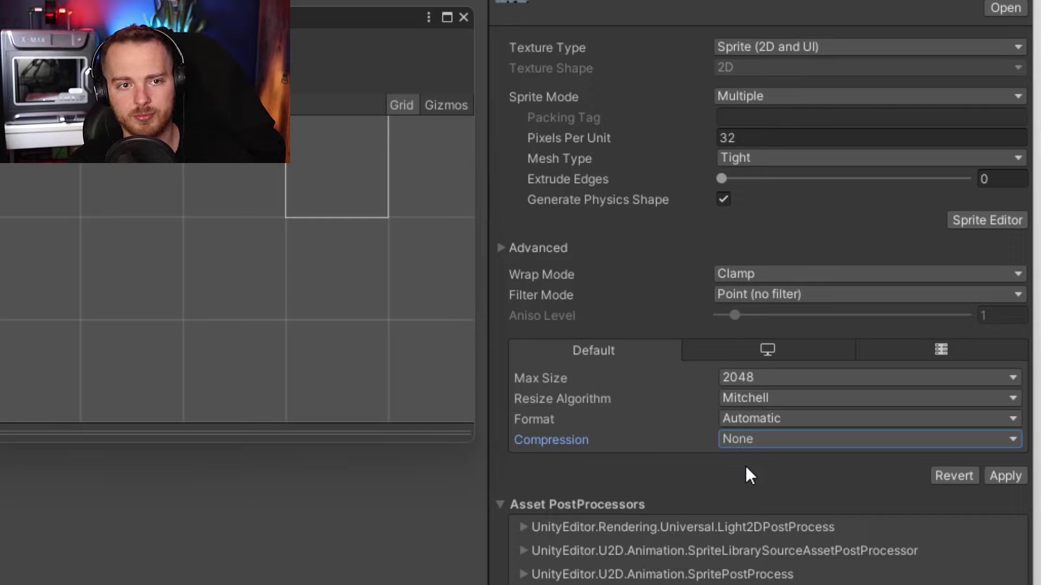
click(1001, 480)
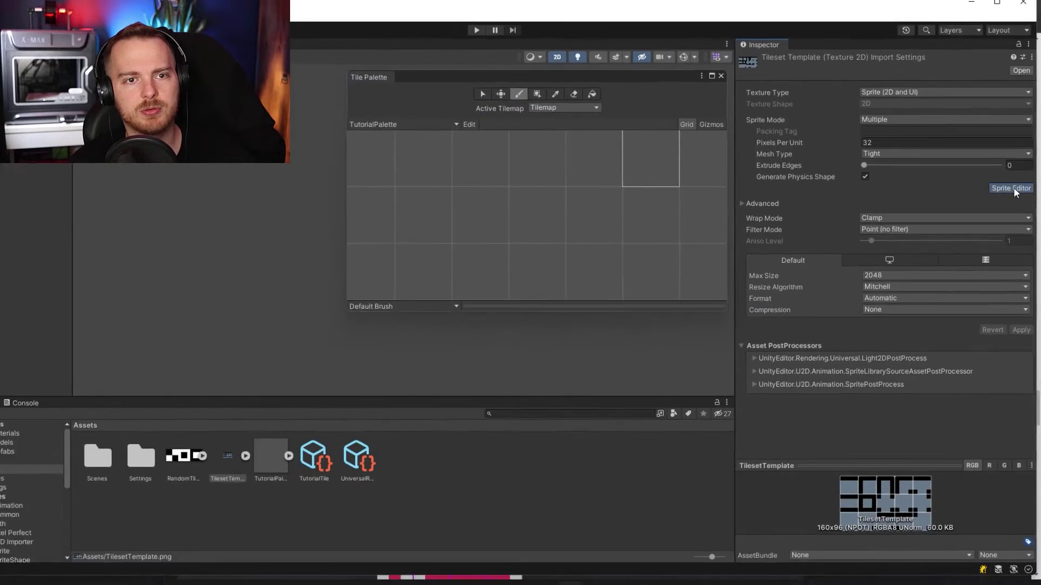
Open the TilesetTemplate texture in the Sprite Editor and look over its individual tiles.
click(1011, 188)
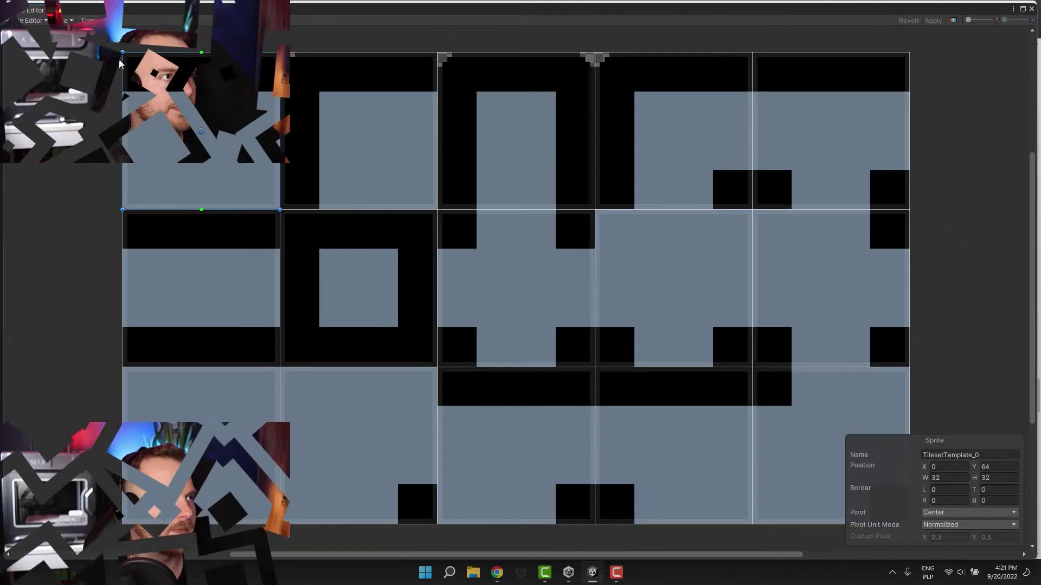
click(365, 141)
click(494, 156)
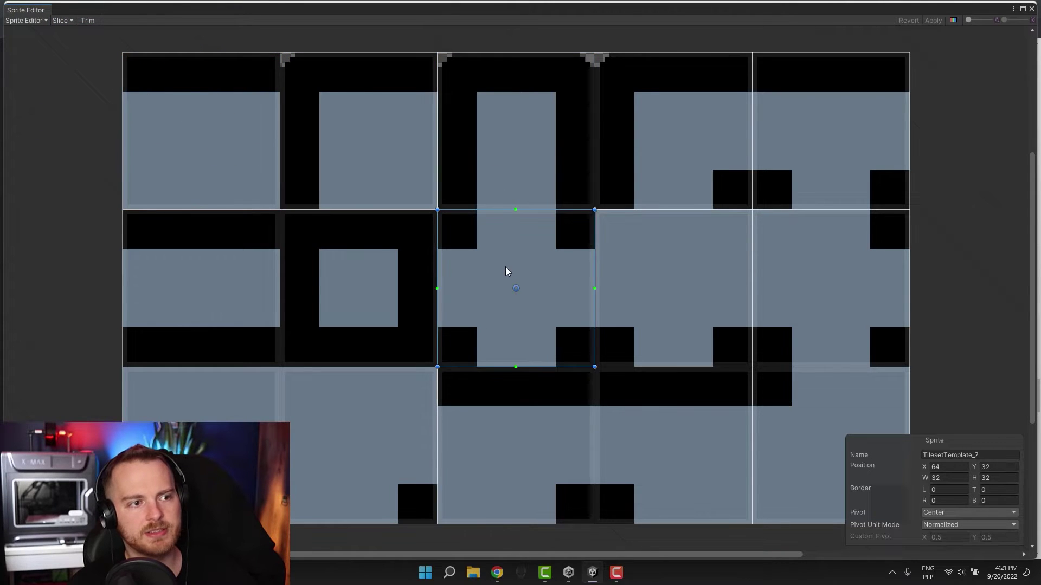
click(91, 304)
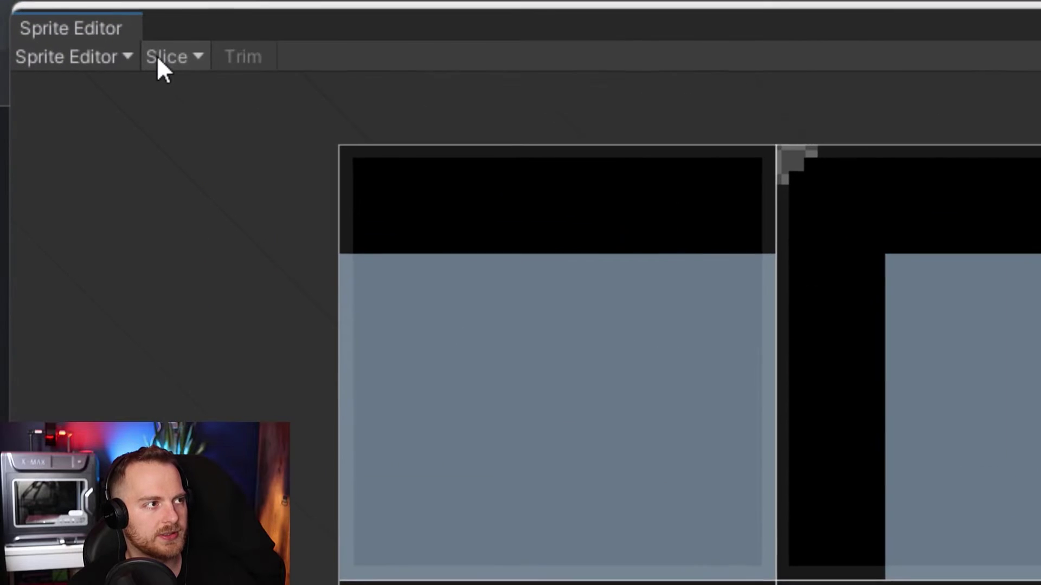
Slice the tileset by cell count into 5 columns and 3 rows, using the Delete Existing method.
click(158, 57)
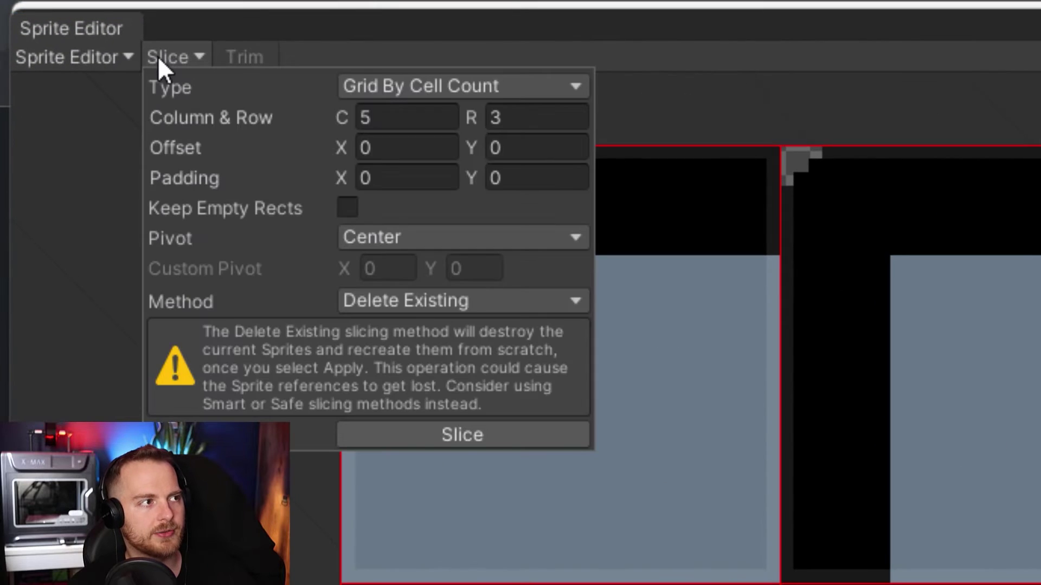
click(353, 93)
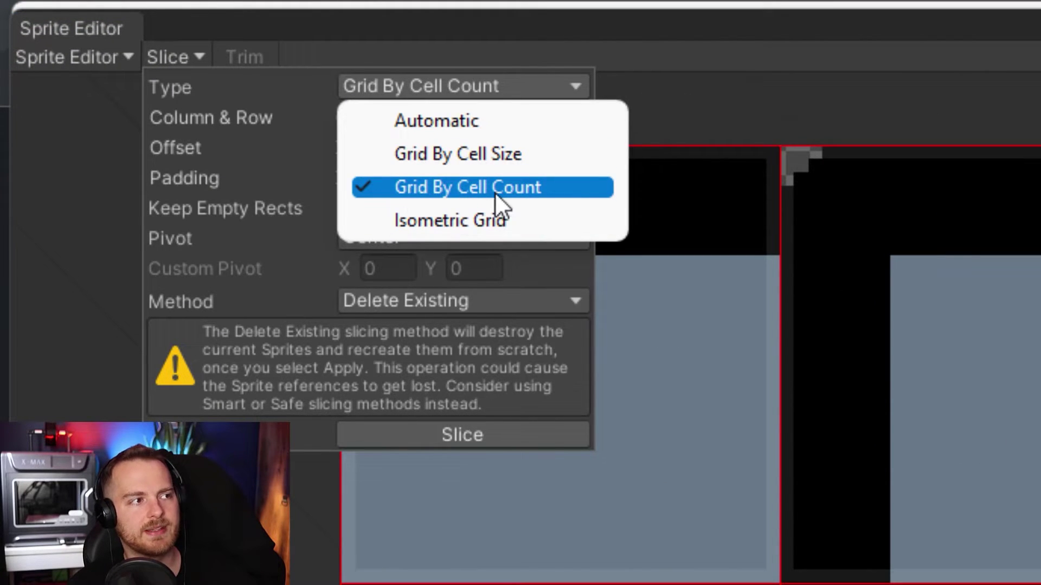
click(271, 93)
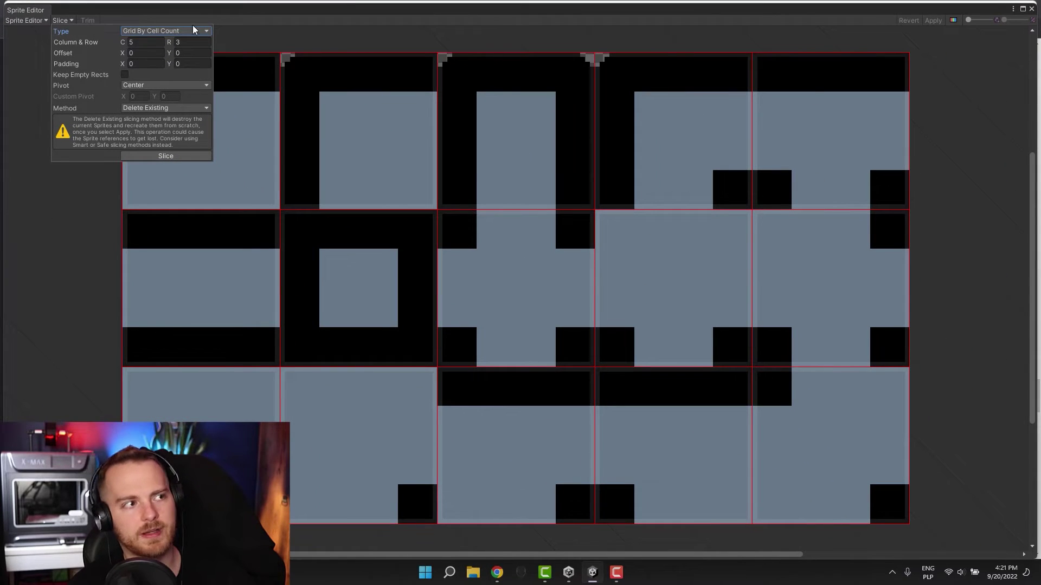
click(129, 43)
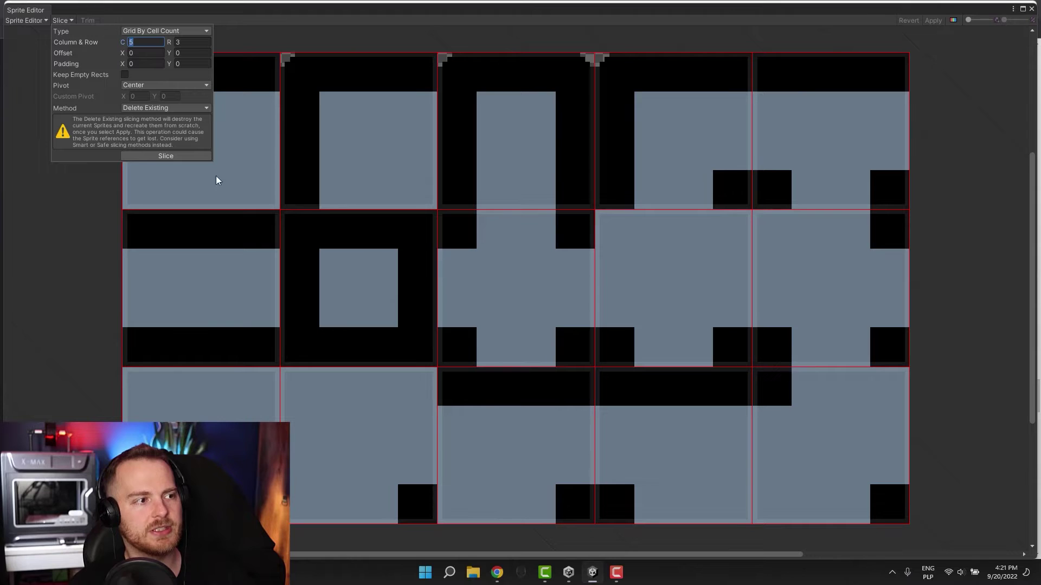
click(178, 42)
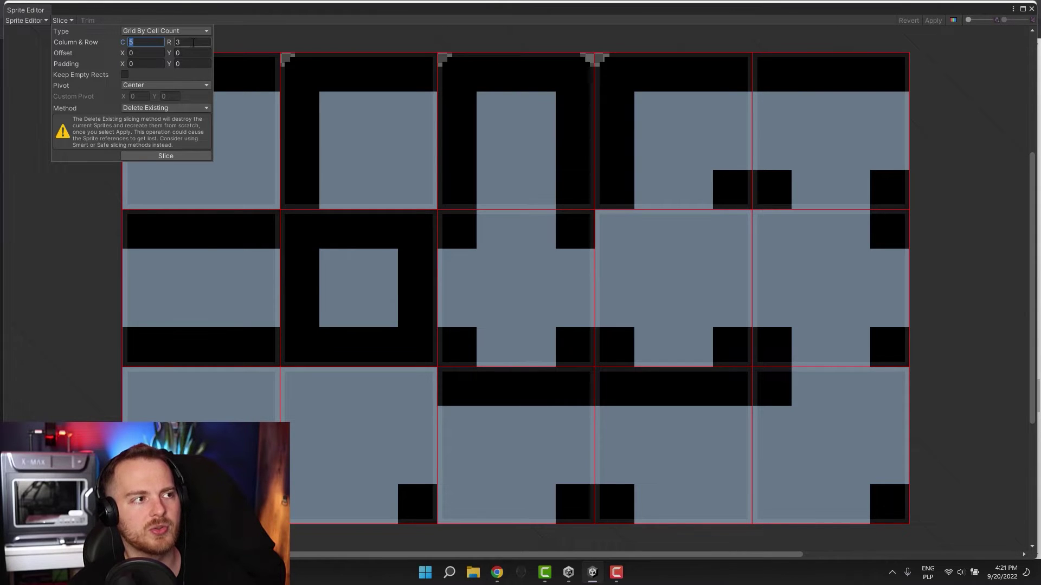
click(169, 154)
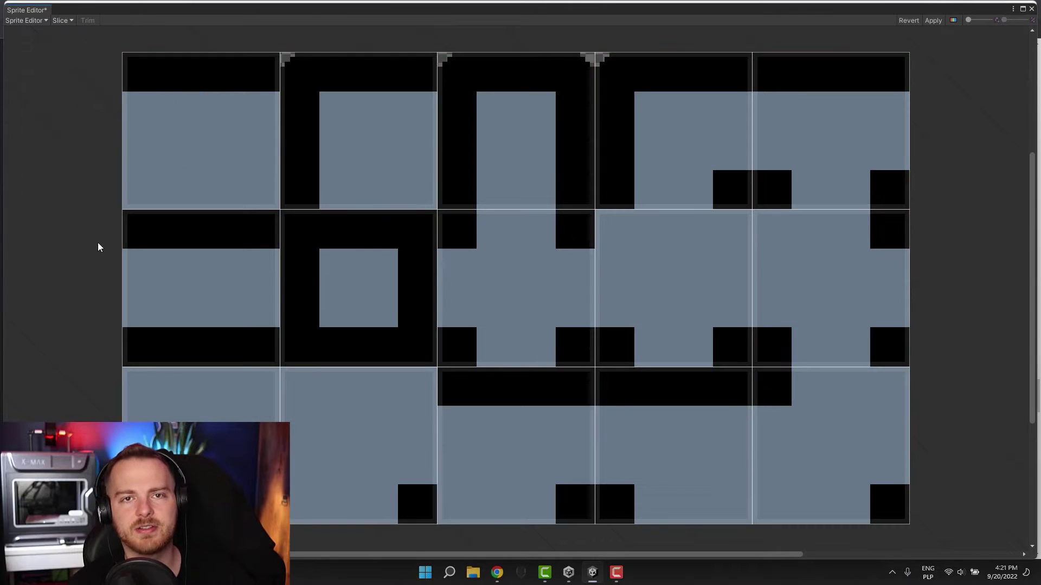
Check several of the sliced sprites, apply the slicing and close the Sprite Editor.
click(659, 153)
click(541, 269)
click(416, 417)
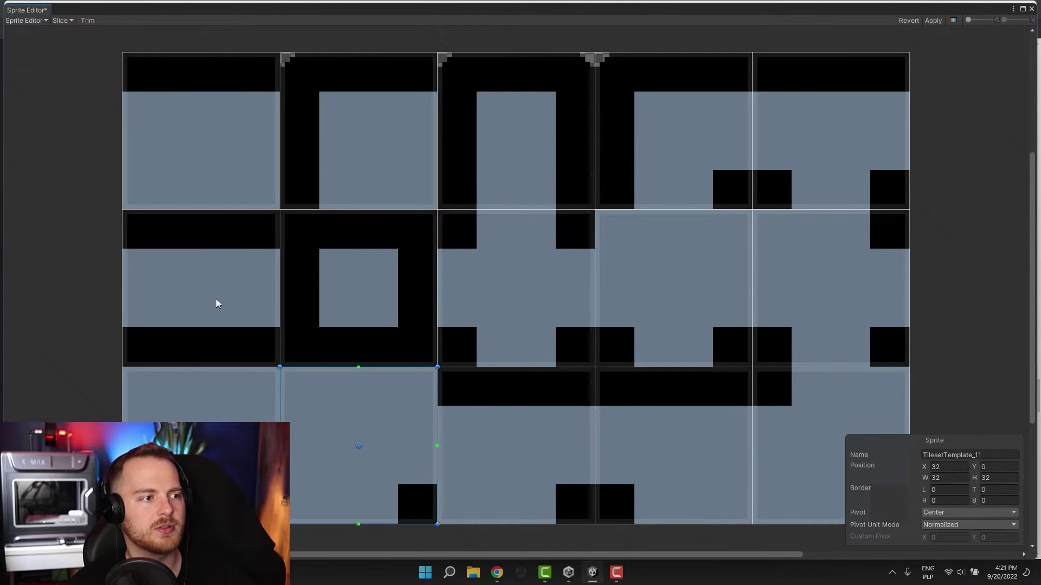
click(215, 299)
click(344, 174)
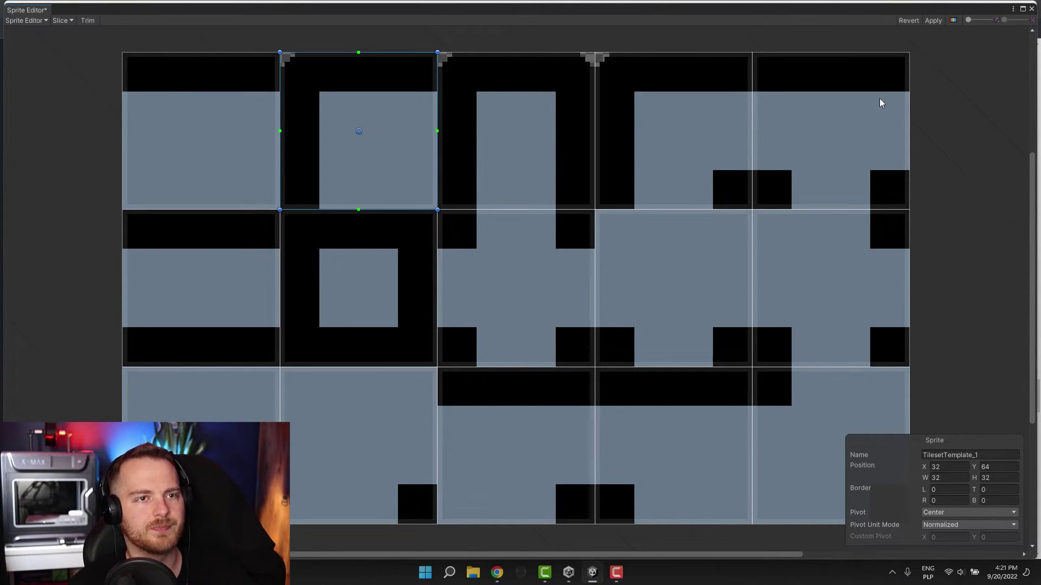
click(932, 20)
click(1030, 11)
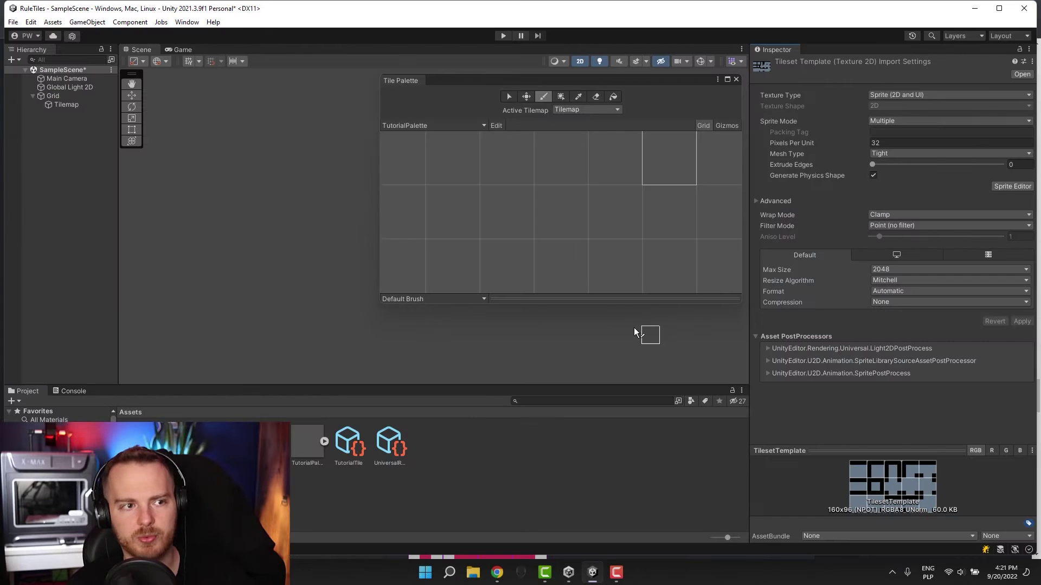
Set the TutorialTile's default sprite to TilesetTemplate_6, the single closed tile with a black border on all sides.
click(347, 448)
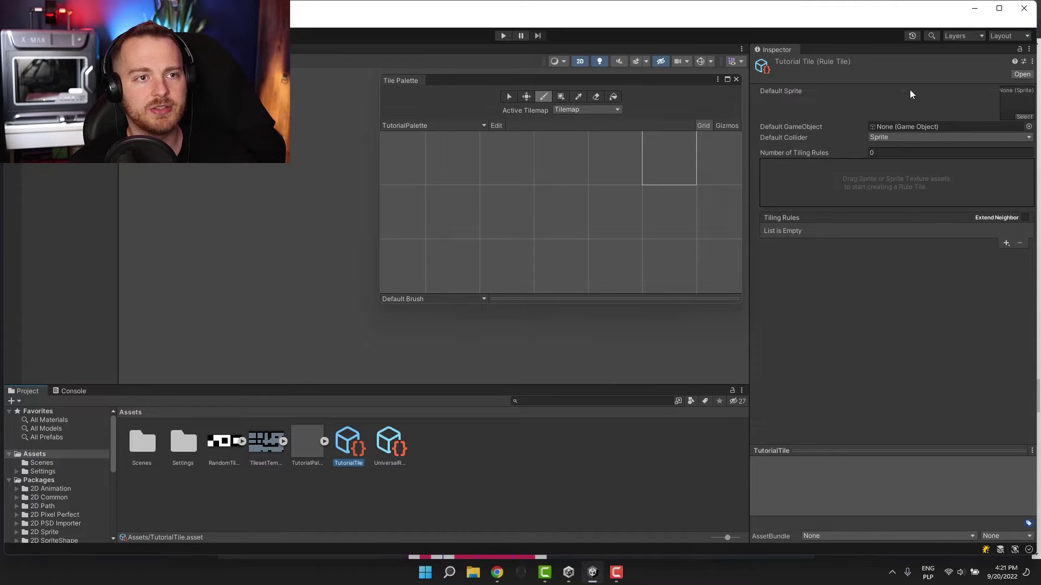
click(1024, 117)
click(960, 214)
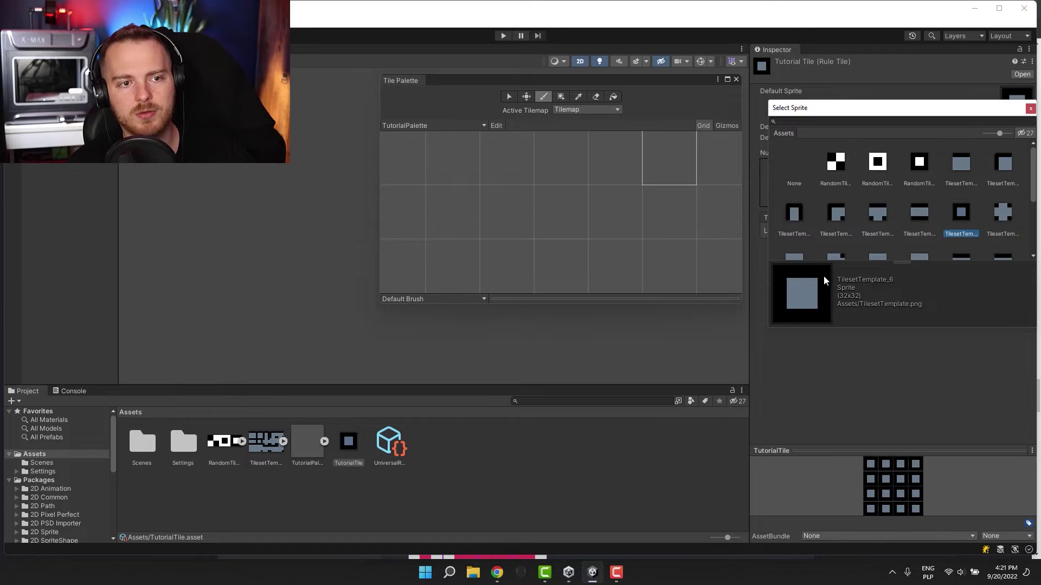
double_click(965, 213)
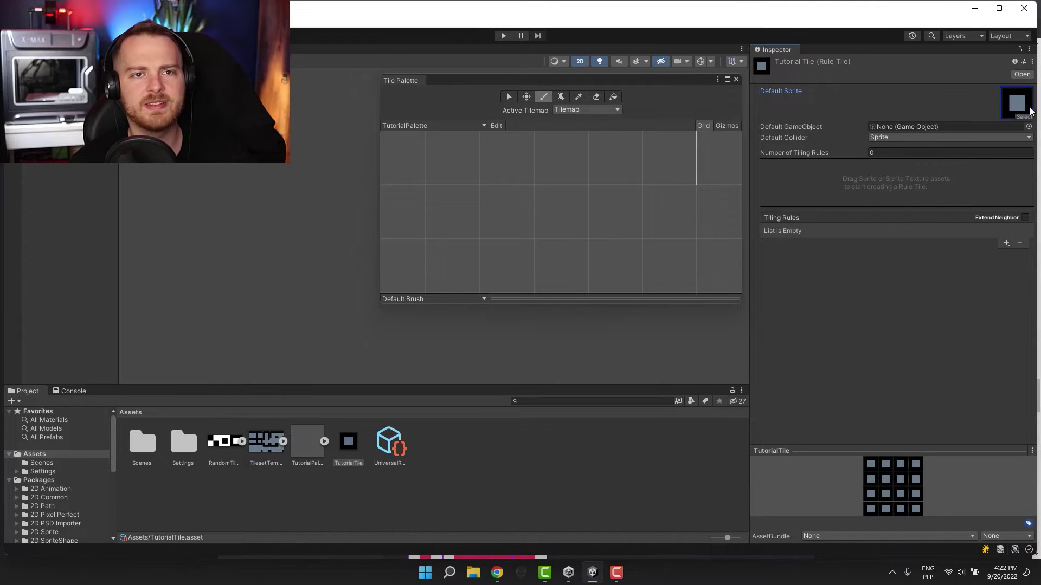
Move the Tile Palette window clear of the painting area and pick the TutorialTile from TutorialPalette for painting.
drag(348, 440, 541, 217)
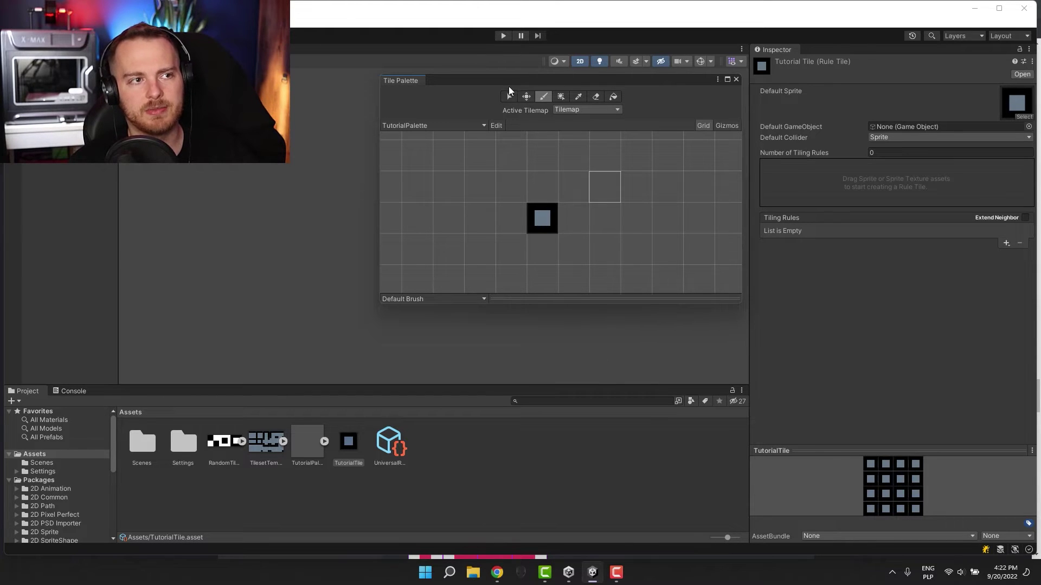
drag(508, 86, 737, 247)
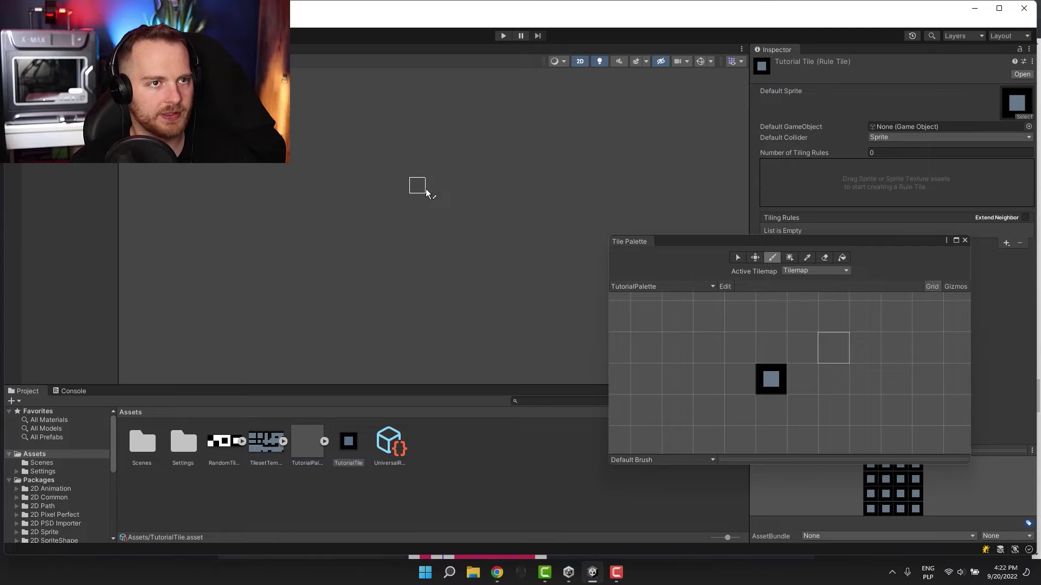
click(772, 383)
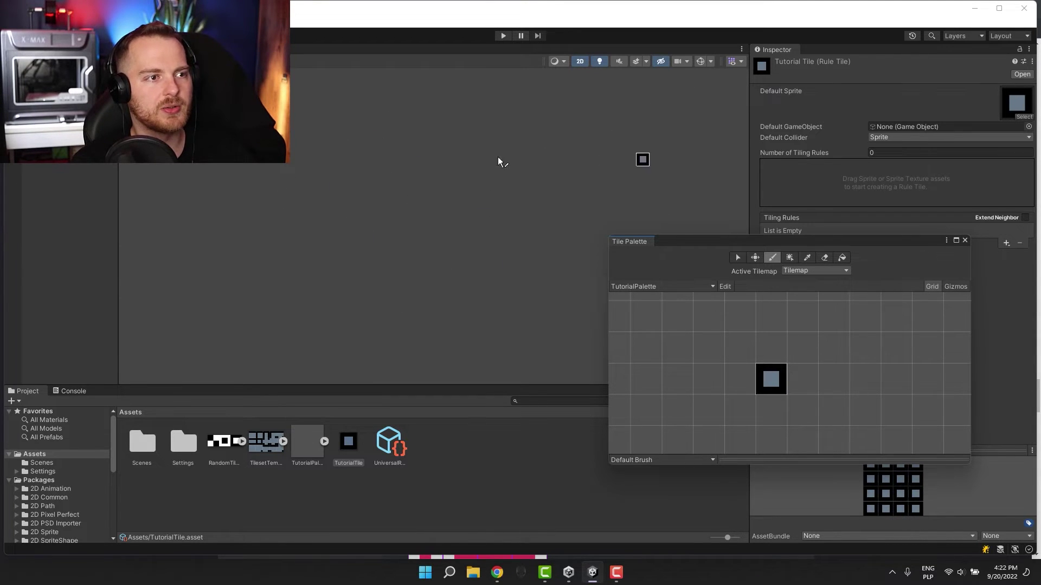
Show the scene gizmos to locate the camera frame, and hide them again.
click(700, 61)
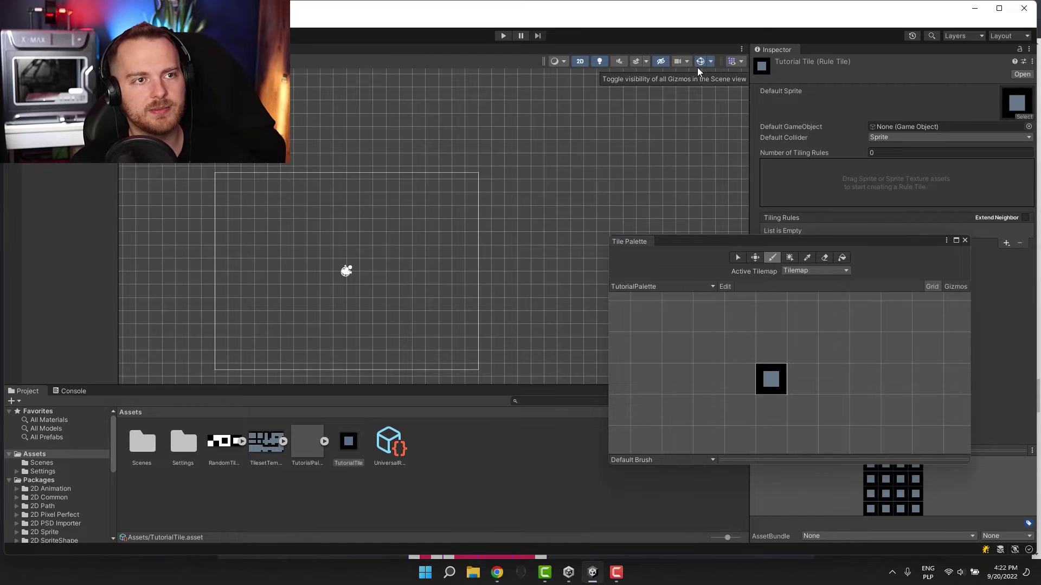
mouse_move(314, 291)
middle_down()
mouse_move(360, 228)
mouse_move(391, 222)
middle_up()
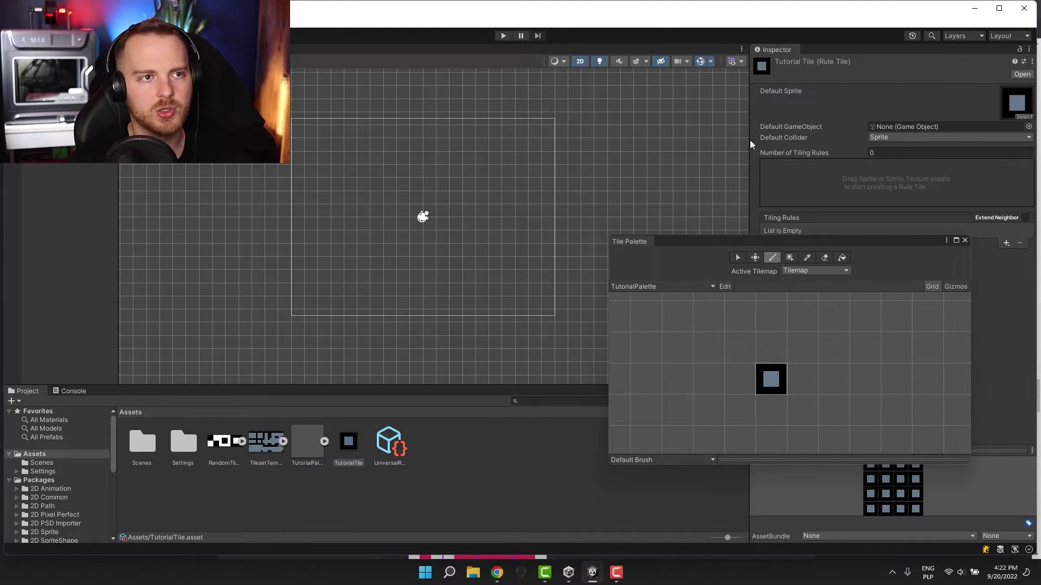
click(700, 61)
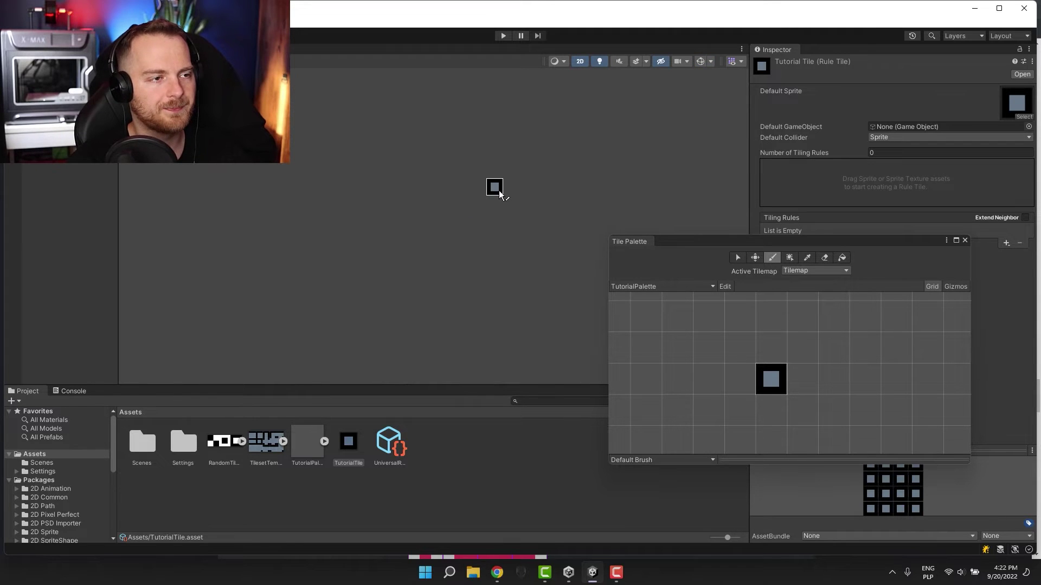
Paint over a dozen separate groups of TutorialTiles across the tilemap, with varied shapes such as rows, corners, crosses, a ring and solid blocks.
mouse_move(499, 194)
mouse_down()
mouse_move(481, 210)
mouse_move(474, 184)
mouse_move(446, 222)
mouse_move(433, 191)
mouse_up()
mouse_move(284, 161)
mouse_down()
mouse_move(307, 186)
mouse_move(262, 170)
mouse_move(229, 220)
mouse_up()
mouse_move(312, 269)
mouse_down()
mouse_move(349, 298)
mouse_move(346, 336)
mouse_up()
drag(329, 203, 378, 187)
drag(461, 137, 511, 105)
drag(676, 137, 611, 192)
drag(578, 238, 494, 287)
mouse_move(460, 333)
mouse_down()
mouse_move(444, 302)
mouse_move(428, 306)
mouse_up()
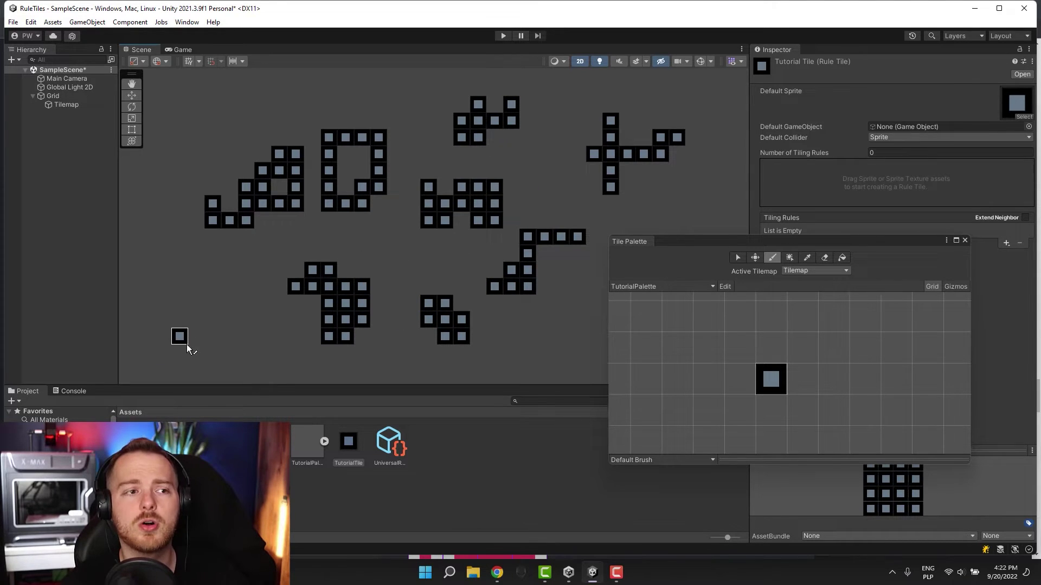
mouse_move(244, 337)
mouse_down()
mouse_move(213, 322)
mouse_move(213, 297)
mouse_move(201, 298)
mouse_move(199, 315)
mouse_move(196, 286)
mouse_up()
mouse_move(180, 137)
mouse_down()
mouse_move(206, 146)
mouse_move(195, 158)
mouse_move(214, 155)
mouse_up()
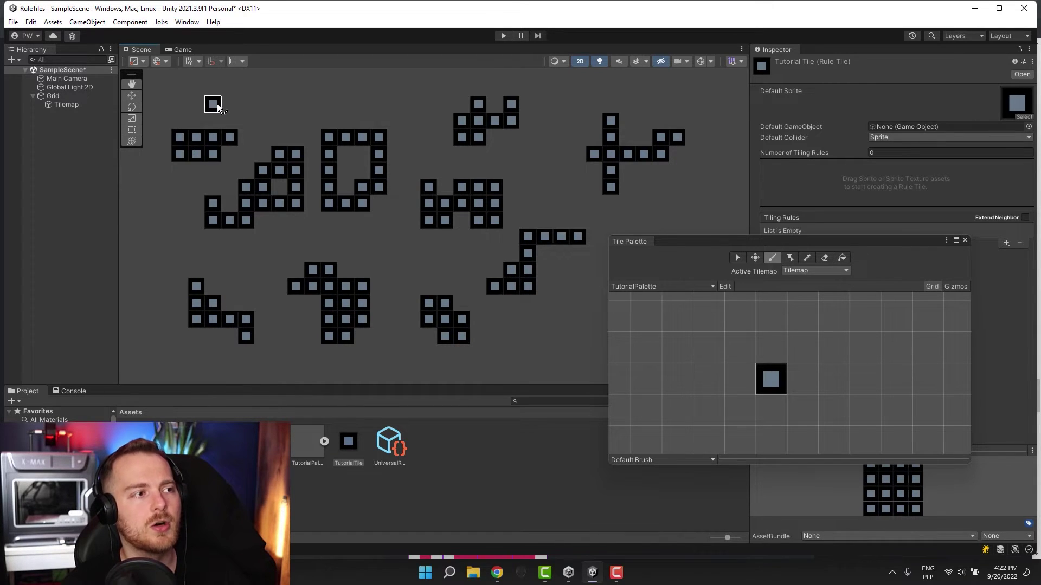
mouse_move(179, 104)
mouse_down()
mouse_move(242, 104)
mouse_move(244, 85)
mouse_move(219, 91)
mouse_up()
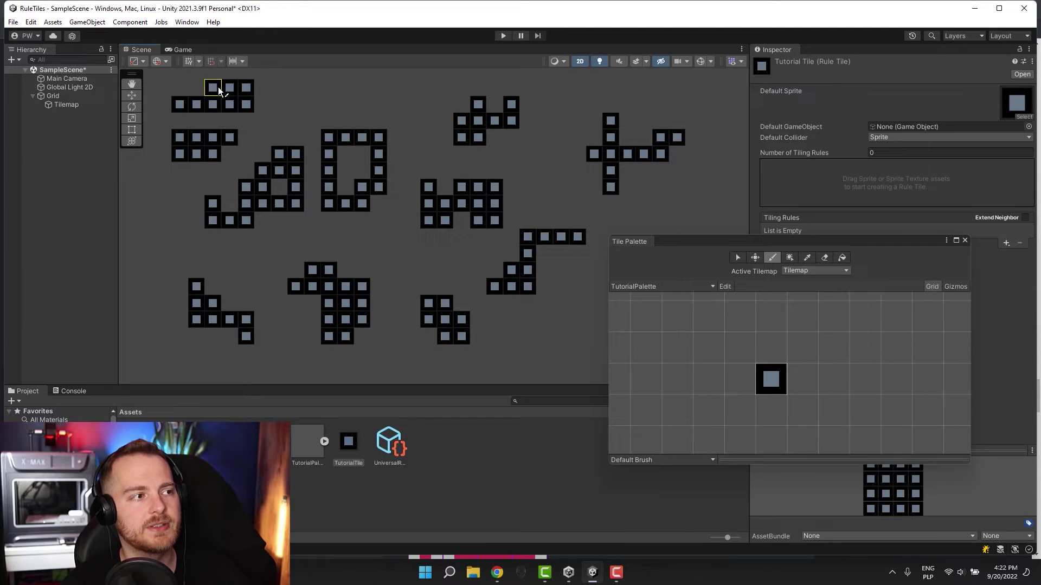
drag(165, 223, 152, 239)
mouse_move(146, 303)
mouse_down()
mouse_move(144, 332)
mouse_move(130, 320)
mouse_up()
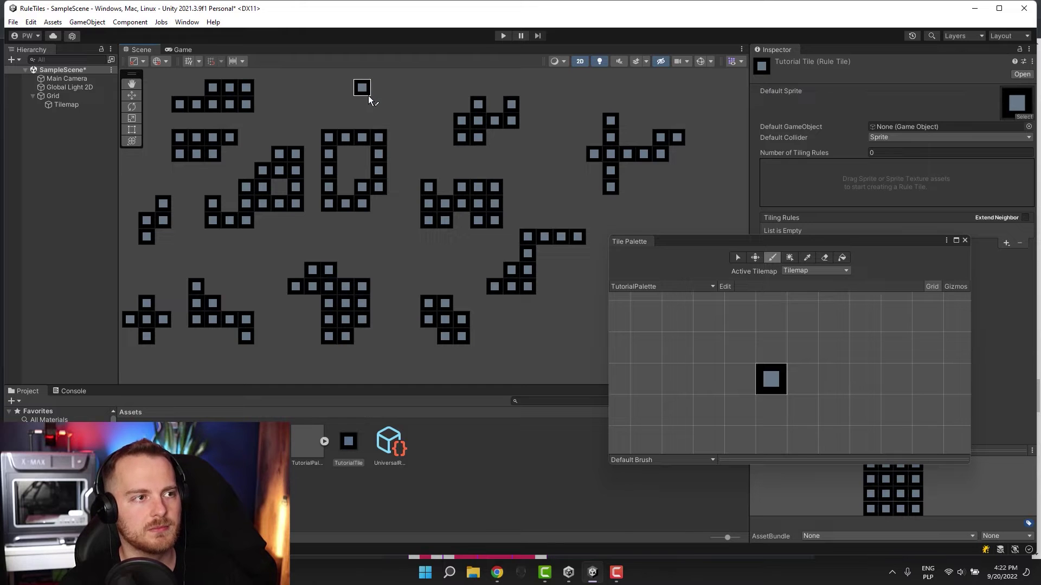
mouse_move(369, 98)
mouse_down()
mouse_move(400, 93)
mouse_move(381, 103)
mouse_up()
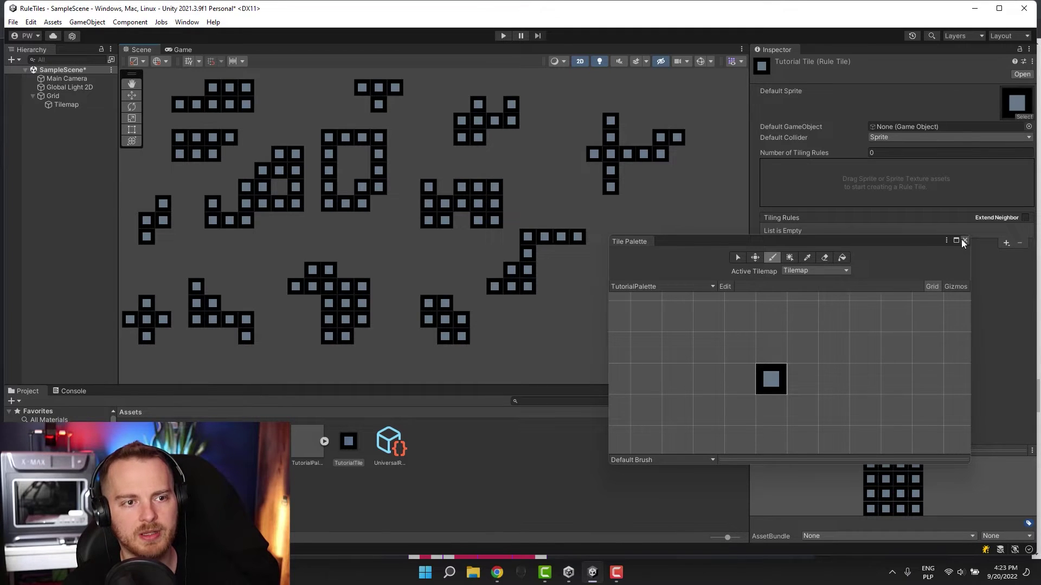
Close the Tile Palette and set the TutorialTile's default collider to Grid.
click(964, 241)
click(339, 450)
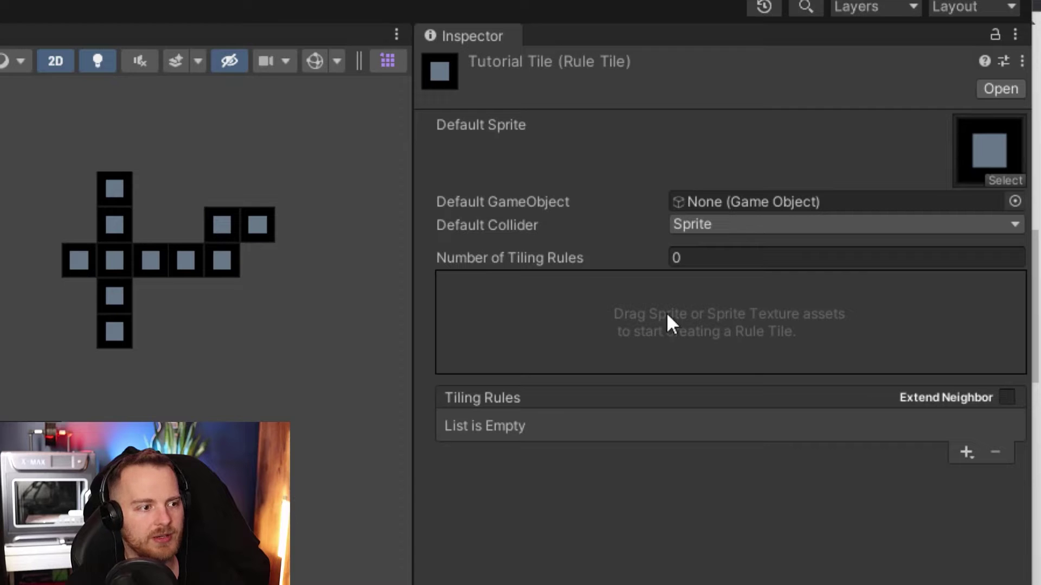
click(733, 227)
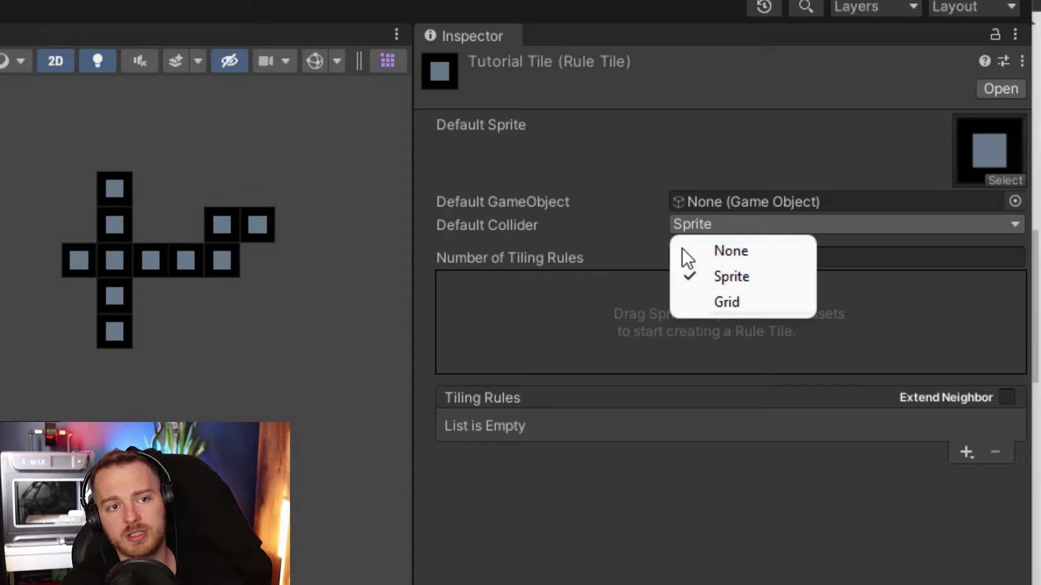
click(725, 301)
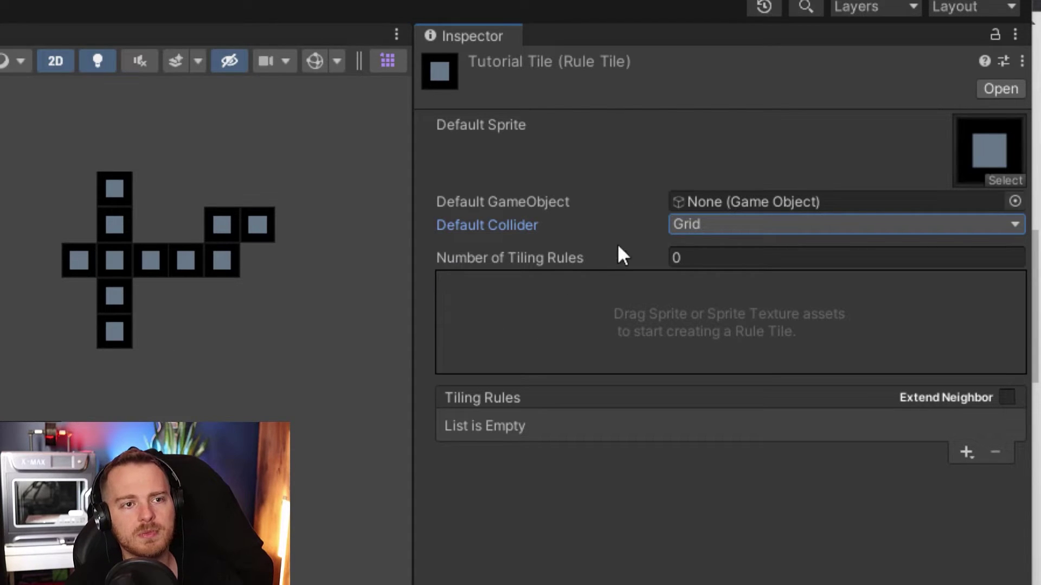
Add a tiling rule to the TutorialTile and assign it the tileset sprite that has a black edge only along its top.
click(965, 451)
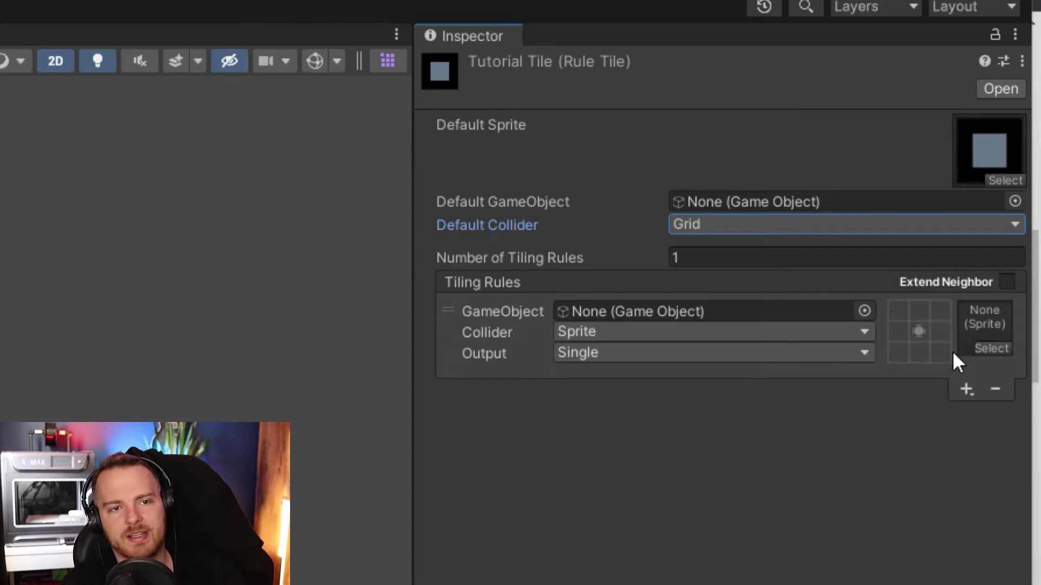
click(993, 348)
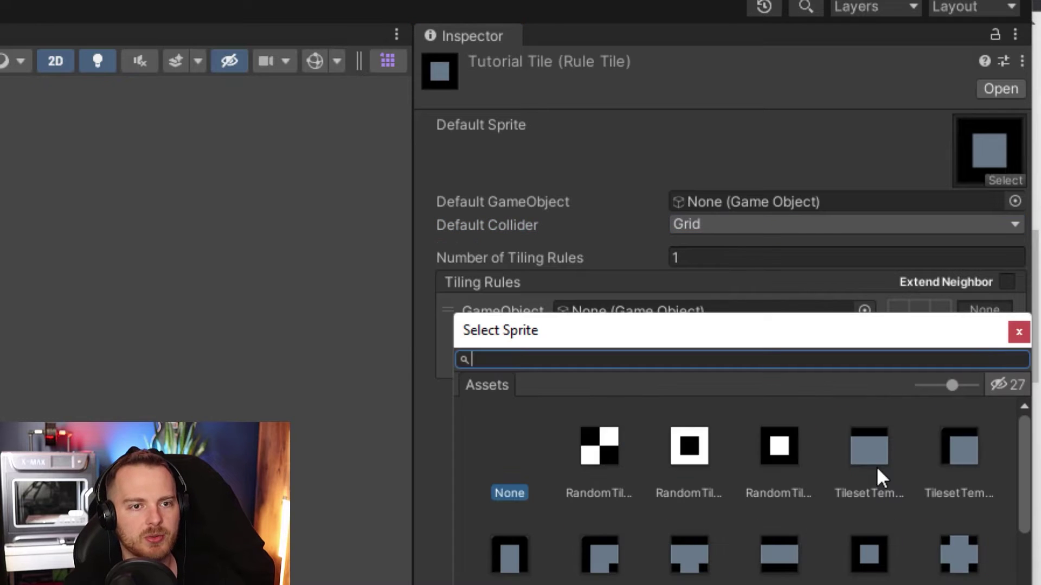
click(809, 548)
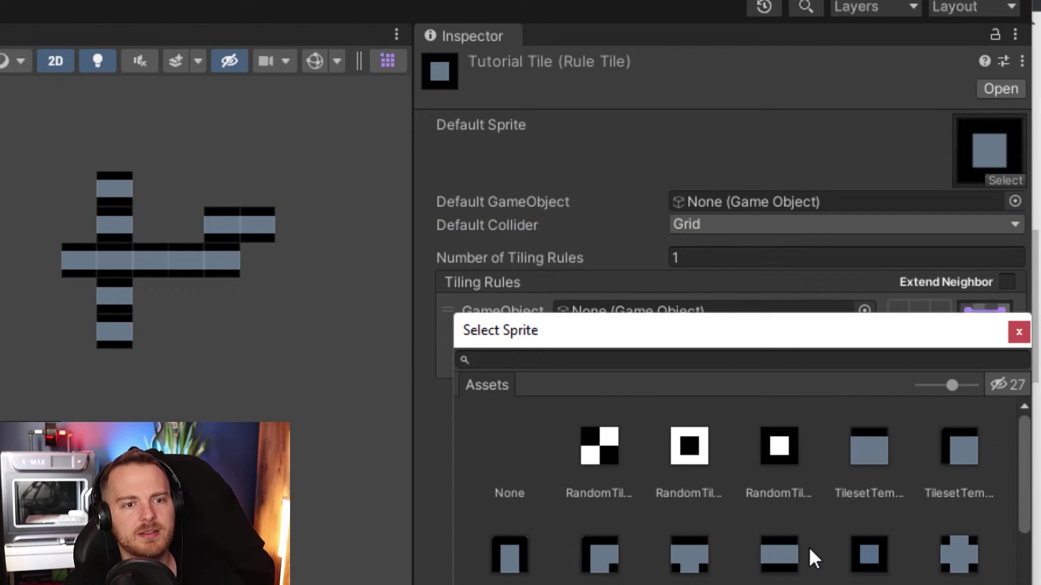
click(704, 555)
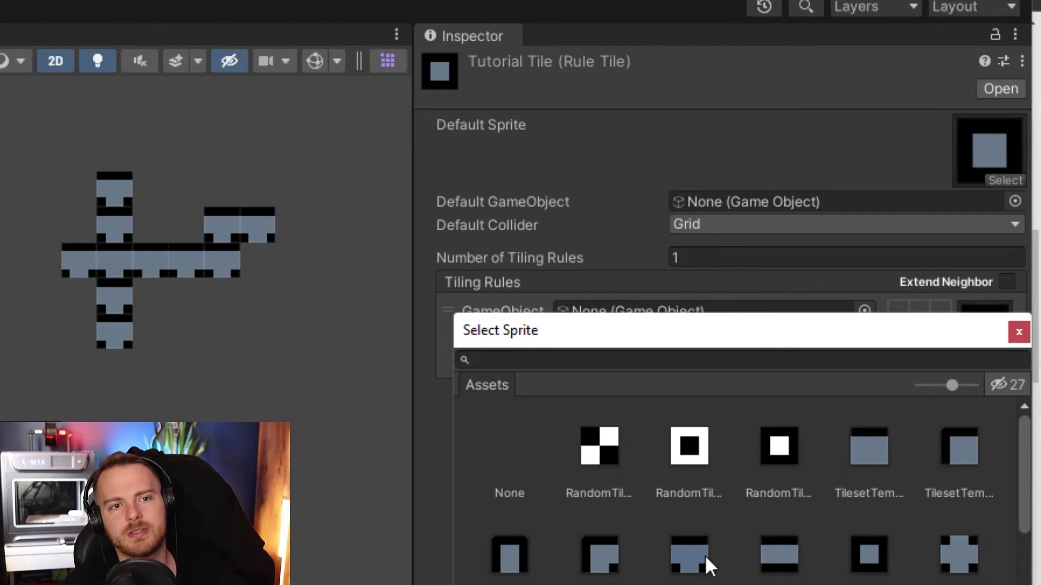
click(867, 447)
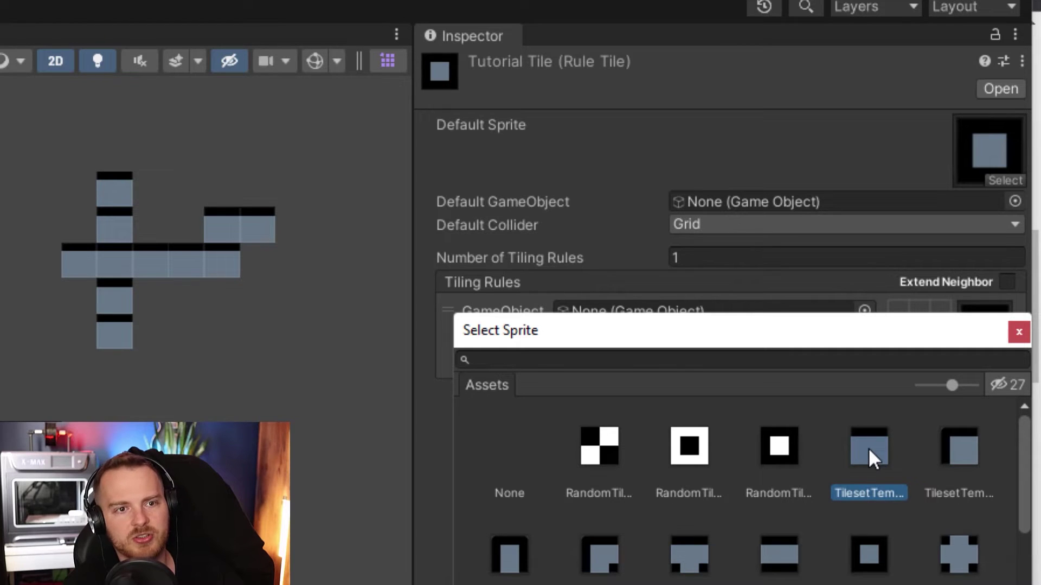
double_click(868, 448)
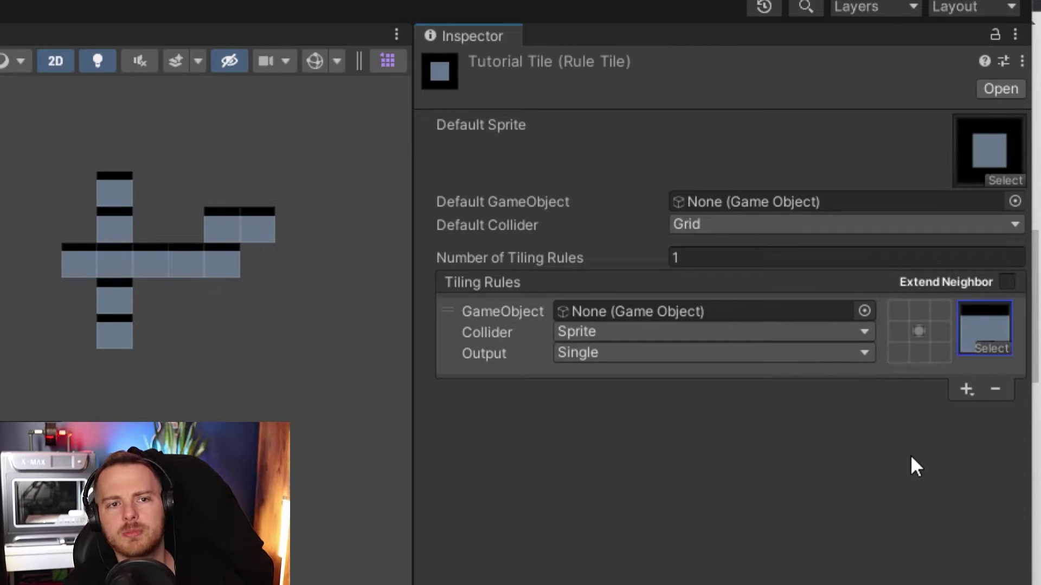
Set the tiling rule to require no matching tile in the cell above, and check its sprite against the available ones.
click(919, 311)
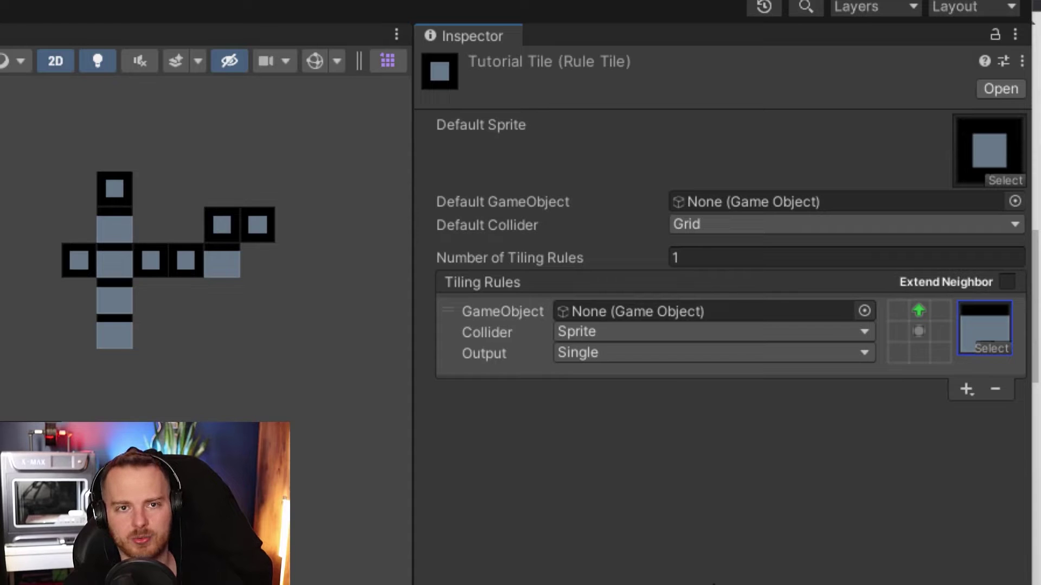
click(917, 311)
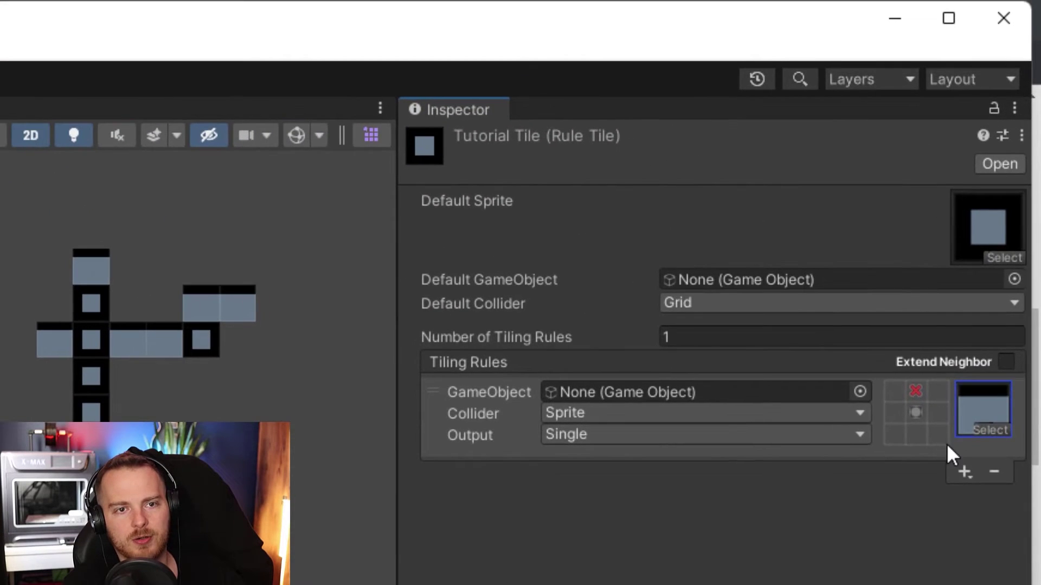
click(1011, 192)
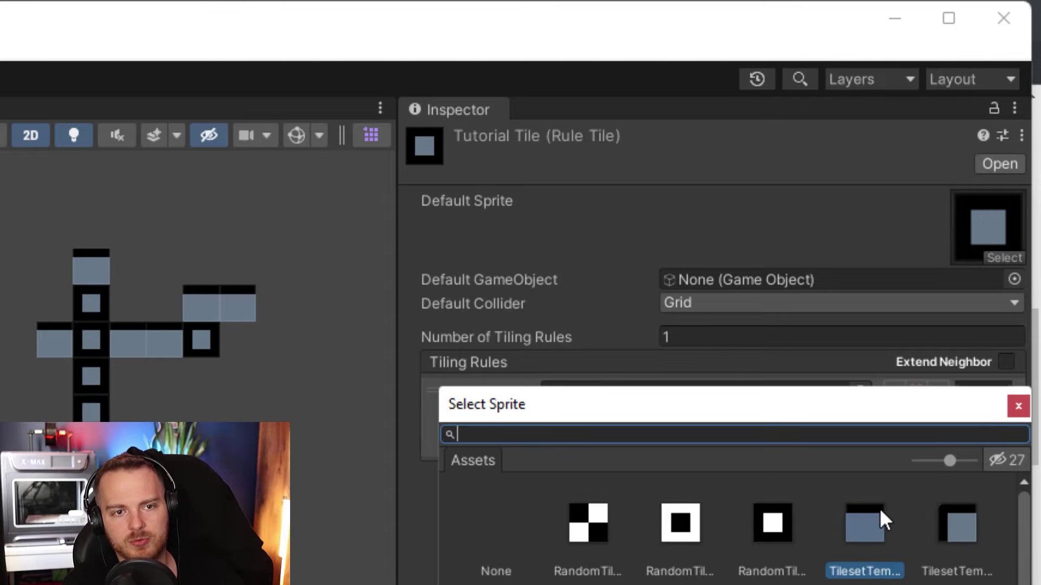
click(1018, 406)
Require matching tiles on both sides and in all three cells below for the tiling rule, and set the rule to Rotated.
click(894, 413)
click(894, 434)
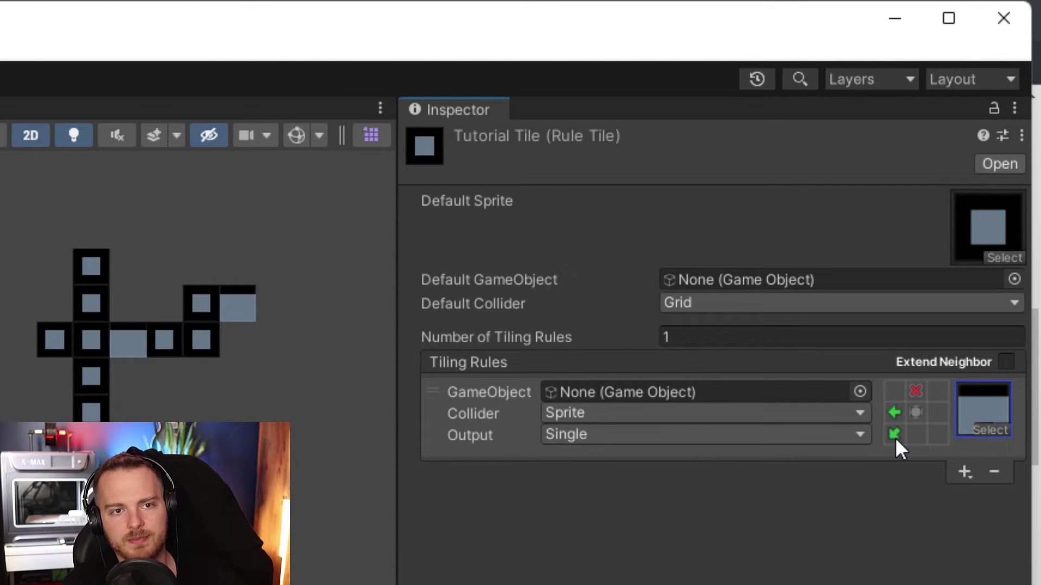
click(915, 435)
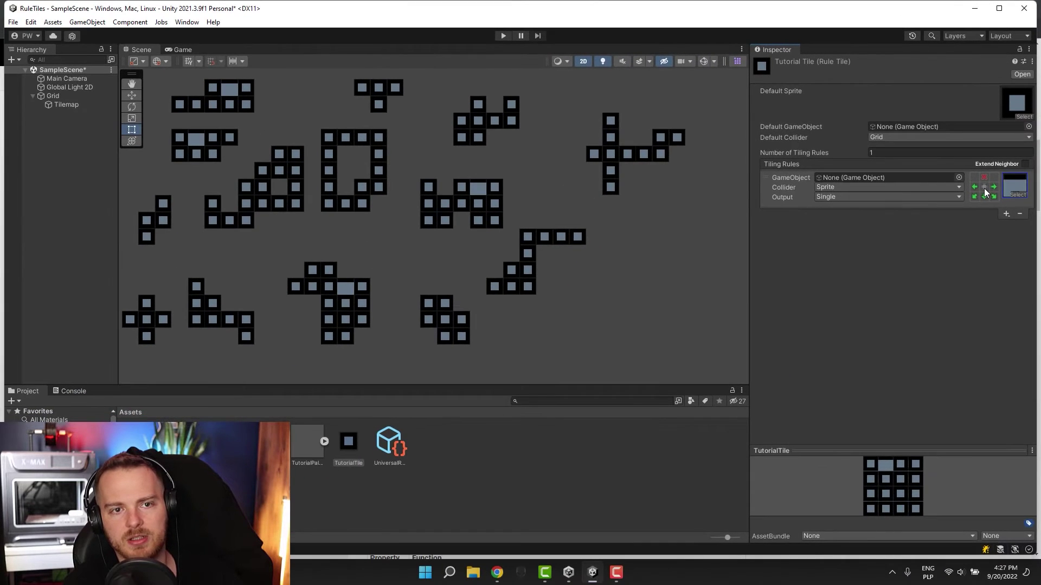
click(984, 187)
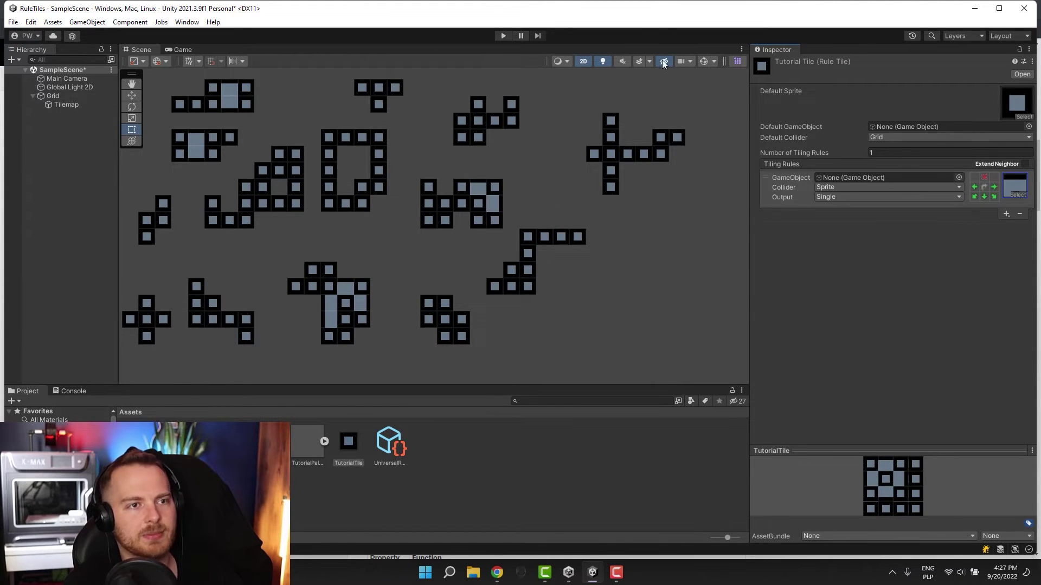
Reopen the Tile Palette and paint a solid L-shaped block of TutorialTiles, about 8 by 6 tiles, at the lower right of the existing groups.
click(737, 61)
drag(725, 255, 843, 310)
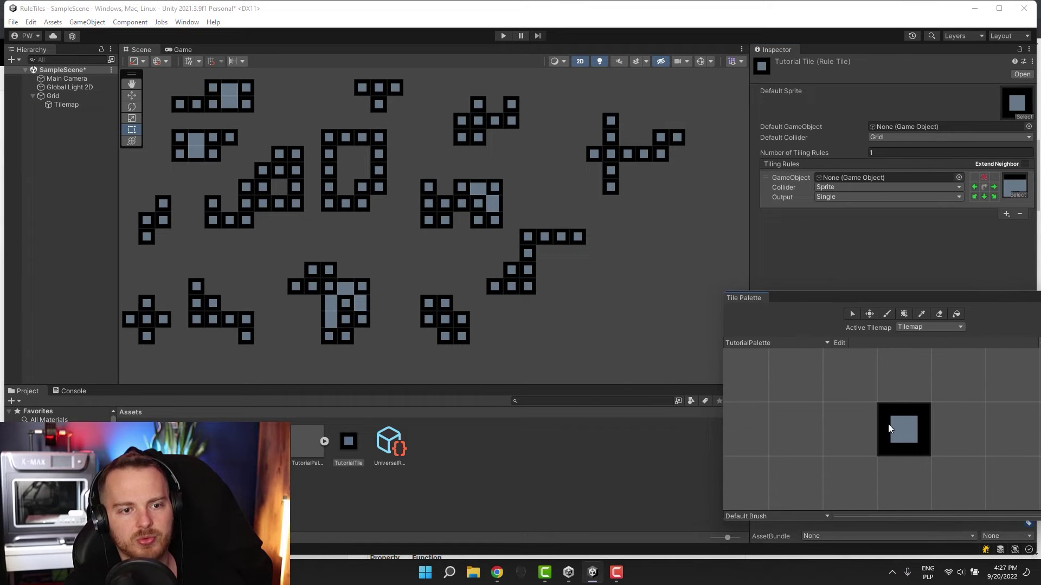
click(897, 428)
mouse_move(644, 236)
mouse_down()
mouse_move(692, 281)
mouse_move(675, 252)
mouse_move(646, 260)
mouse_move(659, 281)
mouse_move(577, 319)
mouse_move(655, 294)
mouse_move(690, 298)
mouse_move(667, 307)
mouse_move(592, 288)
mouse_move(577, 271)
mouse_move(615, 318)
mouse_up()
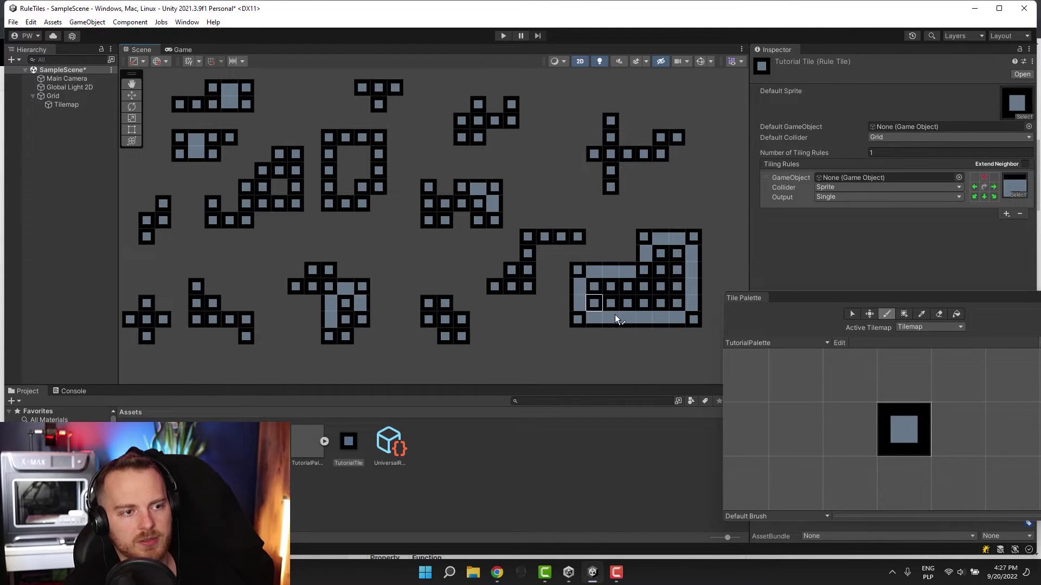
drag(983, 297, 838, 268)
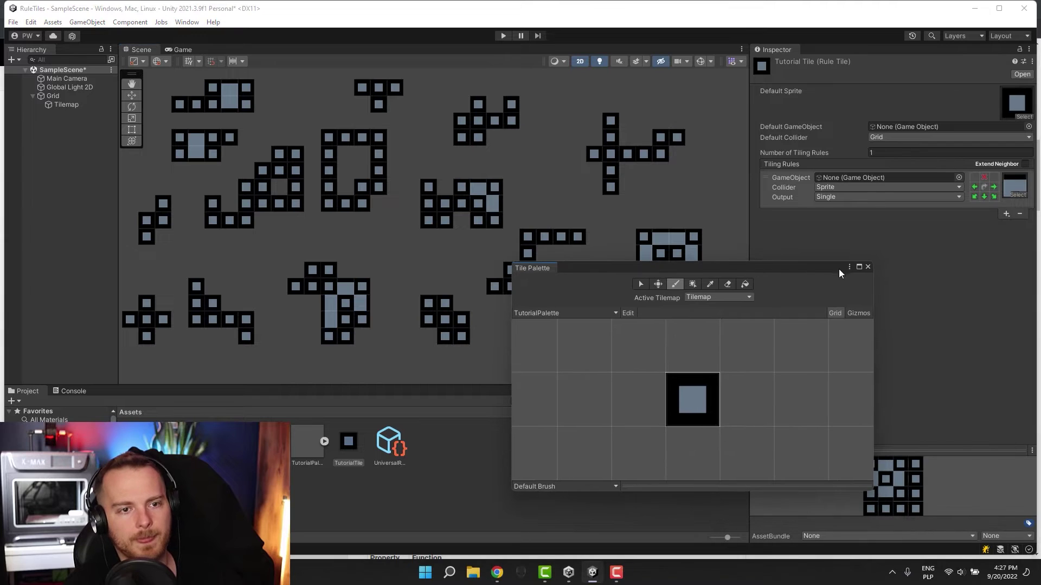
Add a second tiling rule to the TutorialTile and assign it the tileset sprite with black edges along its top and left side.
click(867, 267)
click(1006, 215)
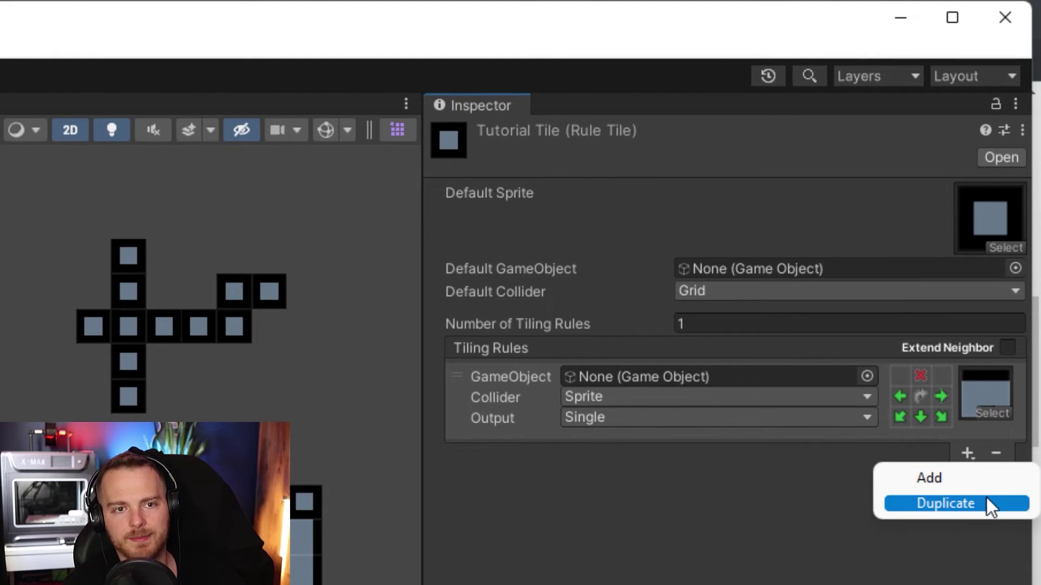
click(981, 484)
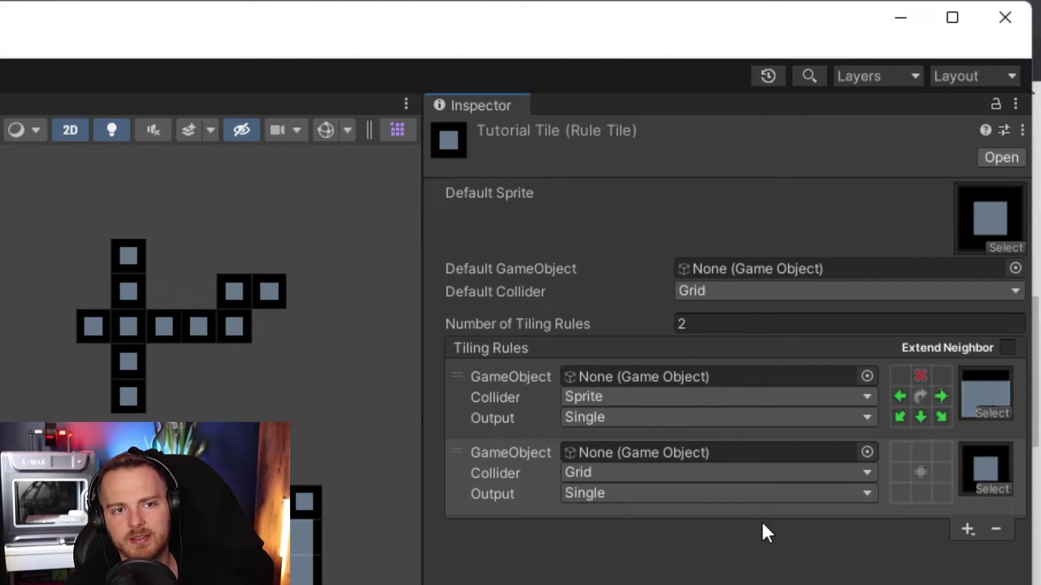
click(463, 503)
click(452, 382)
click(466, 470)
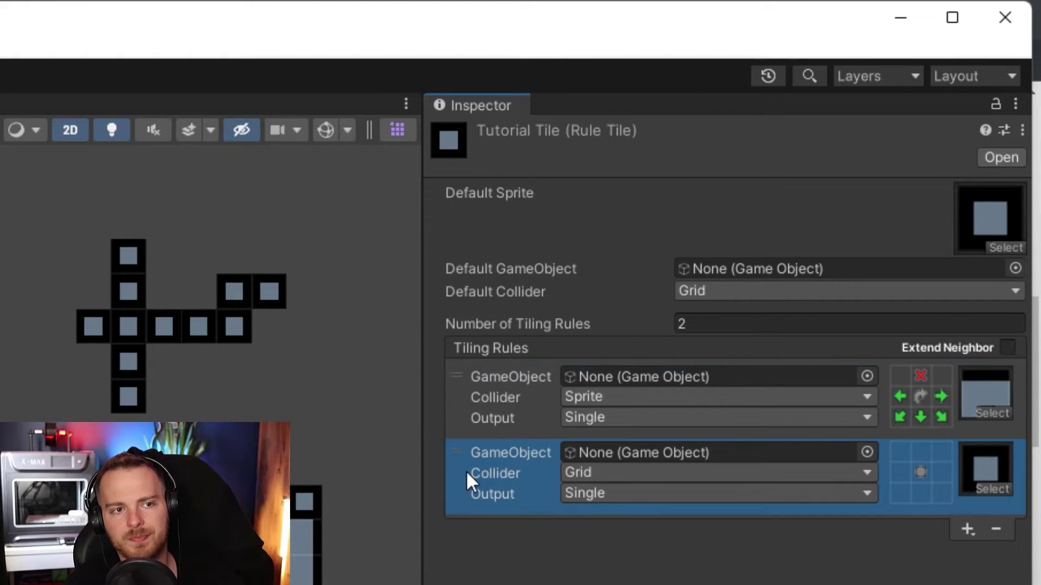
click(992, 488)
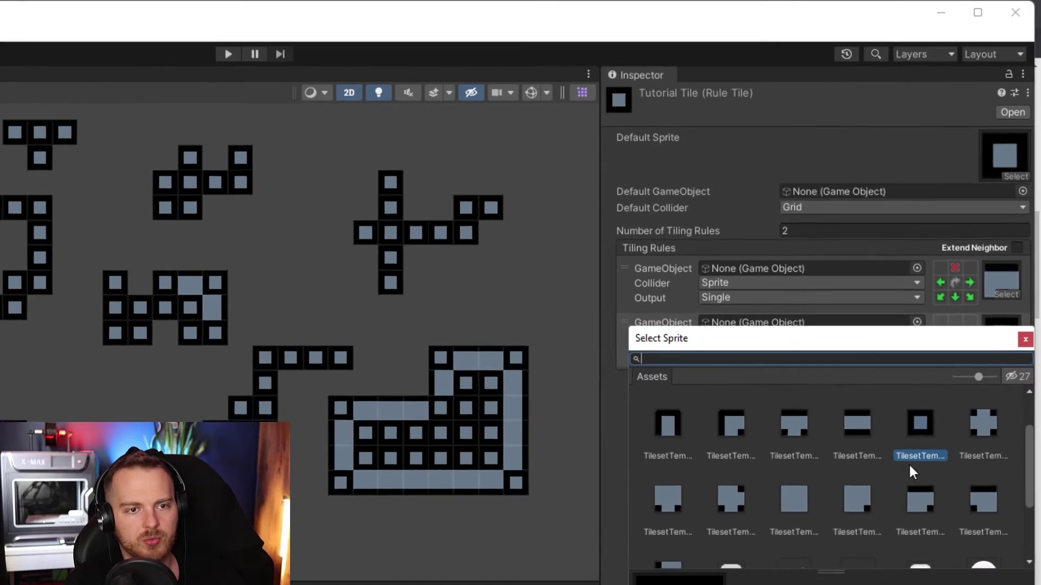
click(997, 416)
double_click(996, 413)
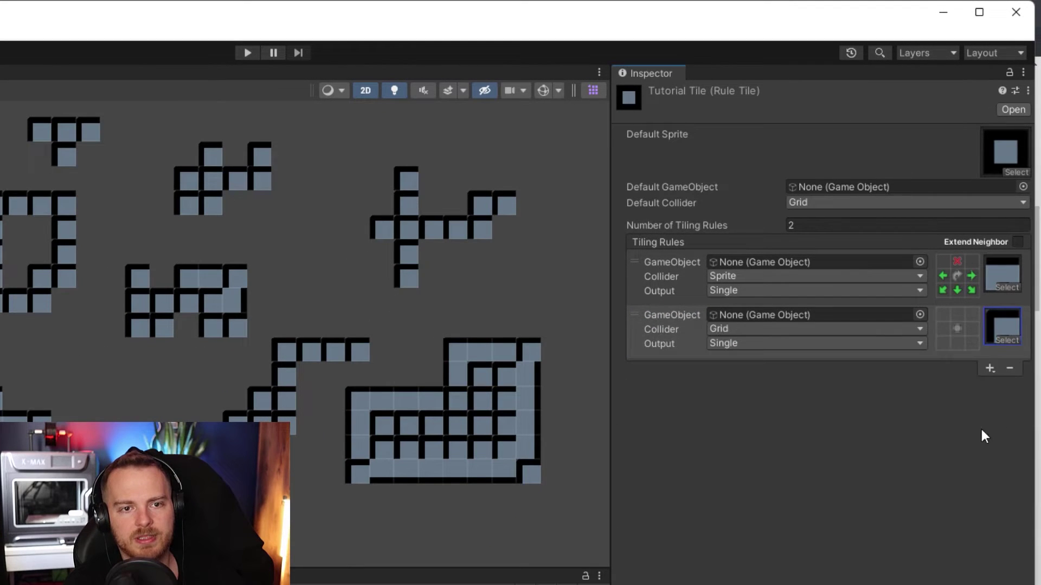
Require no tile above or left and matching tiles right, below and lower right for the second rule, and set it to Rotated.
right_click(958, 316)
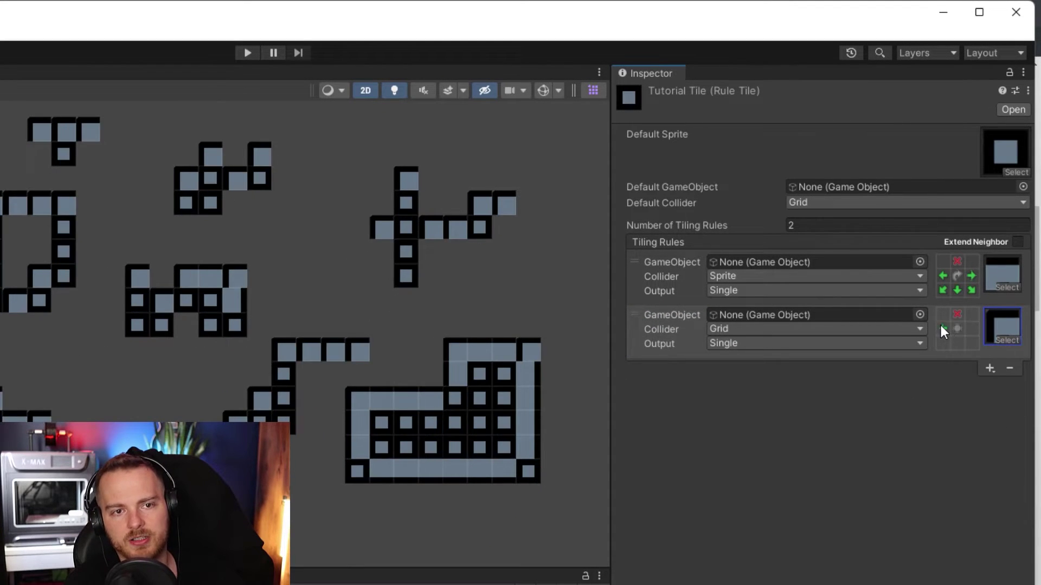
click(942, 328)
click(957, 342)
click(971, 343)
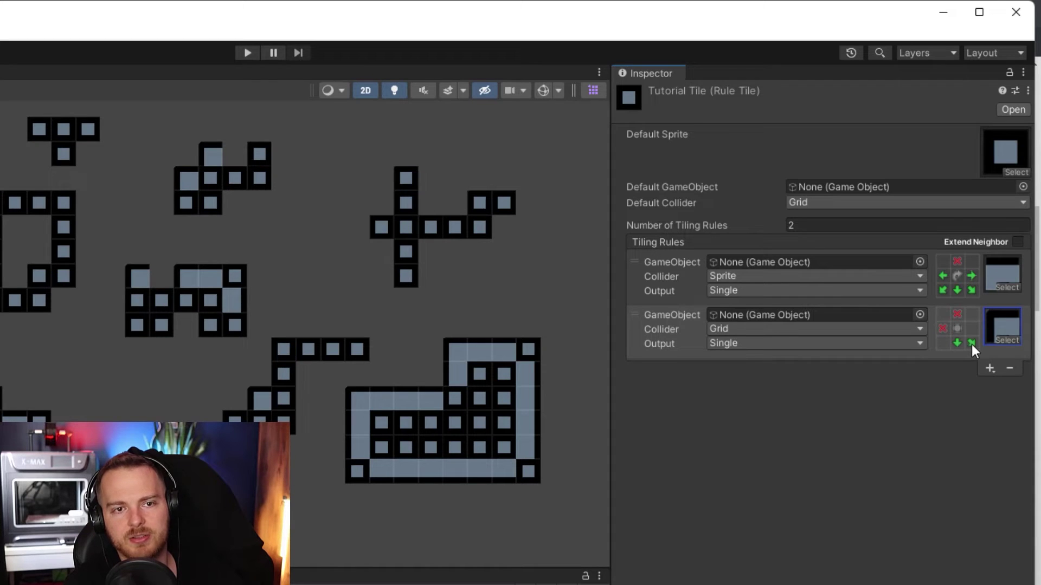
click(972, 329)
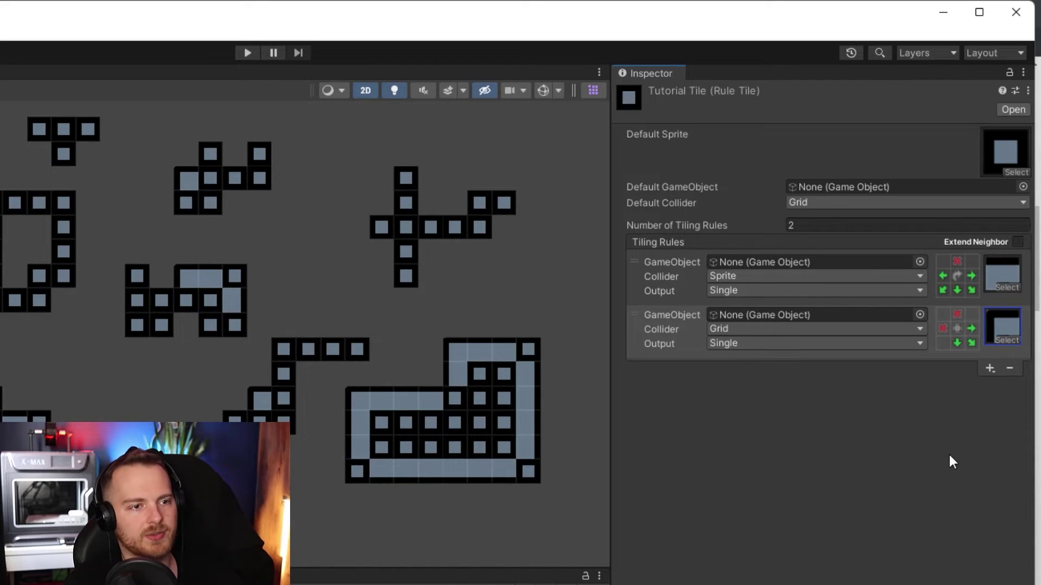
click(957, 329)
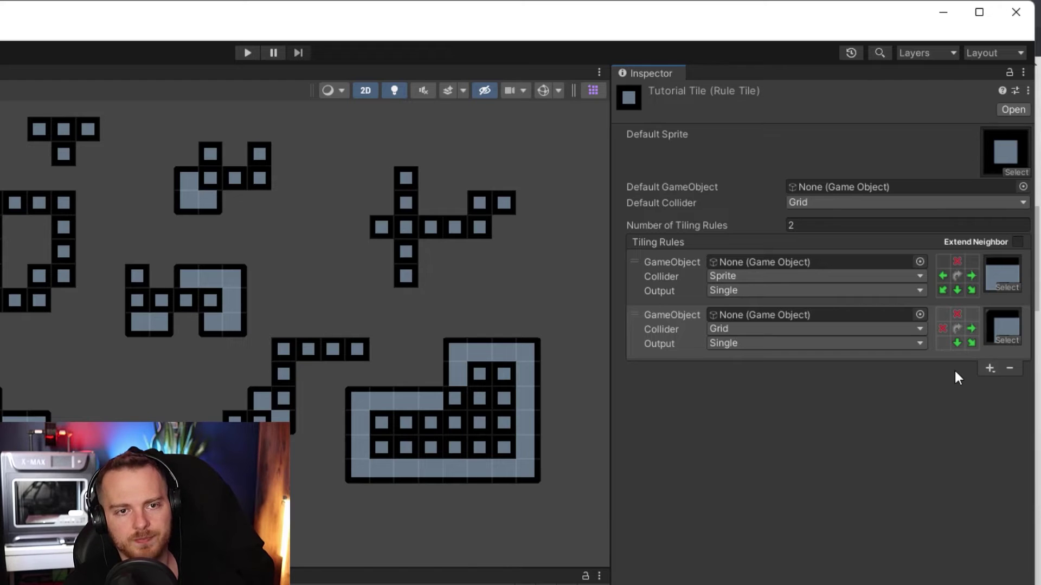
Add a third tiling rule to the TutorialTile and switch its transform mode to horizontal mirroring.
click(989, 368)
click(975, 389)
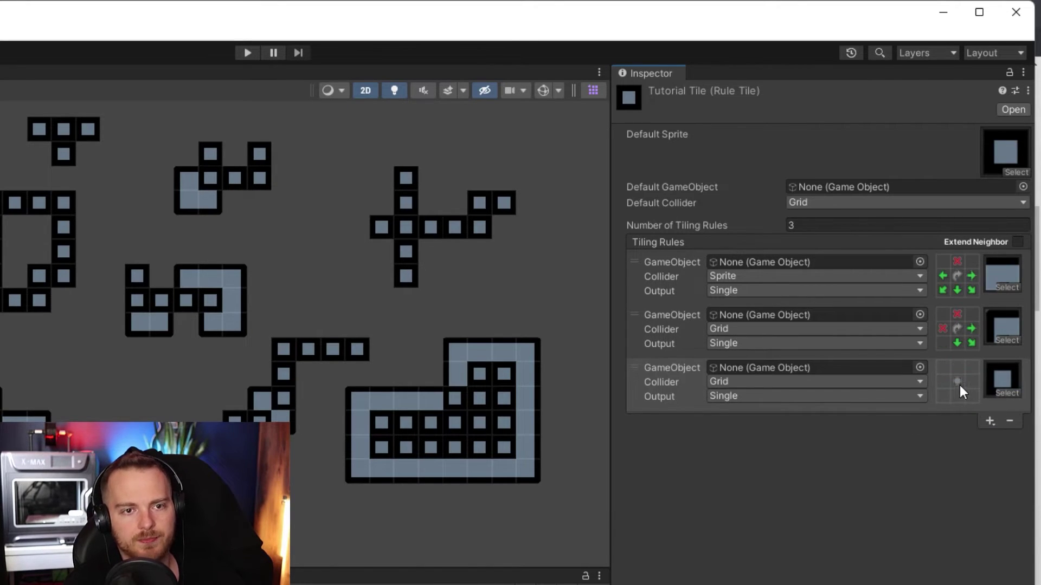
click(957, 382)
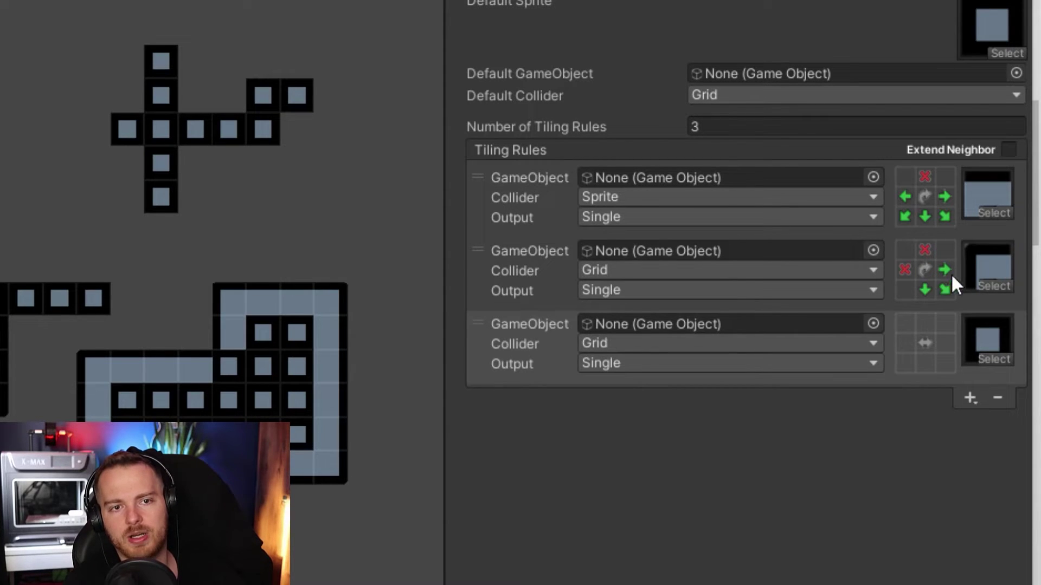
Cycle the second tiling rule through its mirrored and fixed modes to compare them on the tilemap, and return it to Rotated.
click(921, 269)
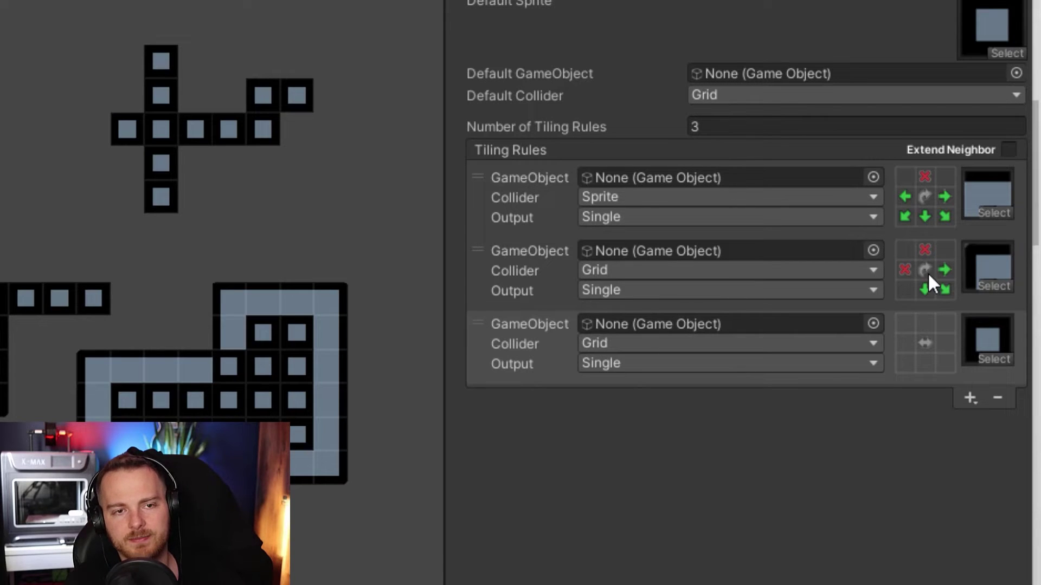
click(925, 271)
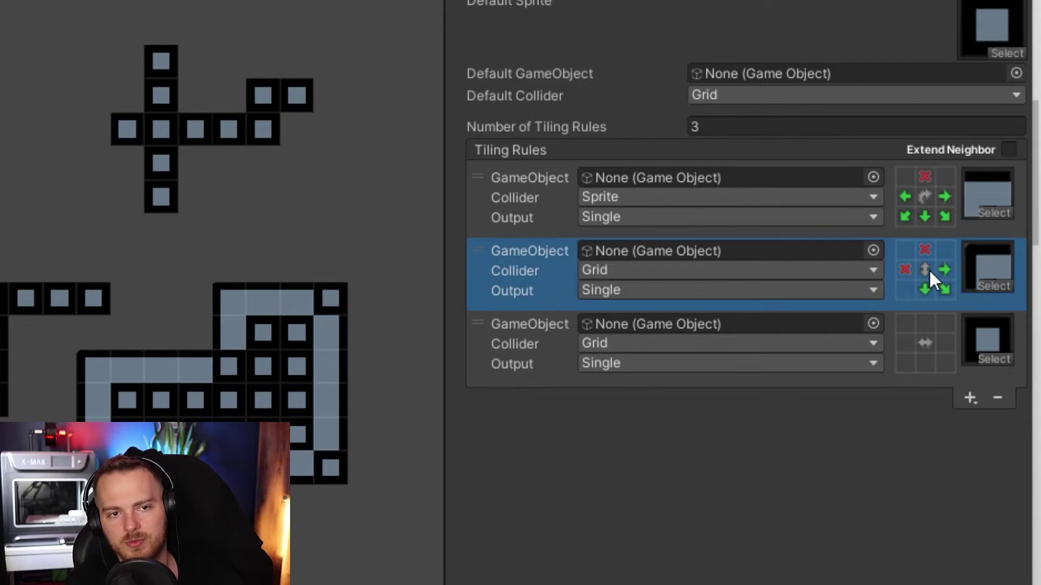
click(928, 271)
click(921, 271)
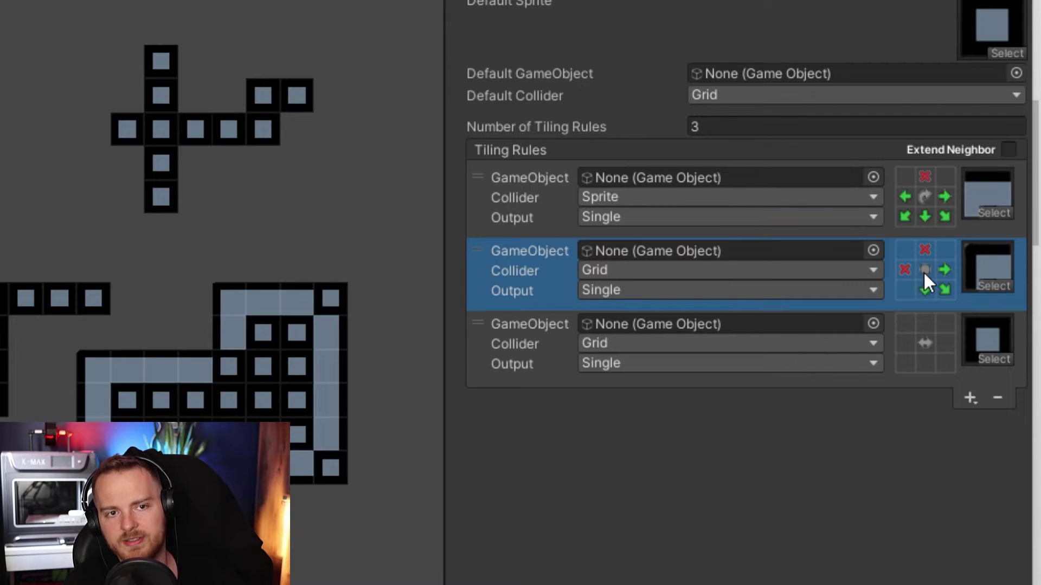
click(924, 271)
click(922, 270)
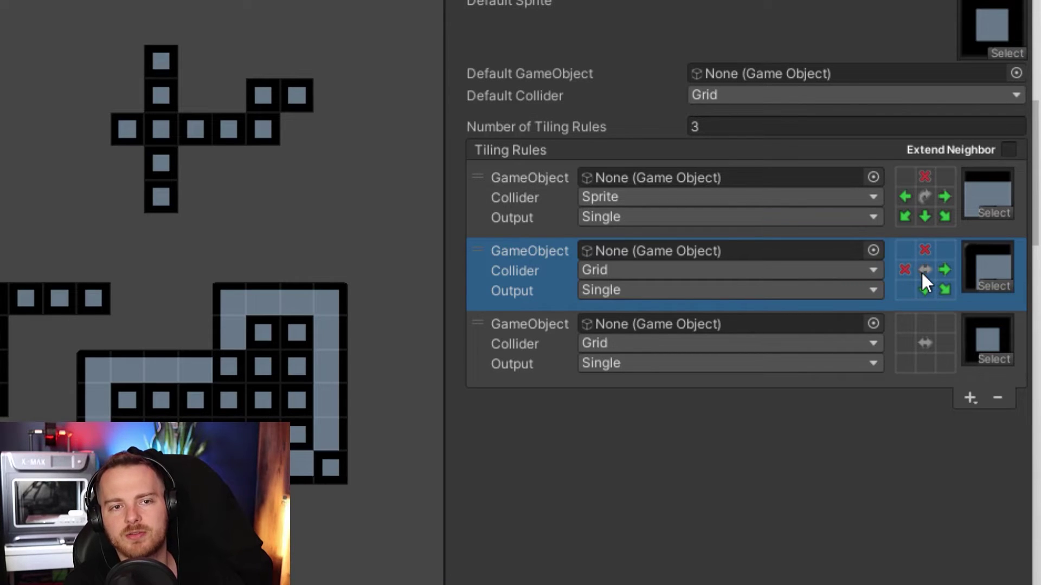
click(925, 270)
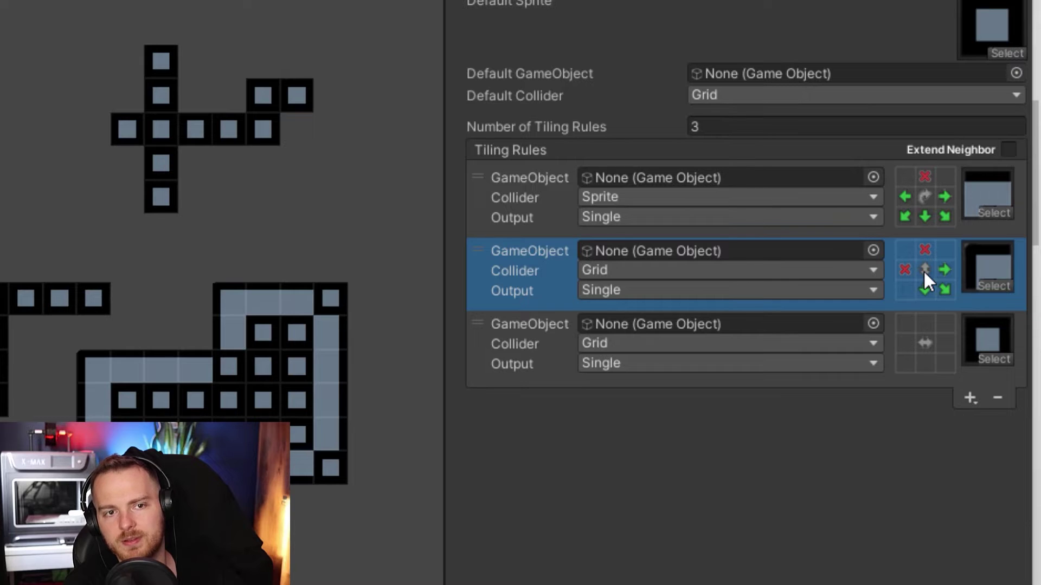
click(924, 271)
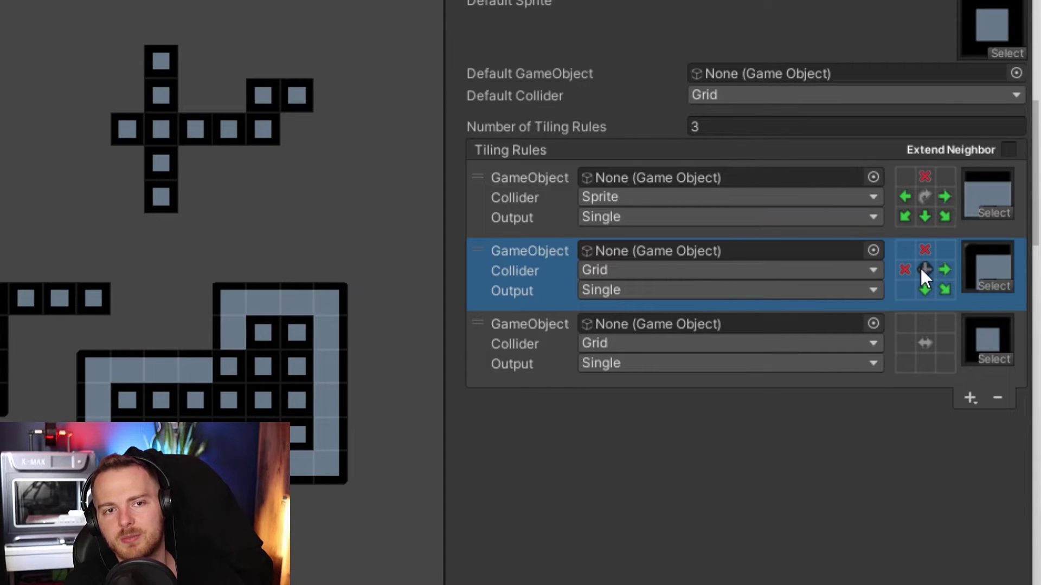
click(922, 270)
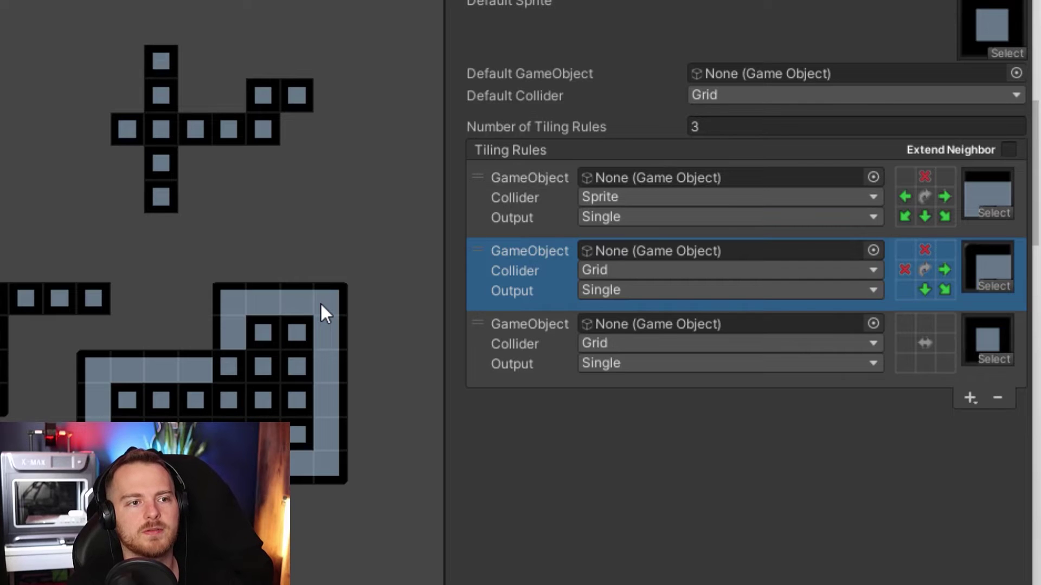
Set the third tiling rule to Fixed and assign it the tileset sprite with black edges along its top and both sides.
click(923, 346)
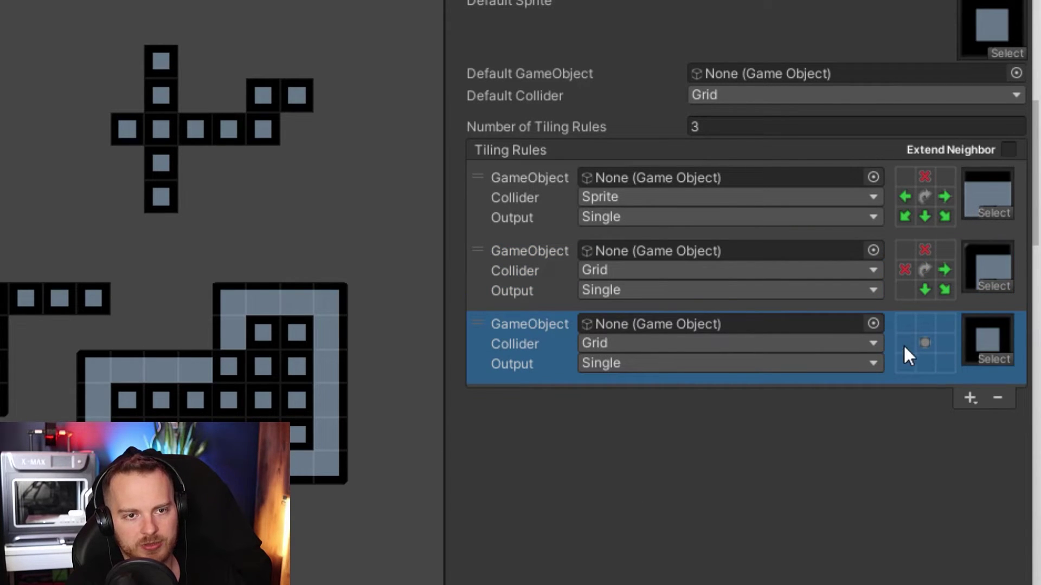
click(998, 360)
scroll(940, 435, up, 3)
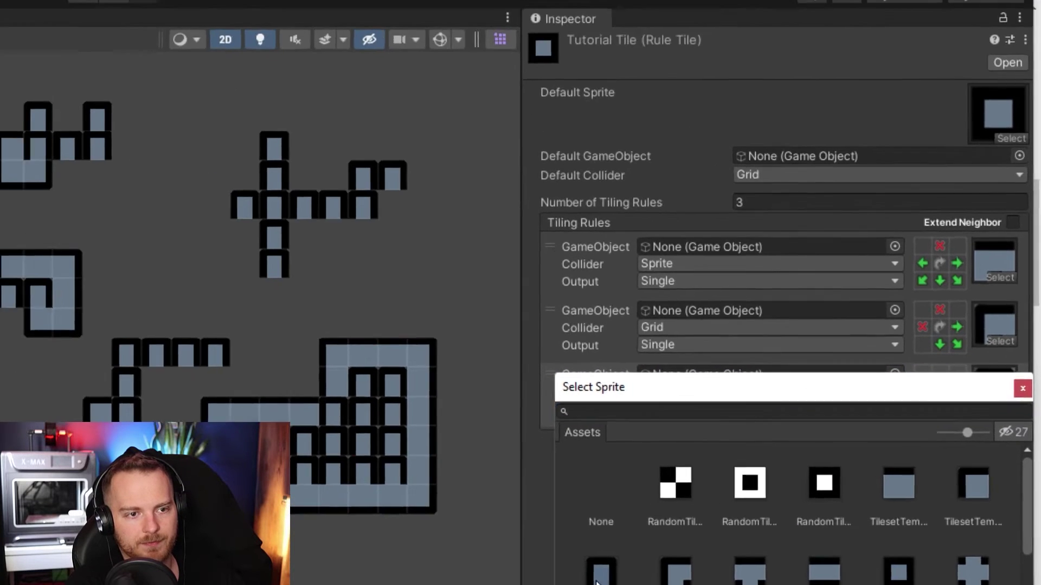
double_click(599, 573)
Require no tile above or on either side and a matching tile below for the third rule, and set it to Rotated.
click(924, 391)
click(941, 373)
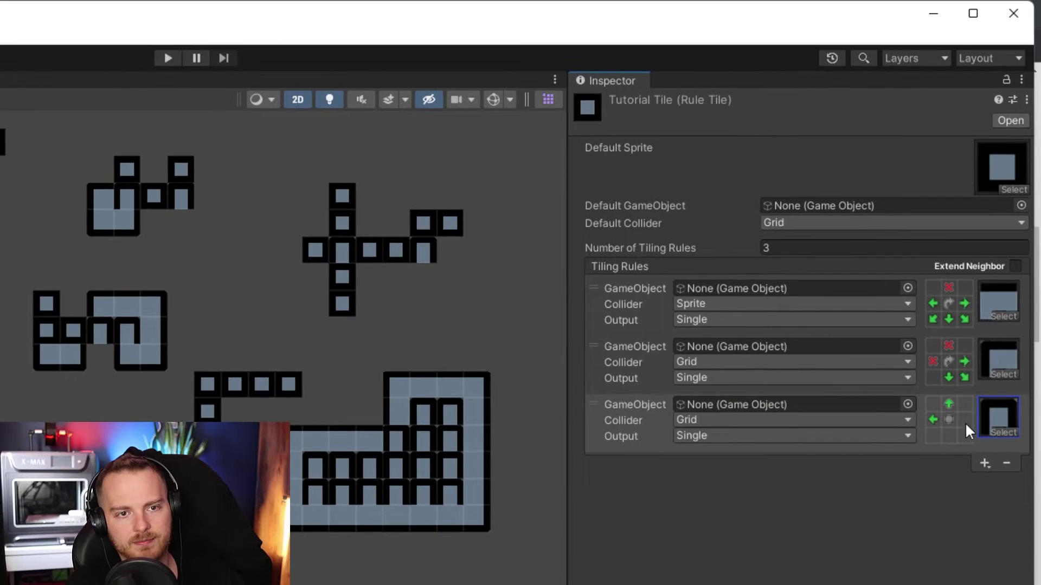
click(933, 420)
click(949, 404)
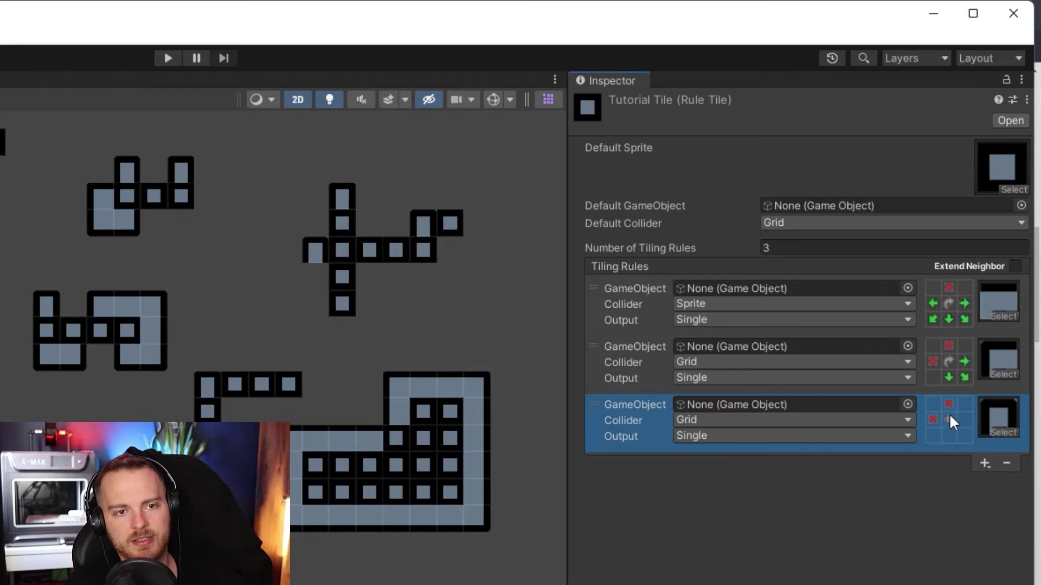
double_click(964, 418)
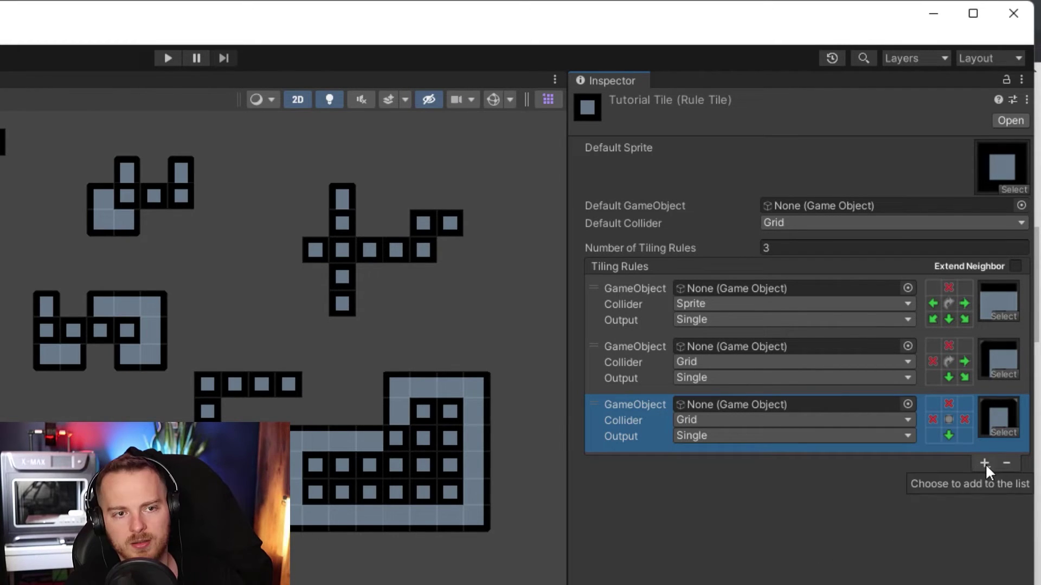
click(948, 419)
Add a fourth tiling rule and assign it the sprite with black top and left edges and a black lower-right corner.
click(983, 428)
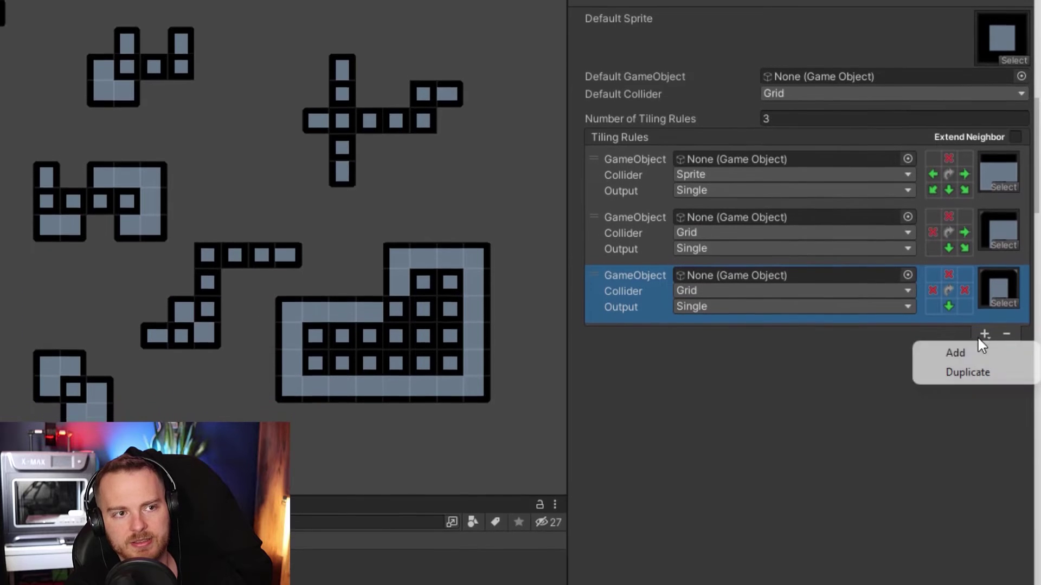
click(955, 446)
click(1000, 356)
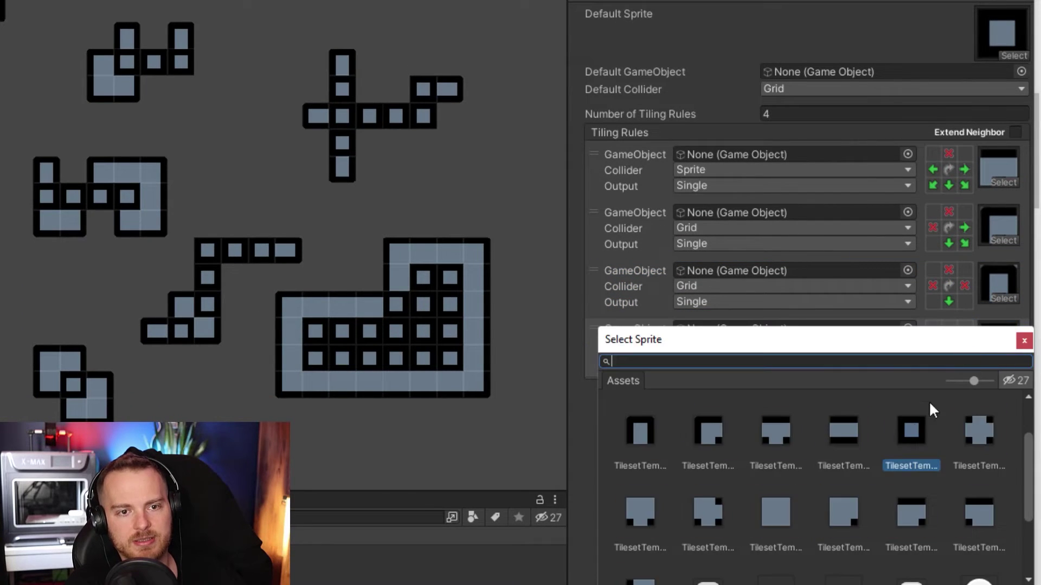
double_click(709, 501)
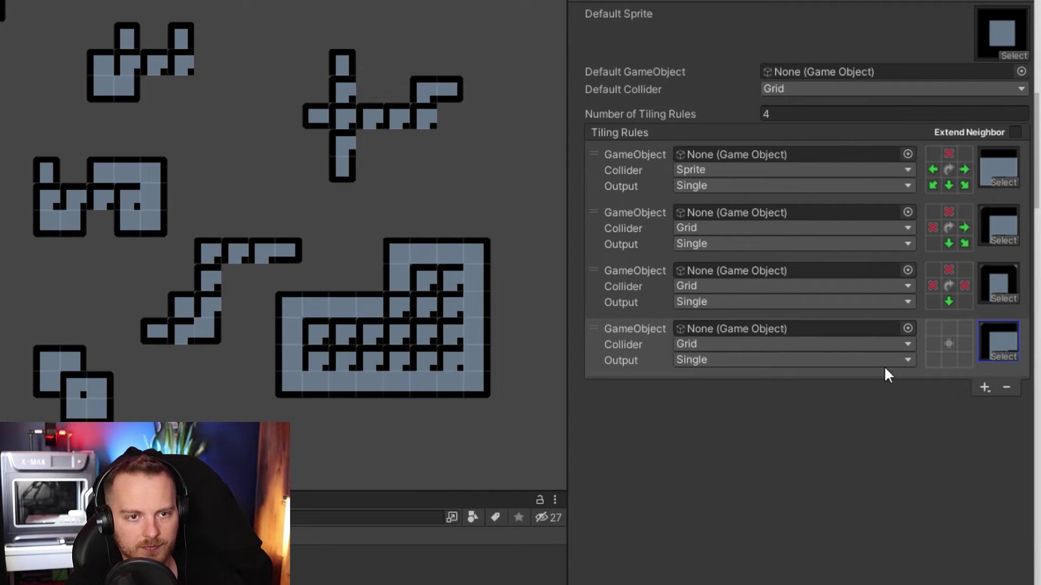
Require no tile above, left or lower right and matching tiles right and below for the fourth rule, and set it to Rotated.
right_click(946, 327)
right_click(933, 342)
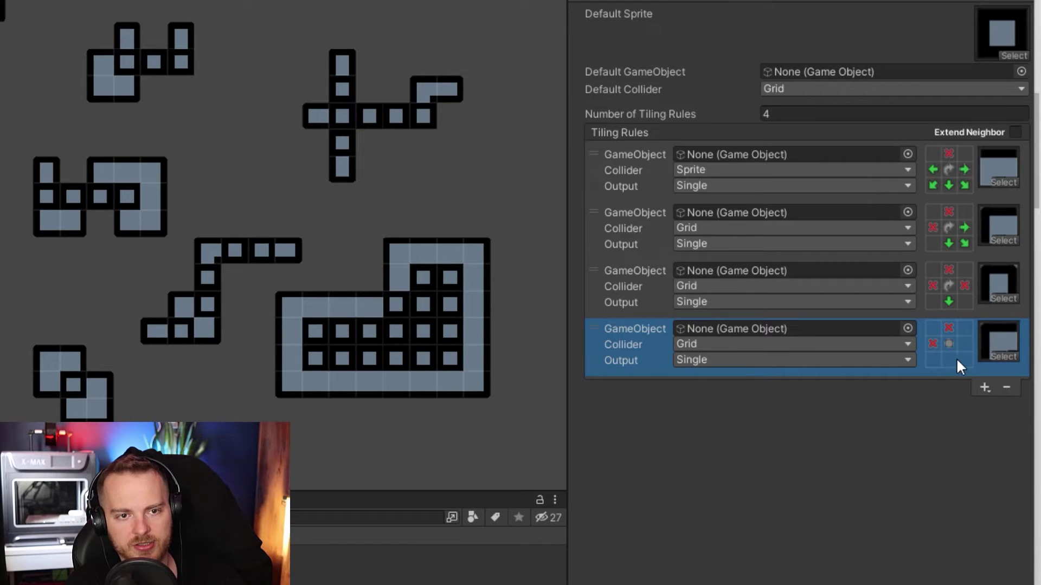
click(998, 355)
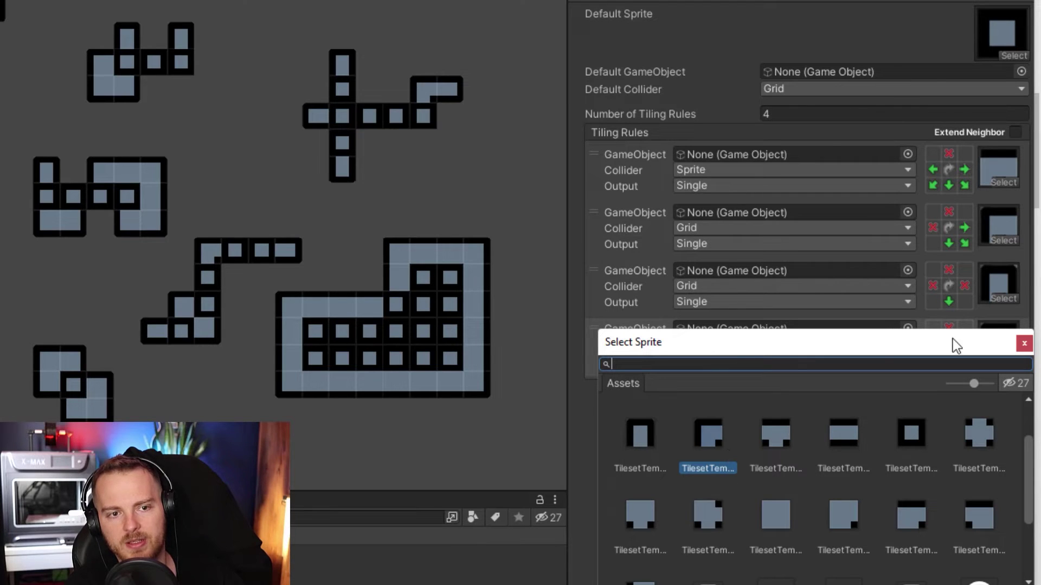
click(572, 415)
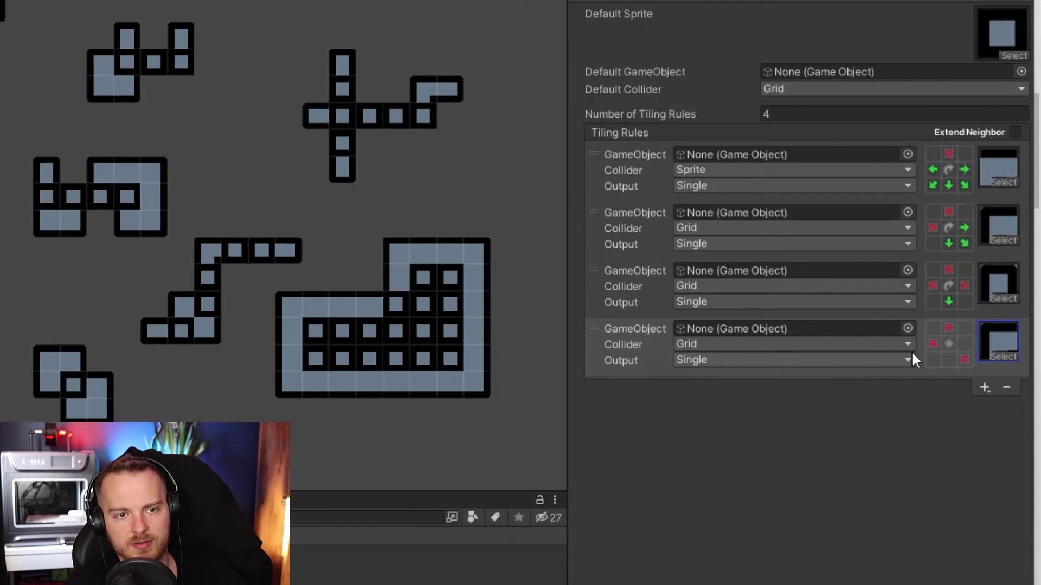
click(949, 345)
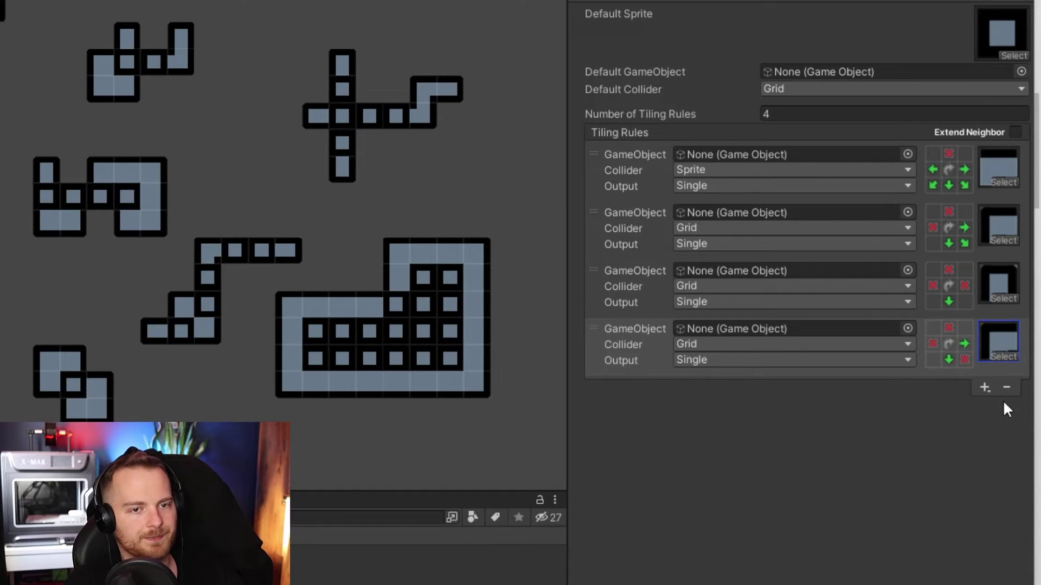
Add a fifth tiling rule and assign it the sprite with a black top edge and two black lower corners.
click(984, 387)
click(961, 408)
click(980, 411)
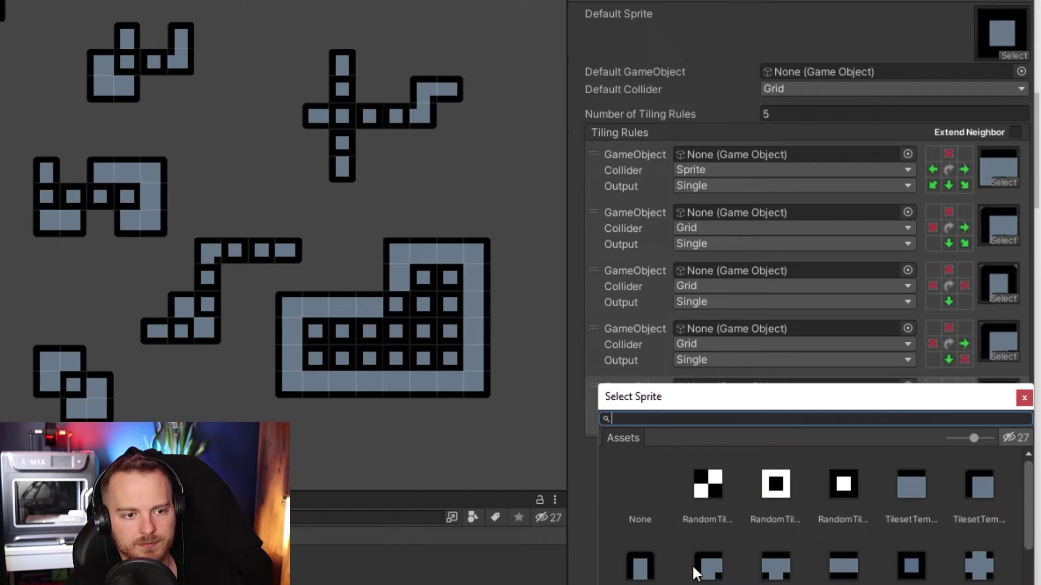
double_click(776, 568)
Require matching tiles left, right and below and no tile above or at either lower corner for the fifth rule, and set it to Rotated.
click(932, 402)
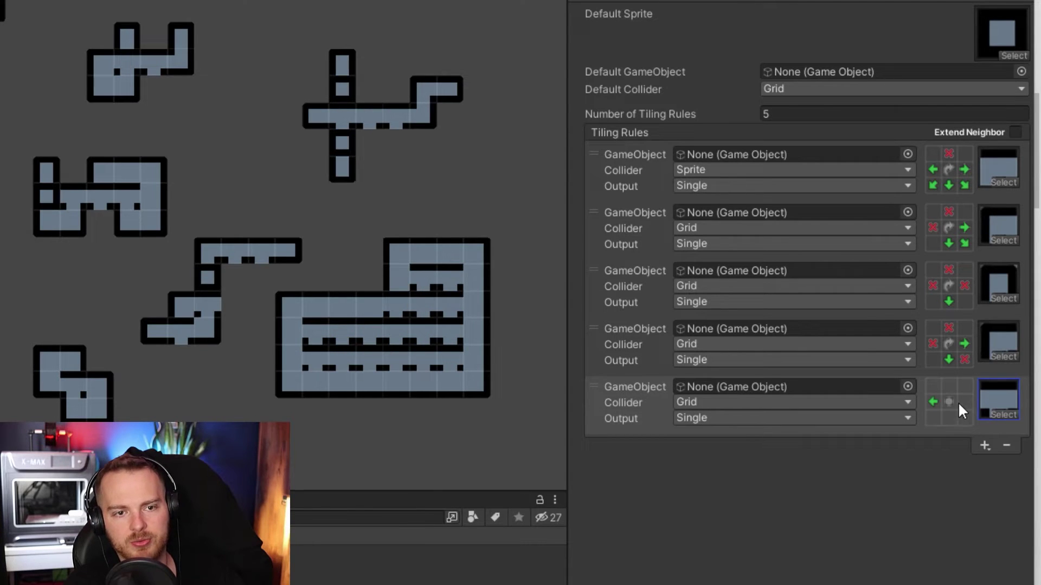
click(964, 402)
click(949, 417)
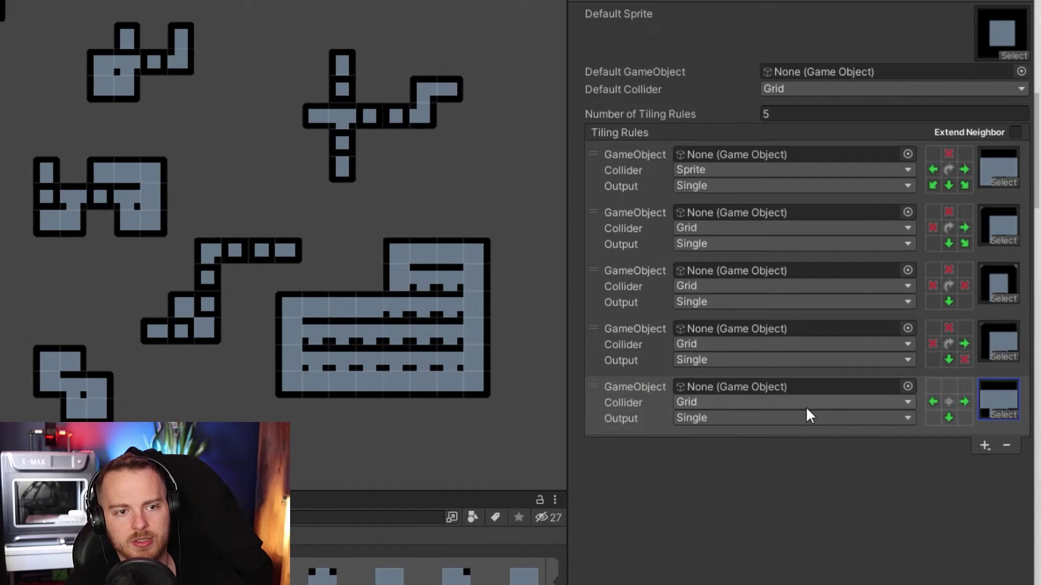
click(1000, 410)
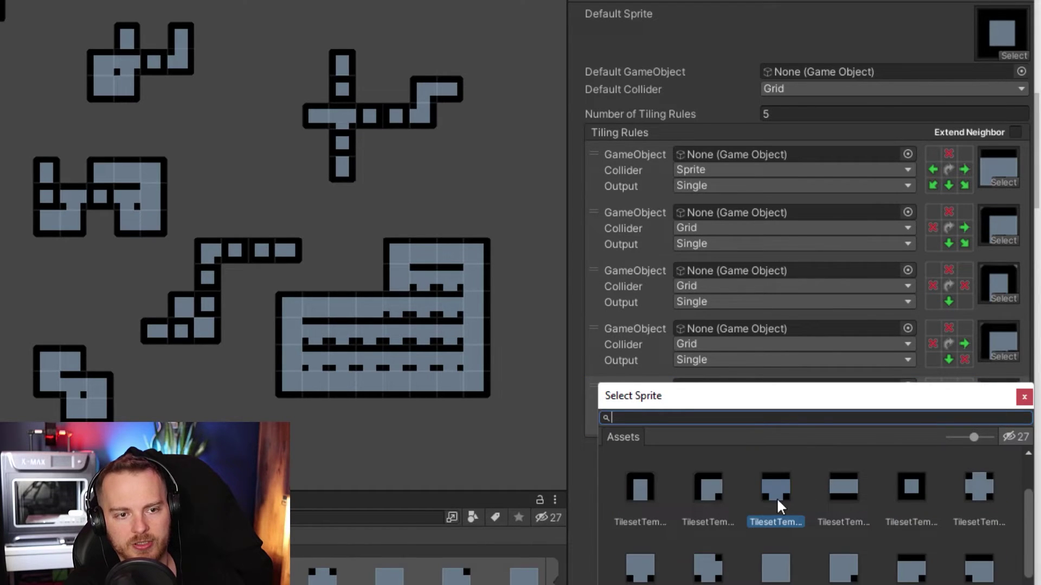
click(965, 414)
click(965, 417)
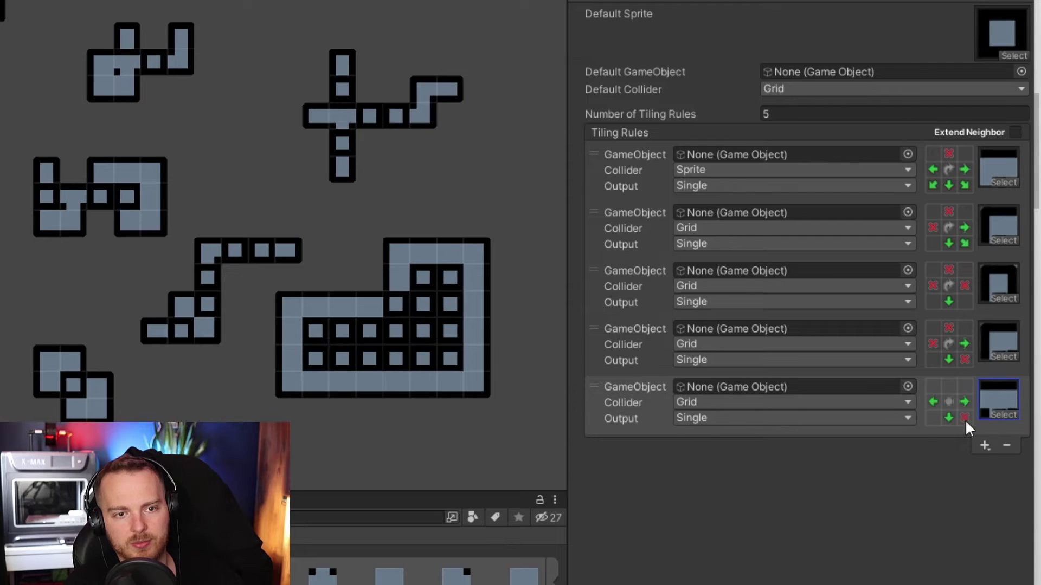
click(933, 418)
click(933, 418)
click(949, 387)
click(948, 387)
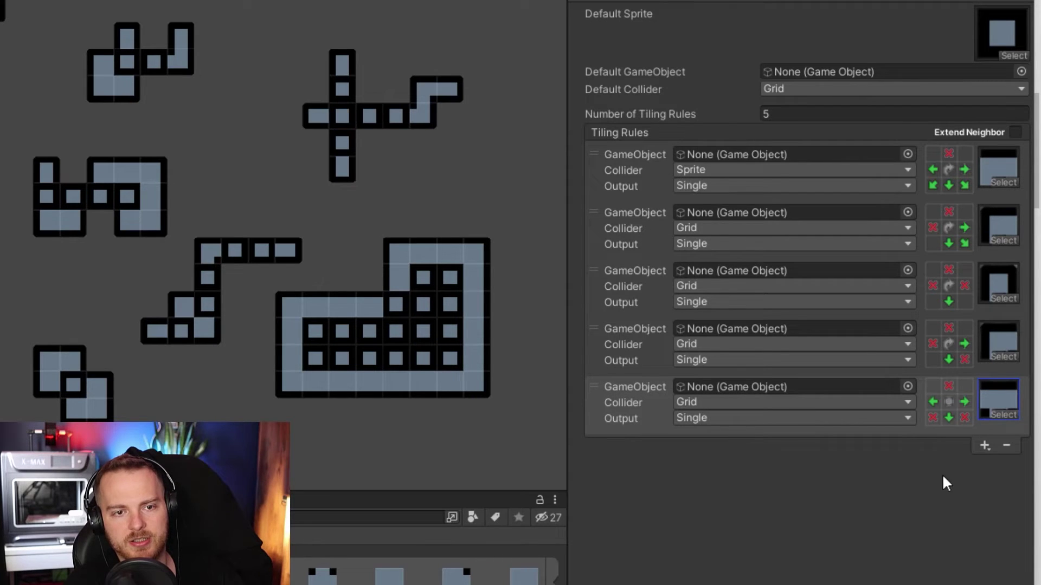
click(959, 413)
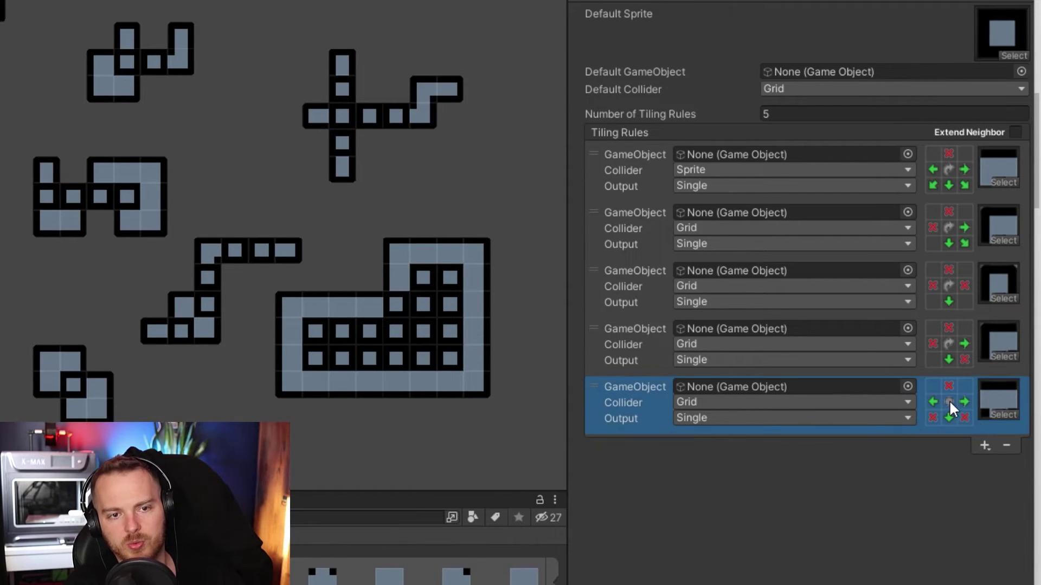
Add a sixth rule with the black top-and-bottom-edge sprite, requiring tiles left and right and none above or below, and set it to Rotated.
click(985, 445)
click(971, 463)
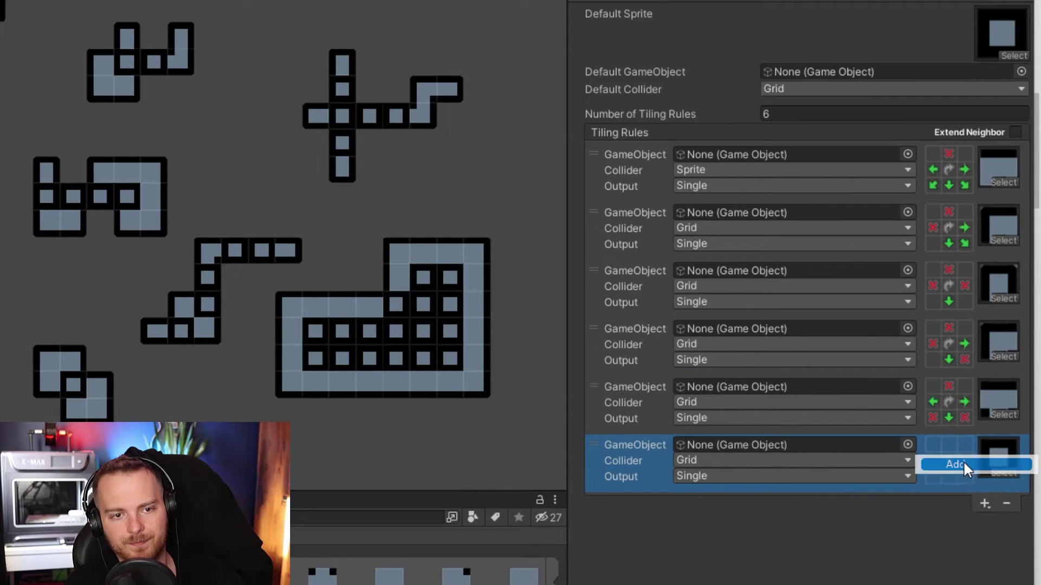
click(988, 474)
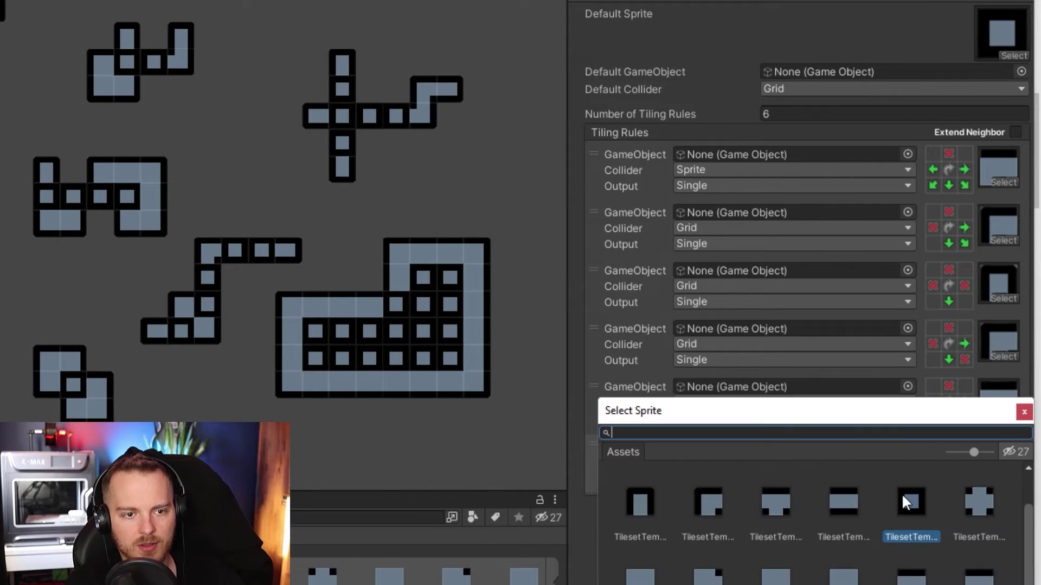
double_click(840, 503)
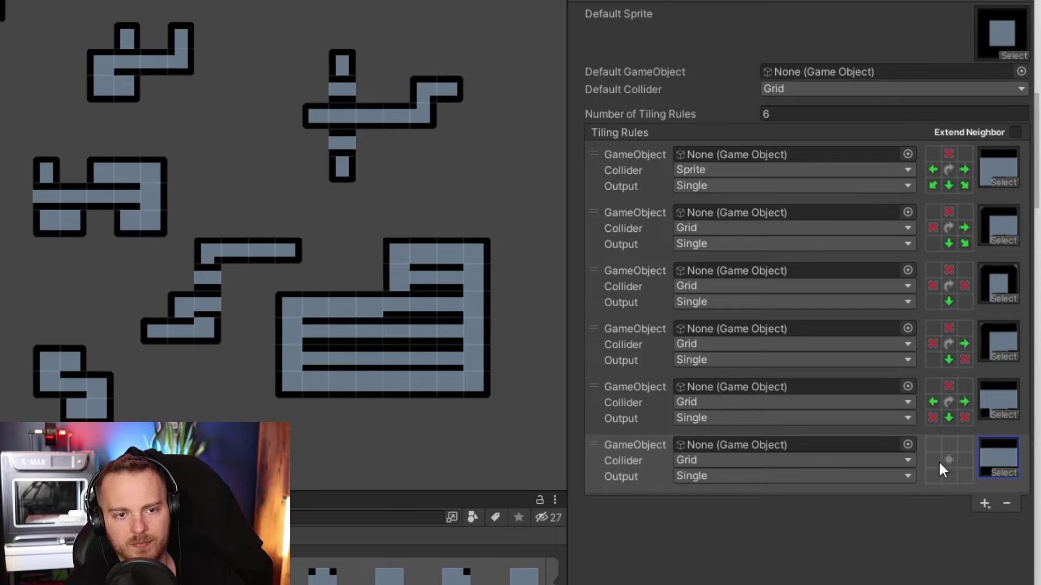
right_click(948, 444)
right_click(948, 476)
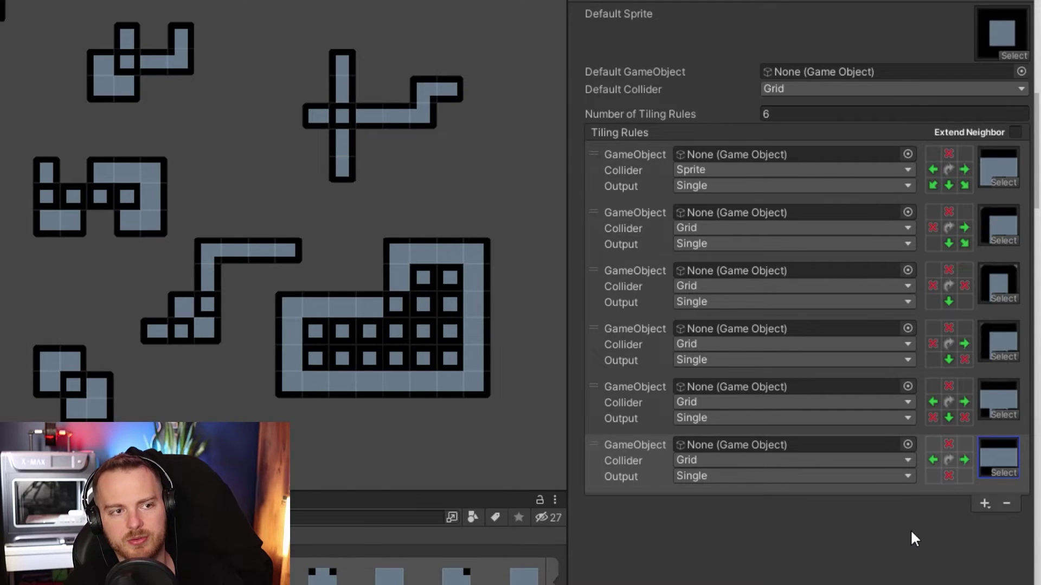
Add a seventh tiling rule using the fully bordered sprite, require no tile in all eight neighbor cells, and place it first in the list.
click(984, 504)
click(969, 523)
click(993, 533)
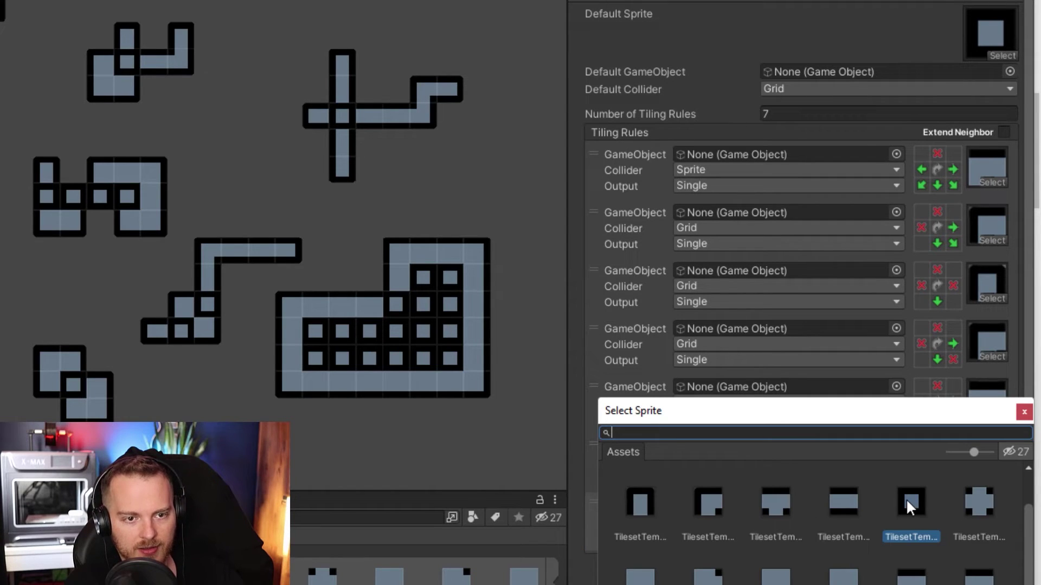
double_click(905, 498)
scroll(975, 458, down, 1)
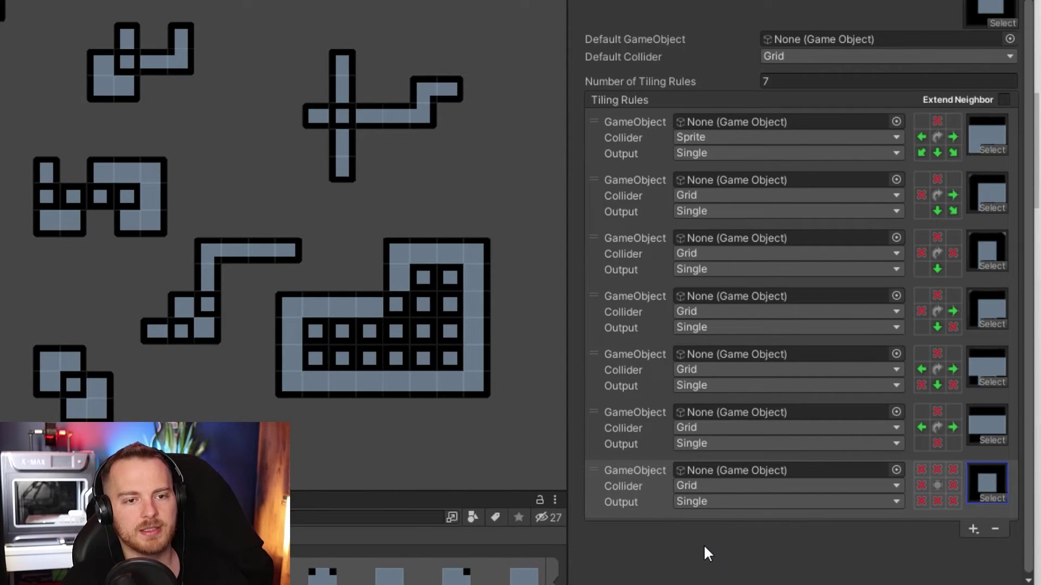
drag(595, 470, 603, 103)
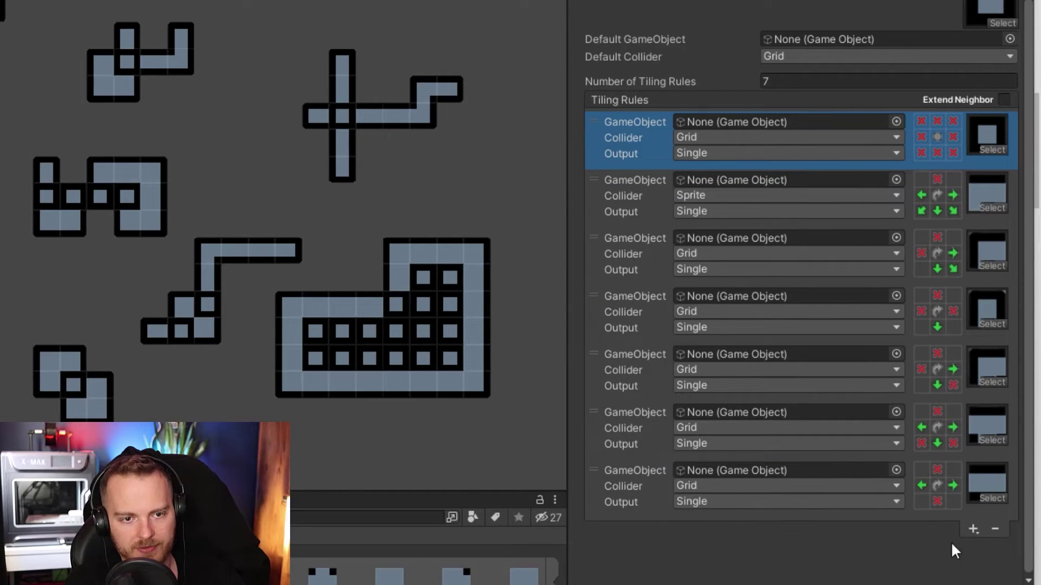
mouse_move(592, 123)
mouse_down()
mouse_move(604, 402)
mouse_move(607, 210)
mouse_move(585, 119)
mouse_up()
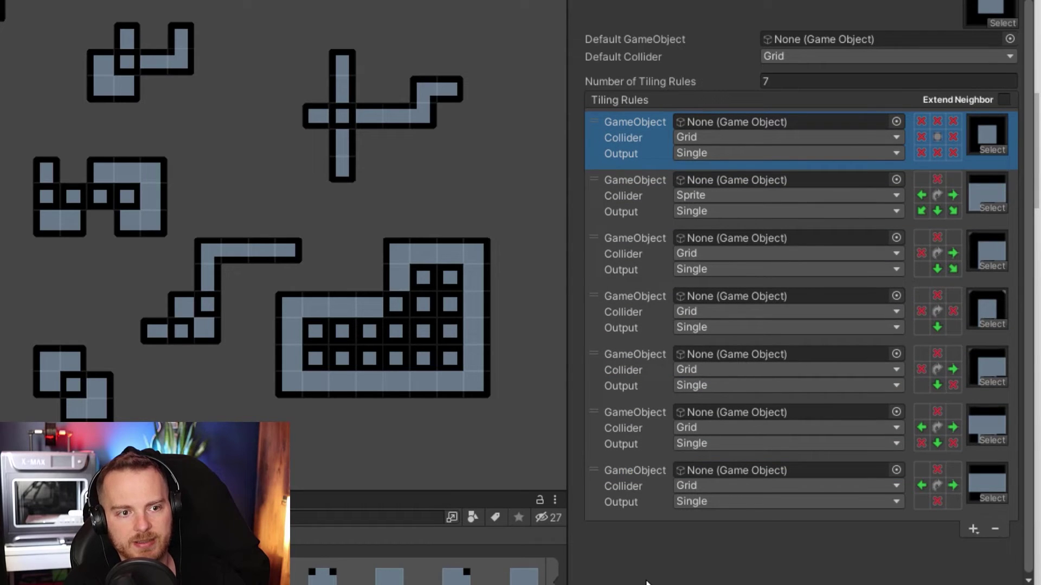
Add an eighth blank tiling rule and reorder the list so the top-edge, plain corner and end-cap rules come before it.
click(977, 531)
click(964, 546)
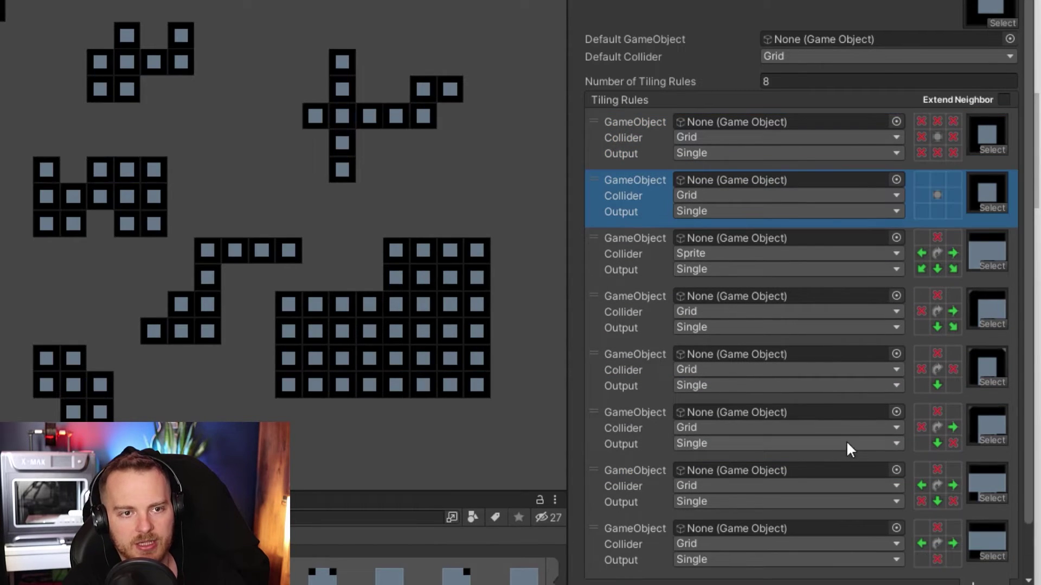
mouse_move(596, 174)
mouse_down()
mouse_move(603, 472)
mouse_move(624, 318)
mouse_move(612, 176)
mouse_up()
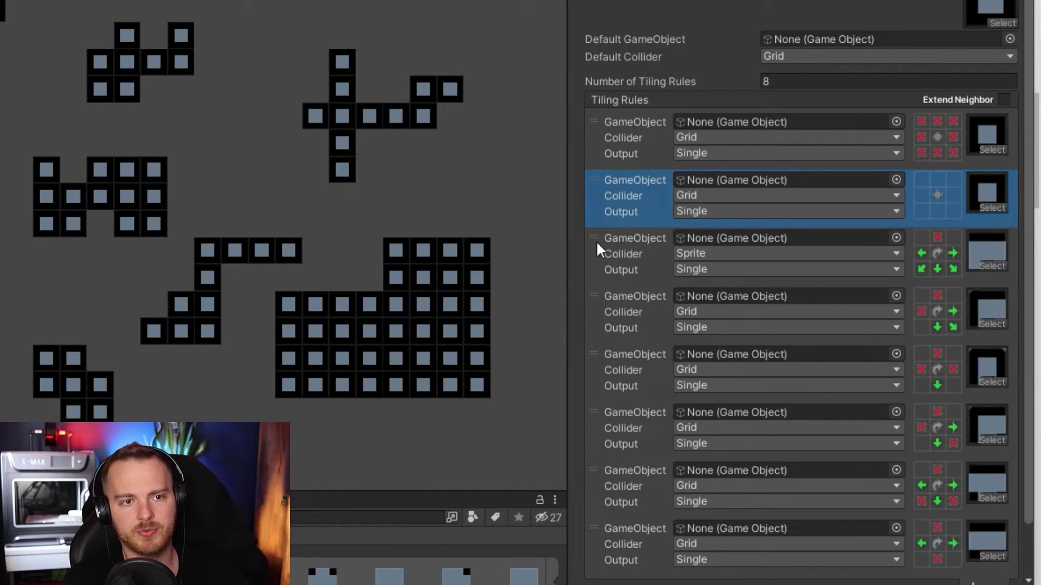
drag(597, 243, 597, 184)
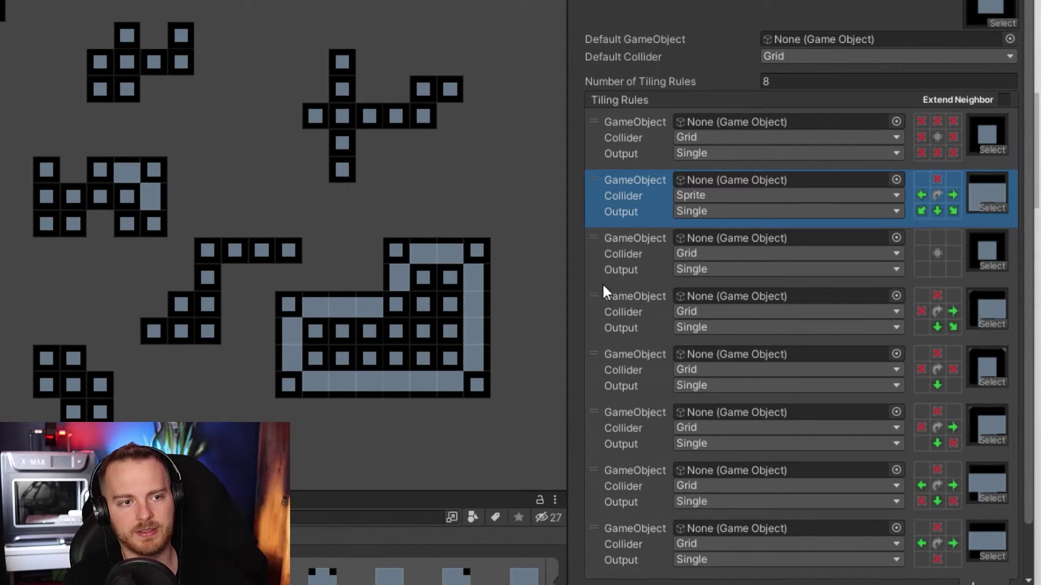
drag(603, 283, 671, 277)
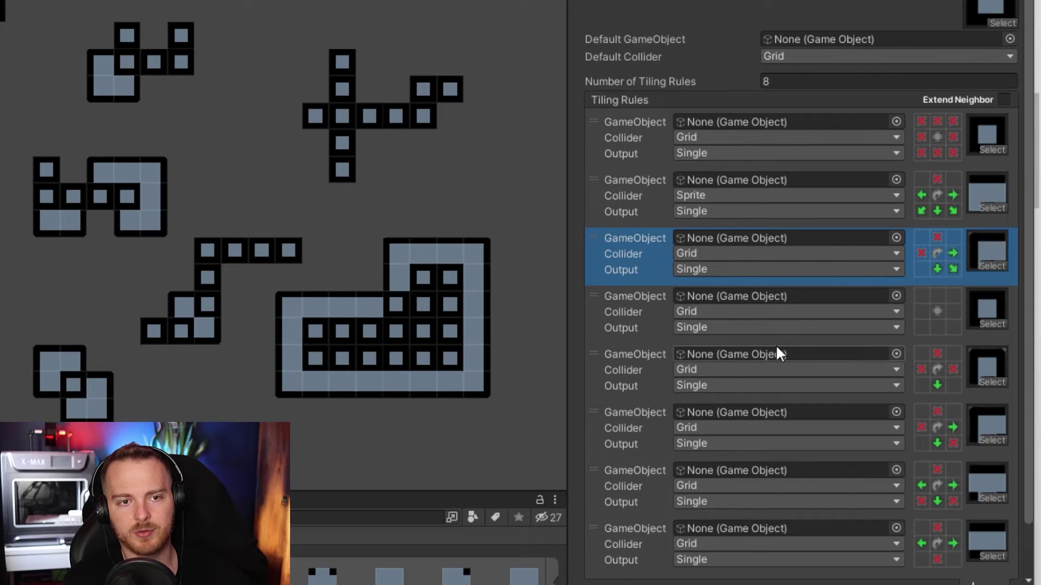
drag(591, 354, 596, 298)
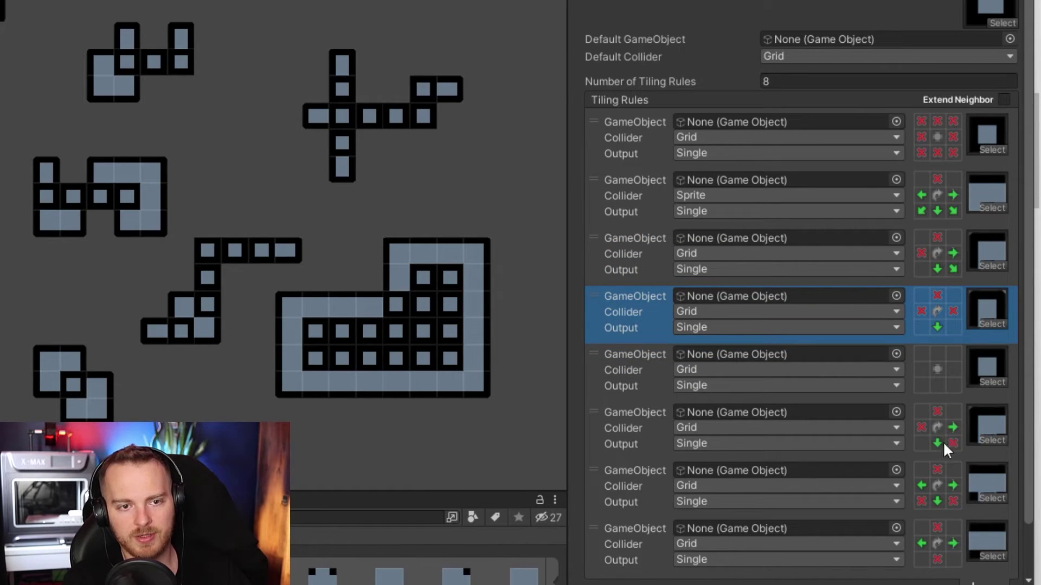
Reorder the rule that excludes a lower-right tile so it sits directly above the plain corner rule.
drag(590, 412, 585, 298)
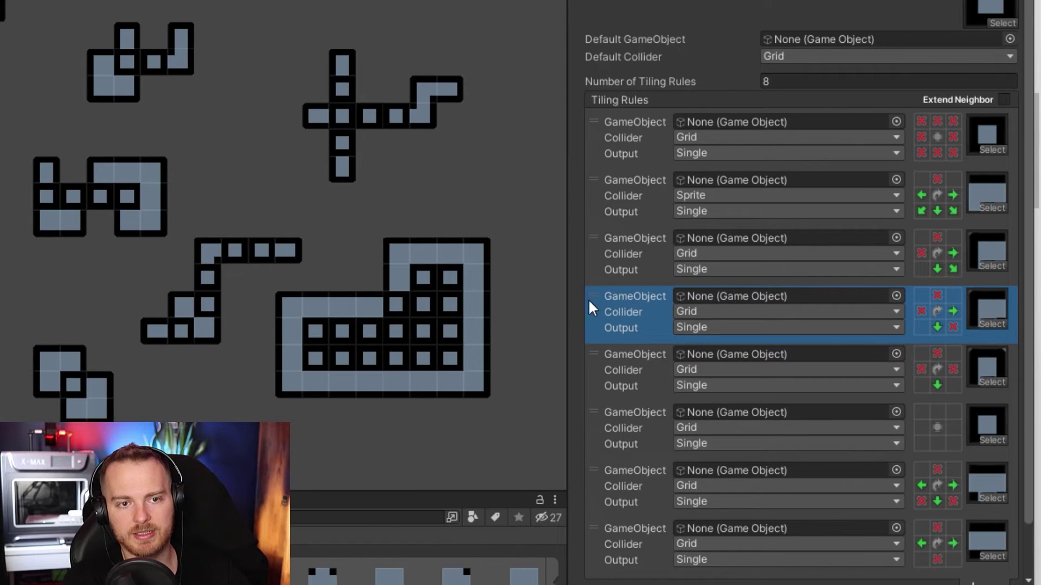
click(593, 254)
click(597, 291)
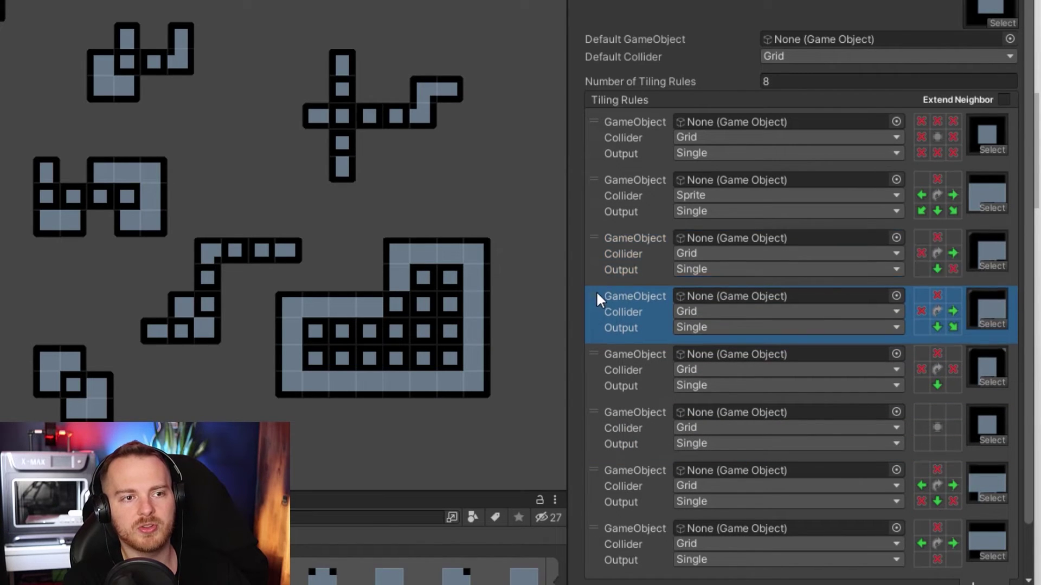
click(595, 255)
drag(595, 255, 596, 278)
click(594, 246)
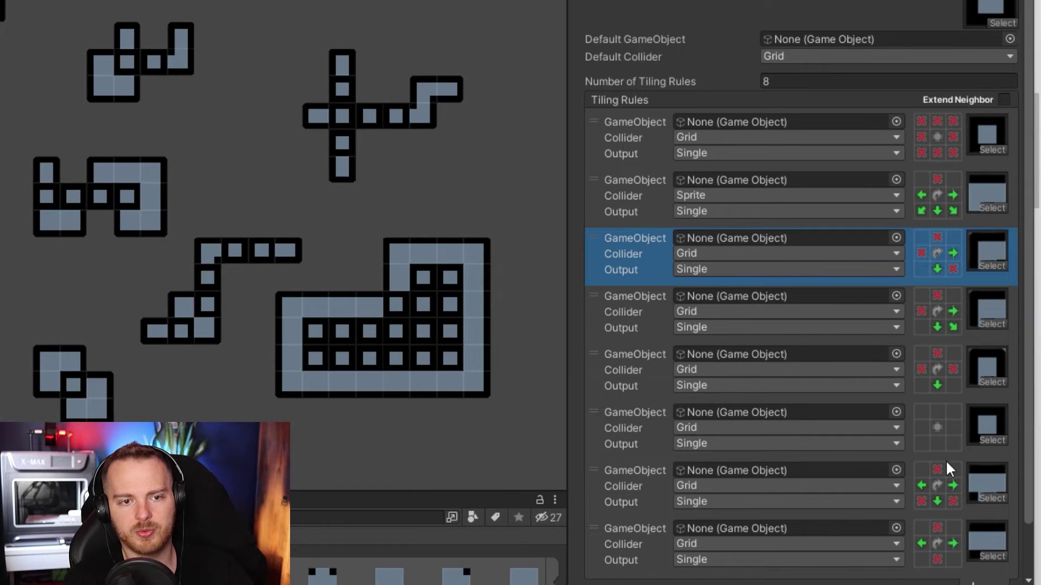
Move the rule excluding both lower corners to second place and the top-and-bottom-edge rule above the blank rule.
drag(592, 469, 585, 174)
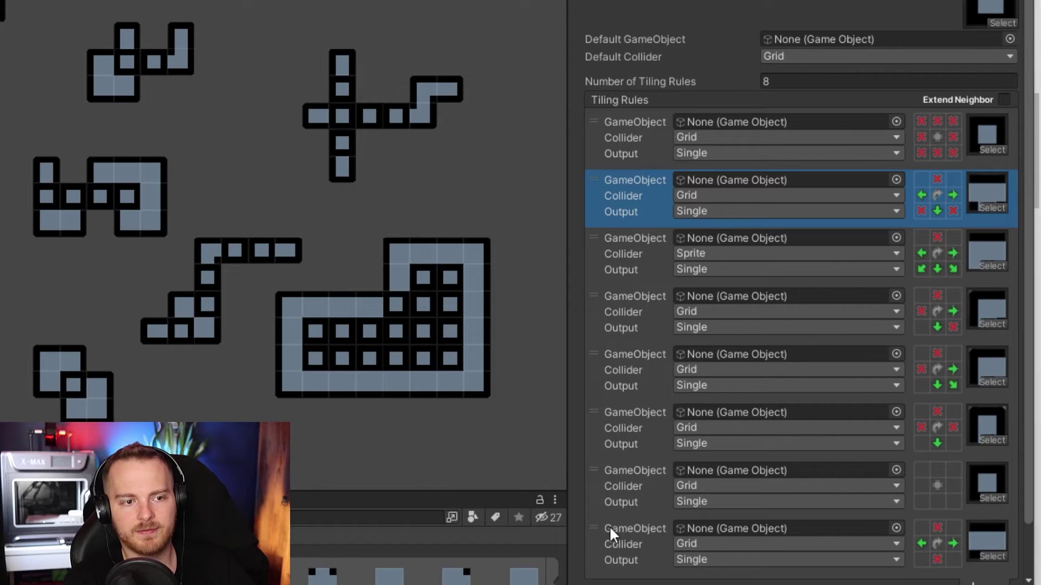
drag(609, 525, 589, 464)
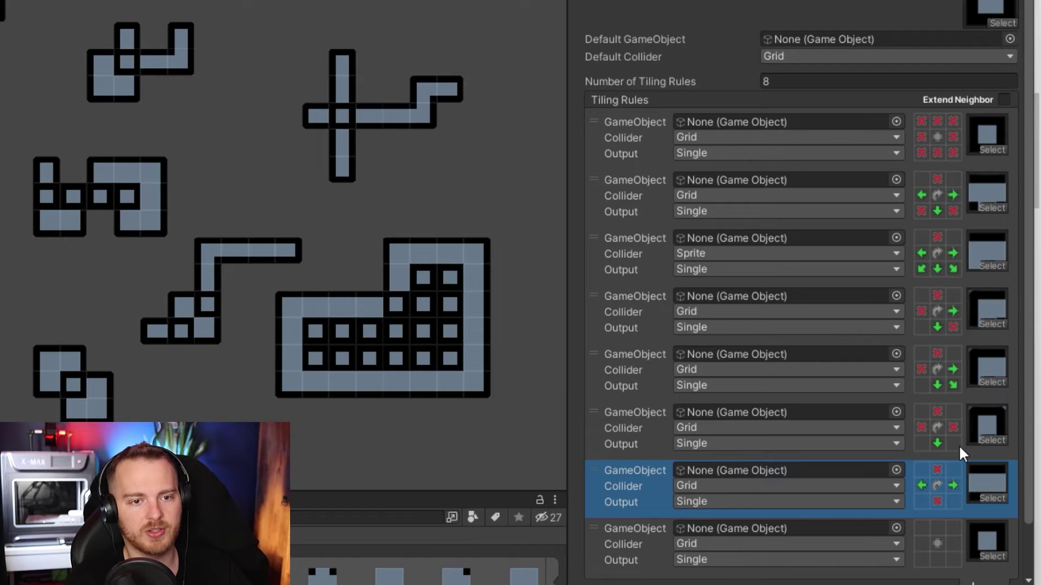
Assign the blank last rule the cross-shaped sprite with four black corners.
scroll(992, 512, down, 2)
click(991, 510)
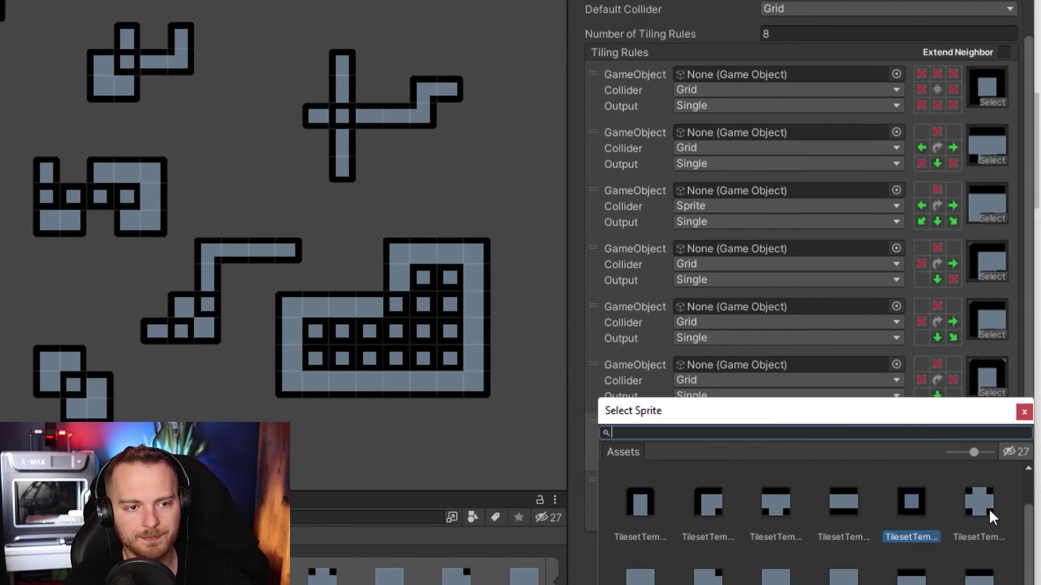
drag(867, 426, 843, 385)
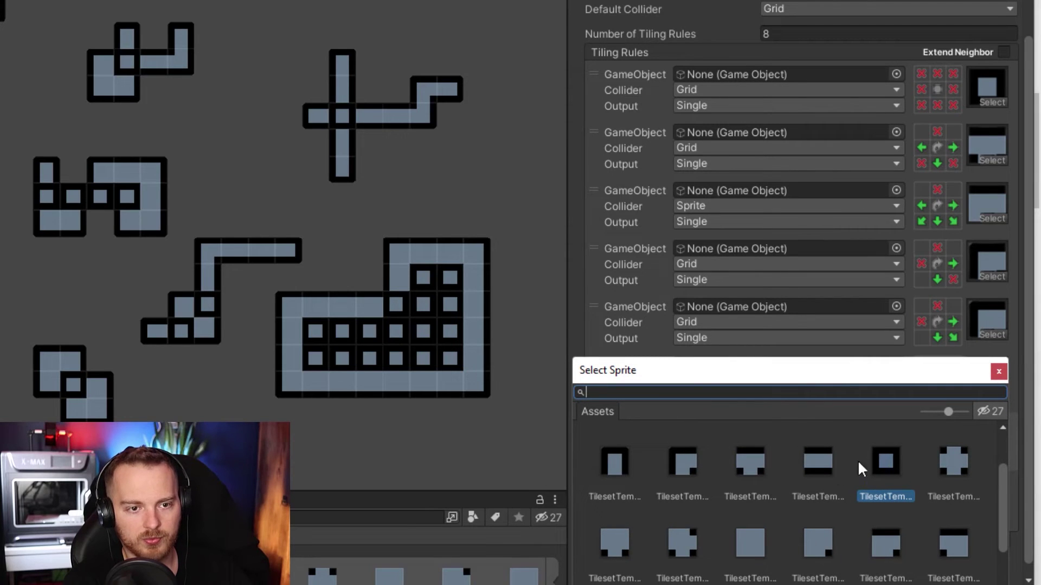
double_click(959, 456)
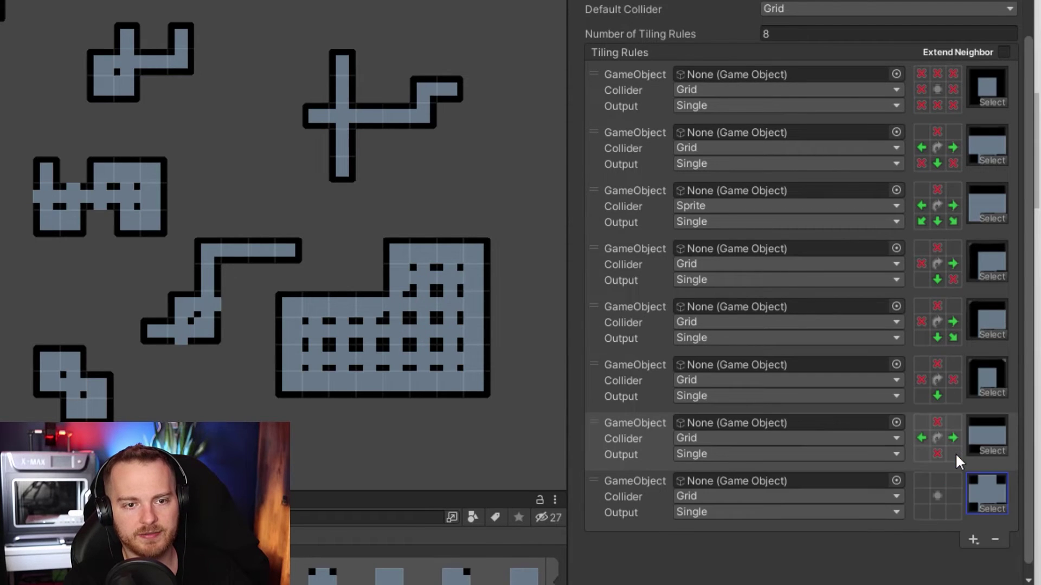
Require matching tiles on all four sides and none at the four diagonals for the cross-sprite rule, and move it to the top of the list.
click(937, 480)
click(953, 496)
click(921, 496)
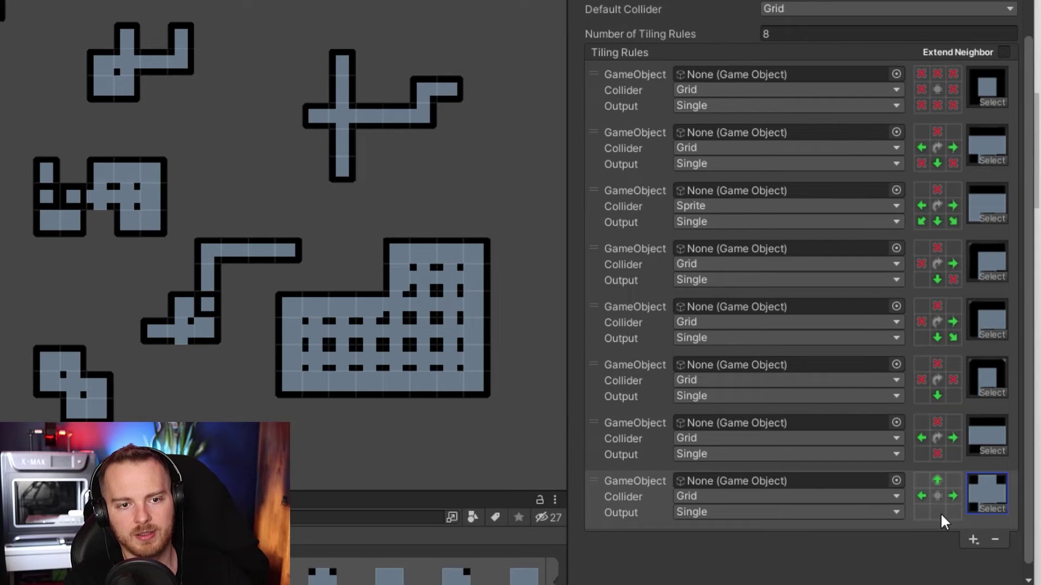
click(936, 511)
click(953, 480)
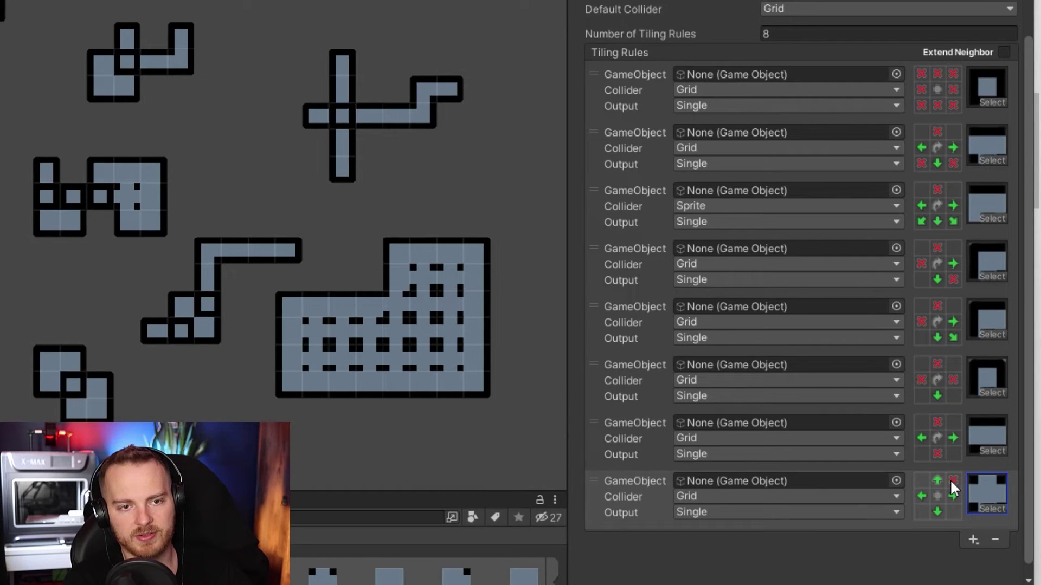
click(921, 480)
click(921, 511)
click(952, 512)
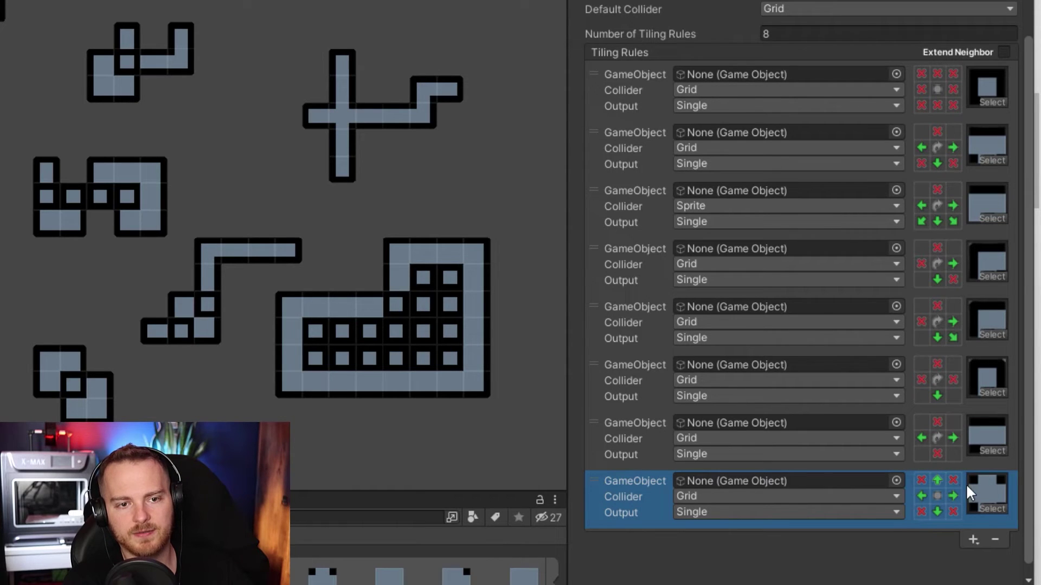
drag(581, 497, 590, 64)
click(815, 523)
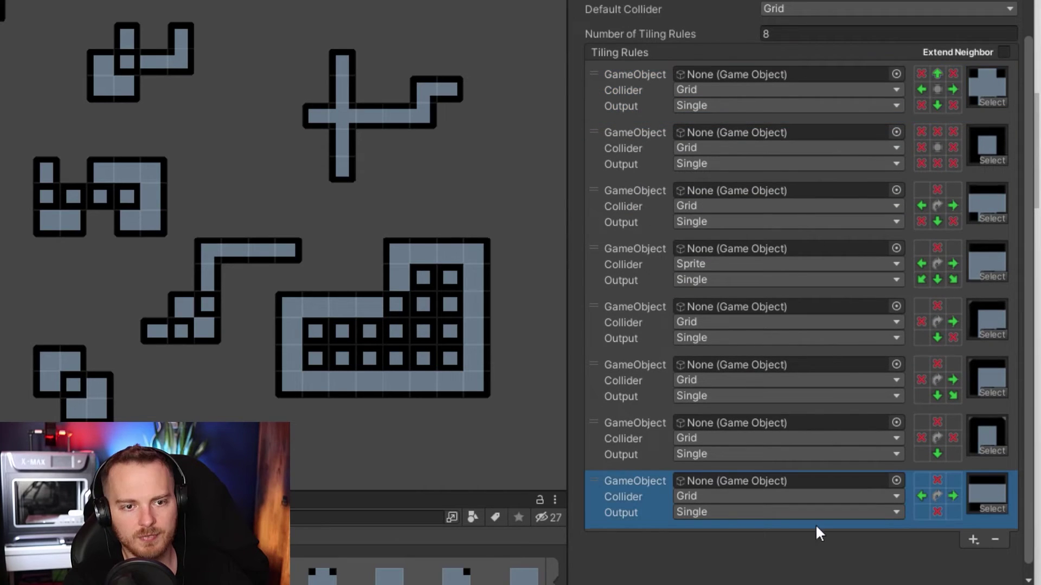
Add a ninth tiling rule and assign it the sprite with no edges and two black lower corners.
click(969, 536)
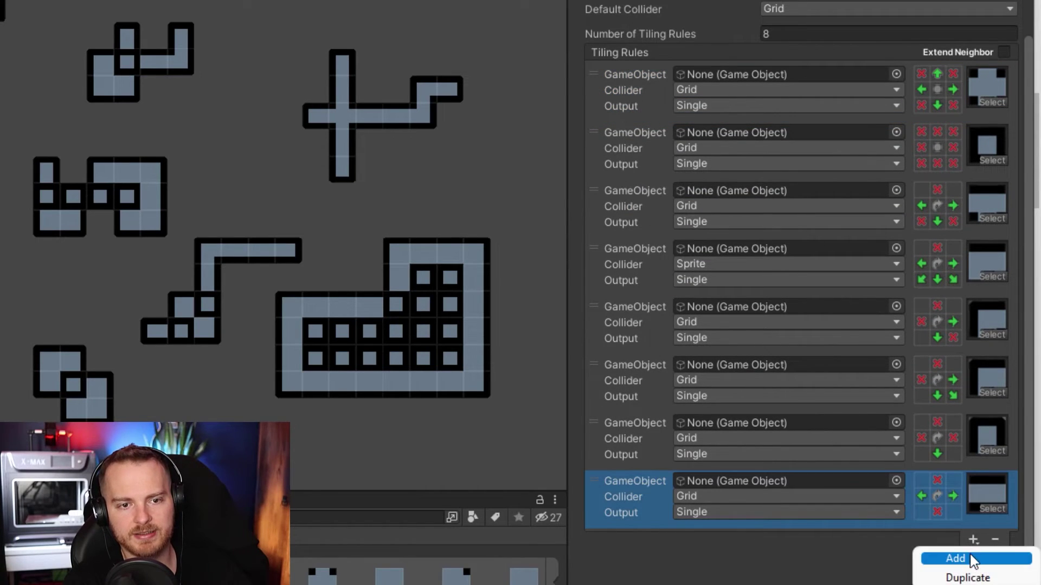
click(954, 558)
scroll(776, 559, down, 3)
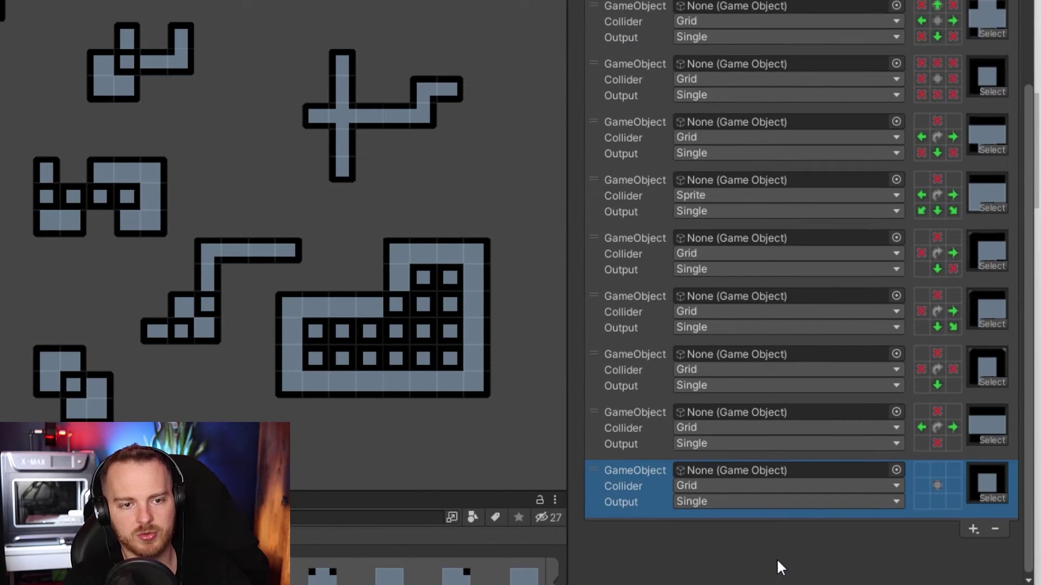
click(981, 499)
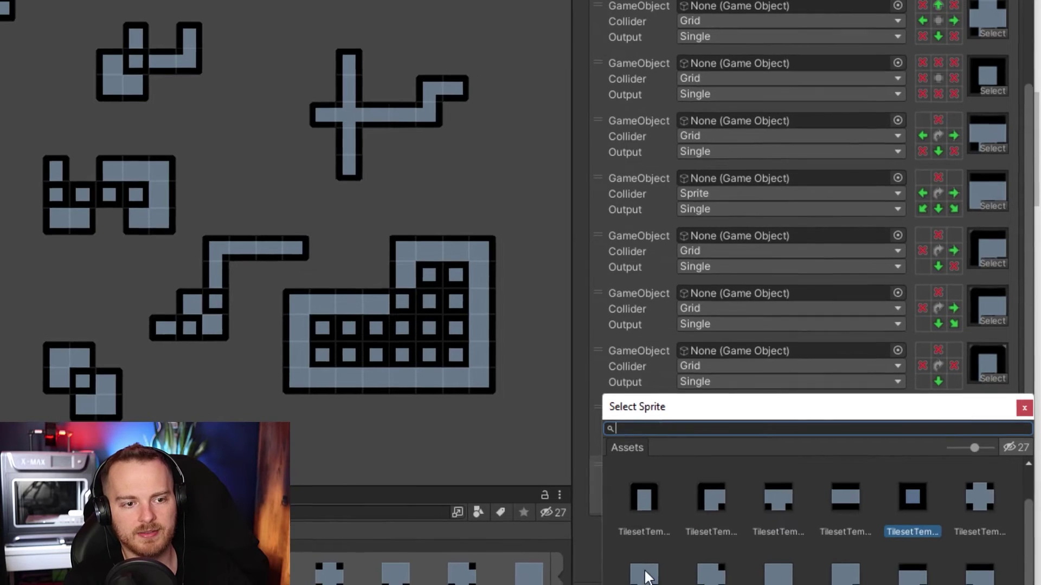
double_click(774, 574)
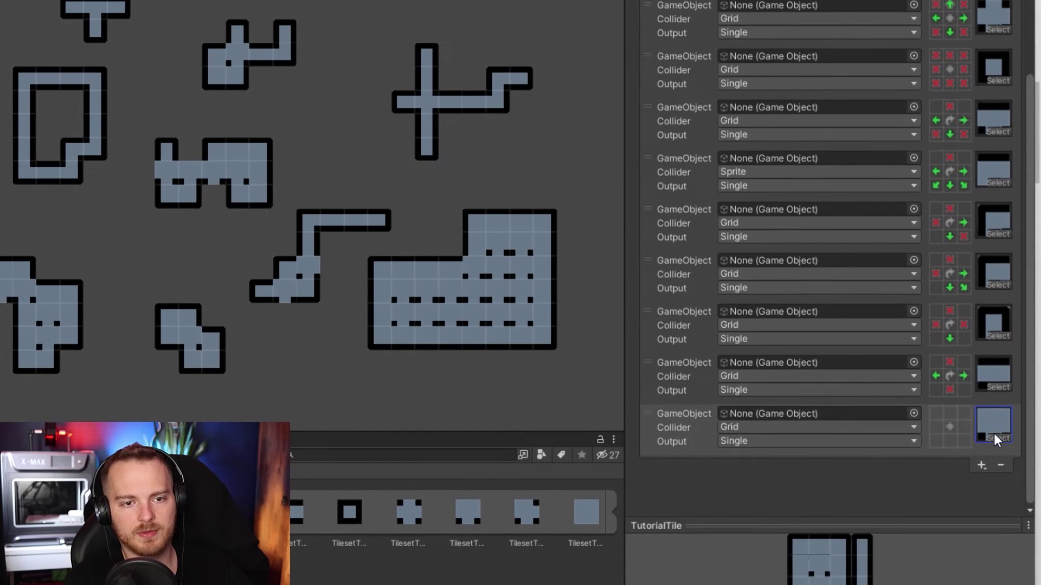
Exclude both lower corners of the last rule, require matching tiles at its other six neighbours, and move it to the top of the list.
click(994, 436)
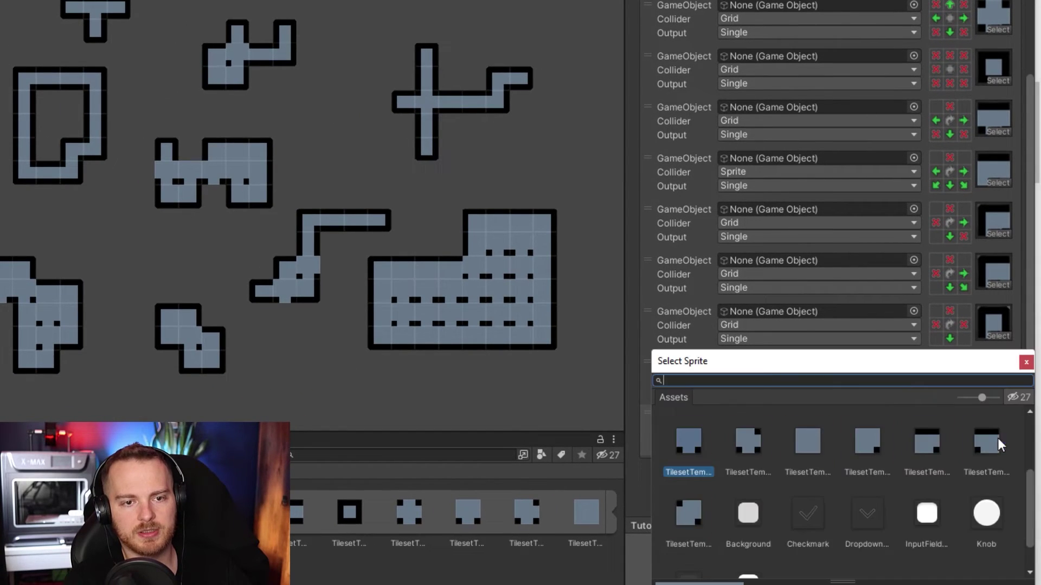
click(642, 474)
click(930, 441)
click(934, 441)
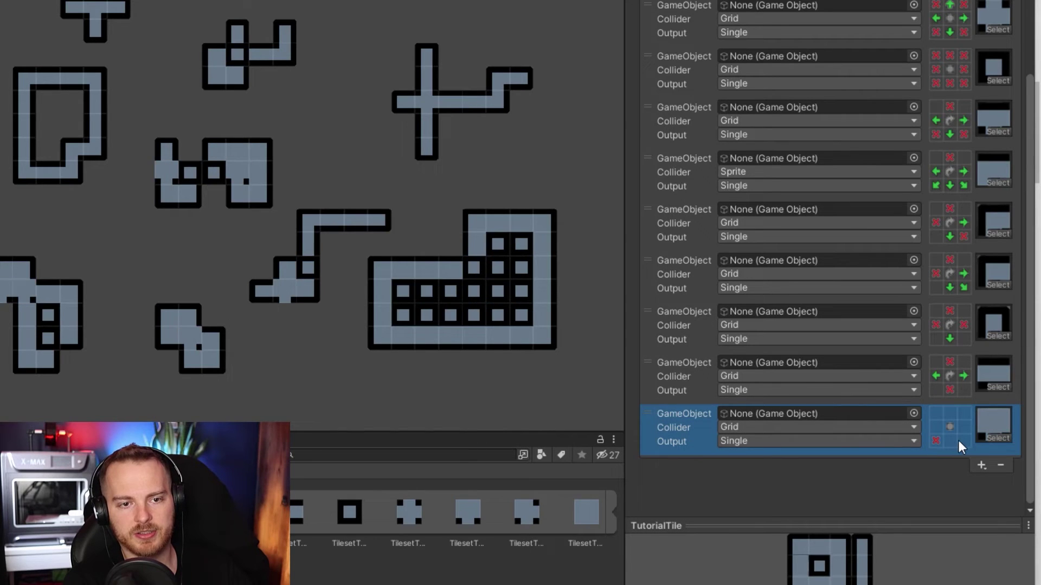
click(960, 440)
click(960, 440)
click(950, 441)
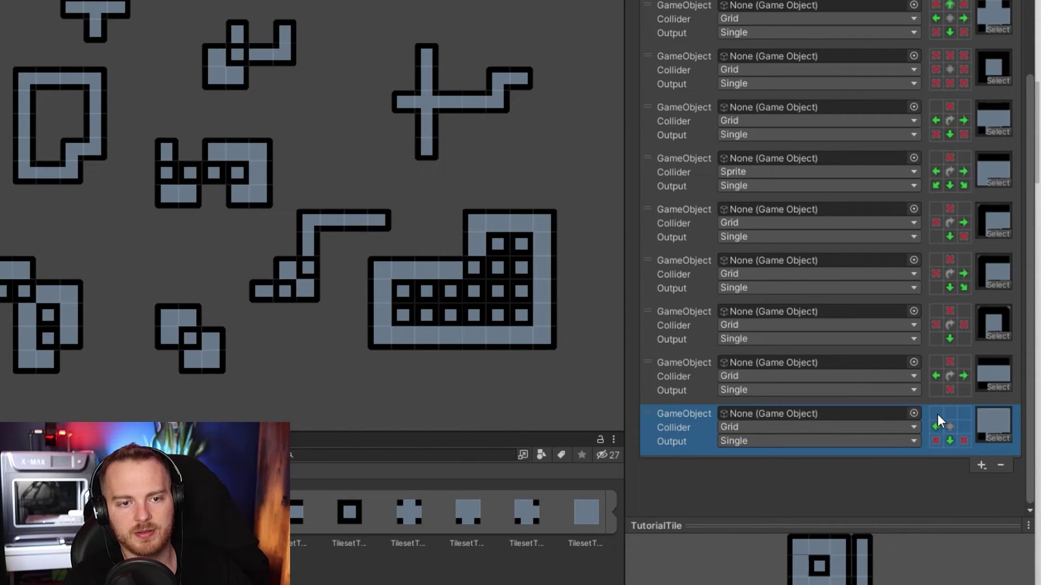
click(965, 426)
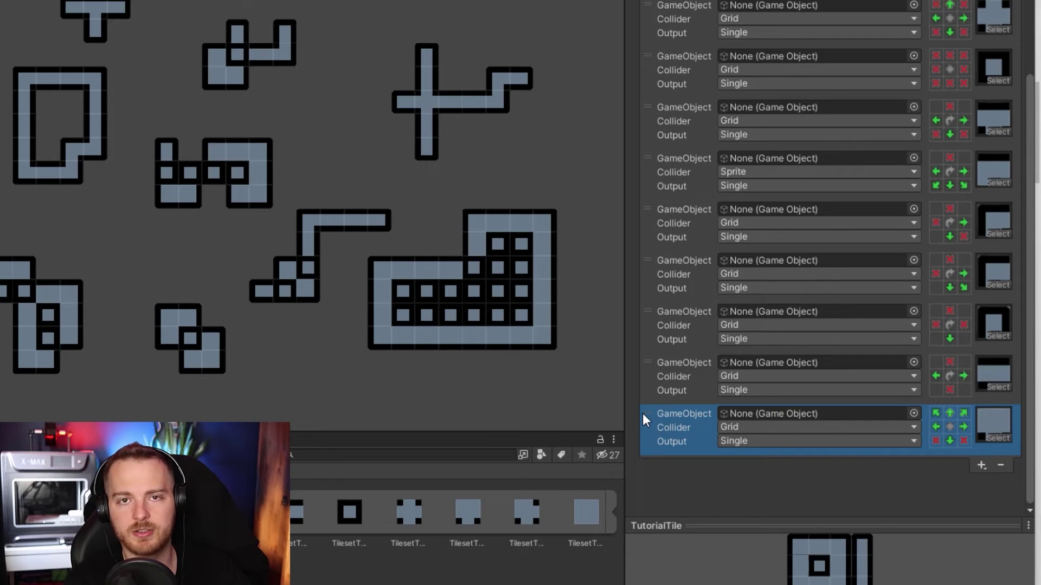
drag(642, 413, 674, 10)
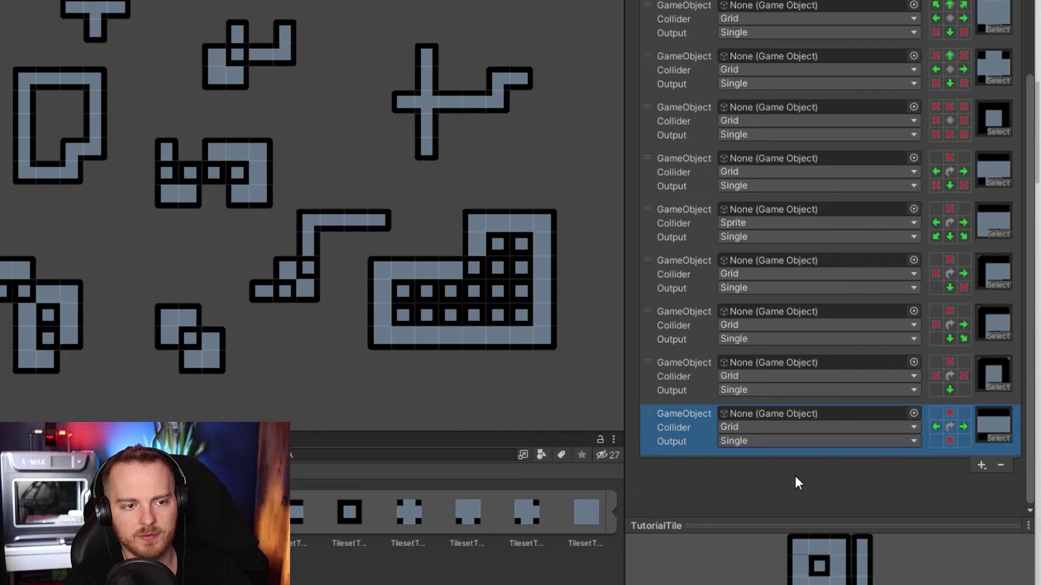
Add a tenth tiling rule and assign it the edgeless sprite with black upper-right and two black lower corners.
click(980, 467)
click(970, 483)
scroll(895, 455, down, 2)
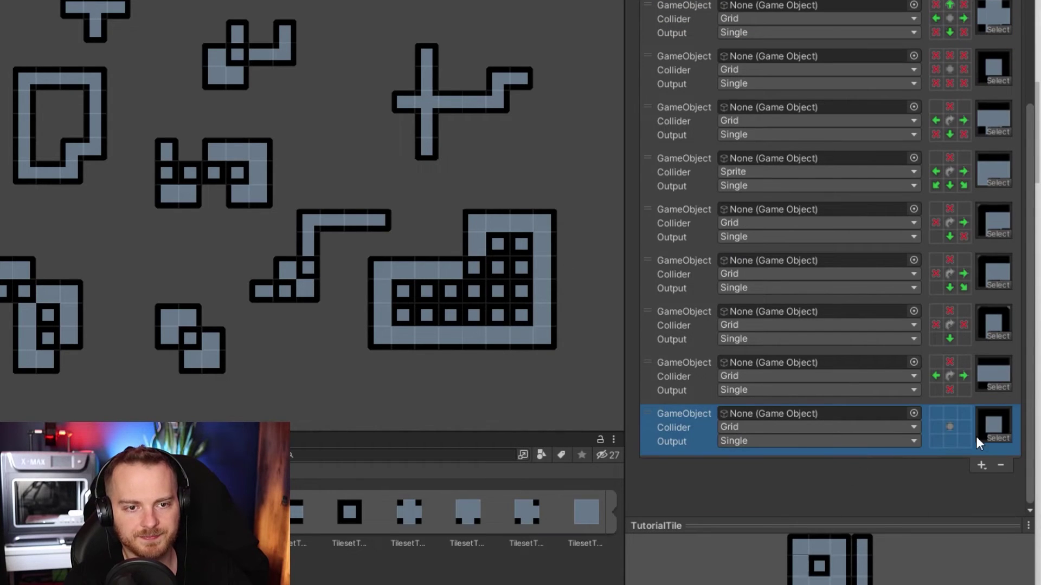
click(994, 439)
double_click(690, 512)
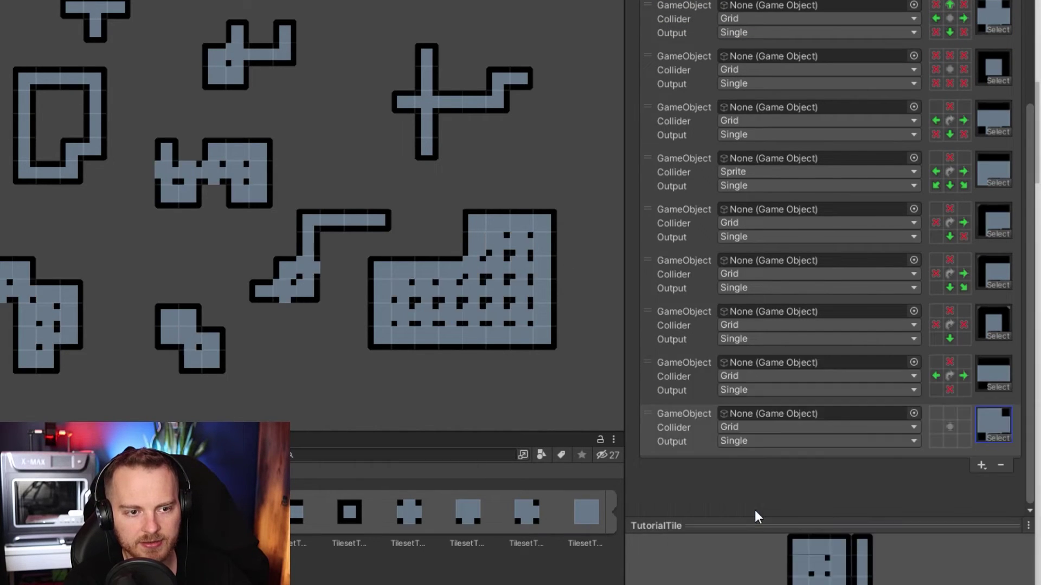
Set the first rule, which excludes only the two lower corners, to the rotated matching mode.
scroll(817, 338, up, 3)
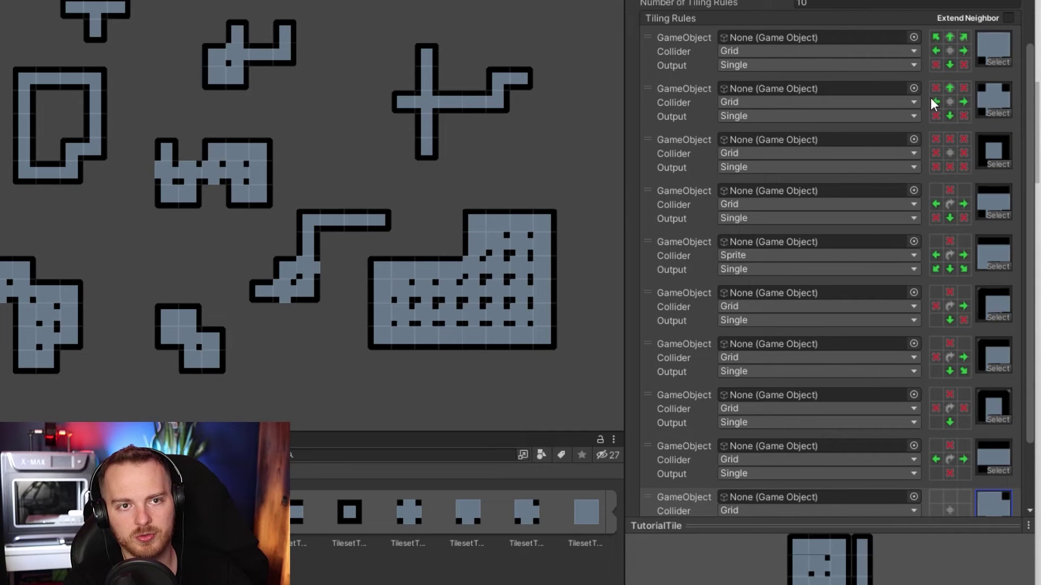
click(951, 54)
scroll(919, 144, down, 3)
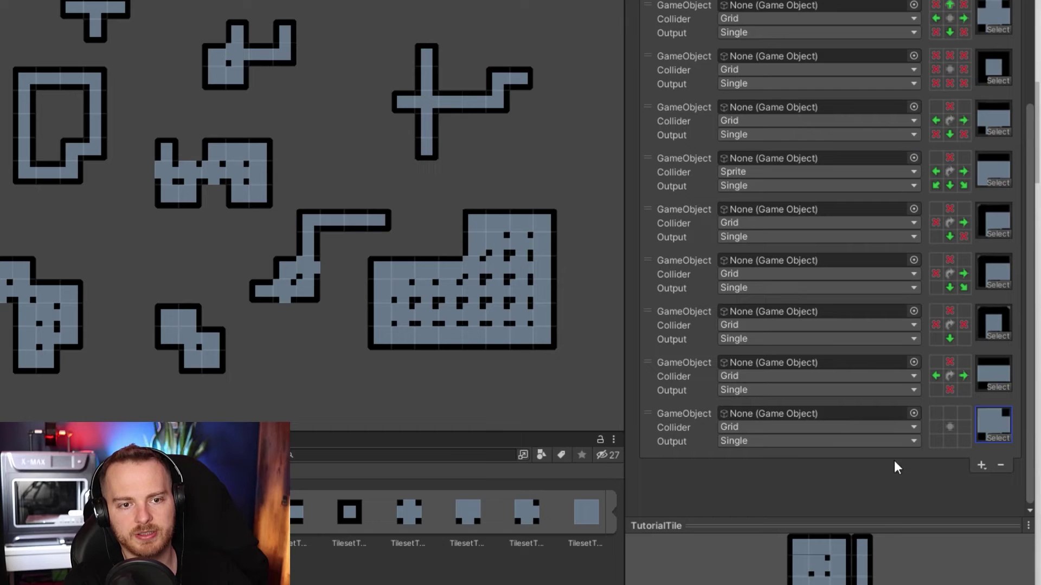
Make the last rule rotated, excluding the upper-right and both lower corners and requiring the other five neighbours, and move it to the top.
click(994, 438)
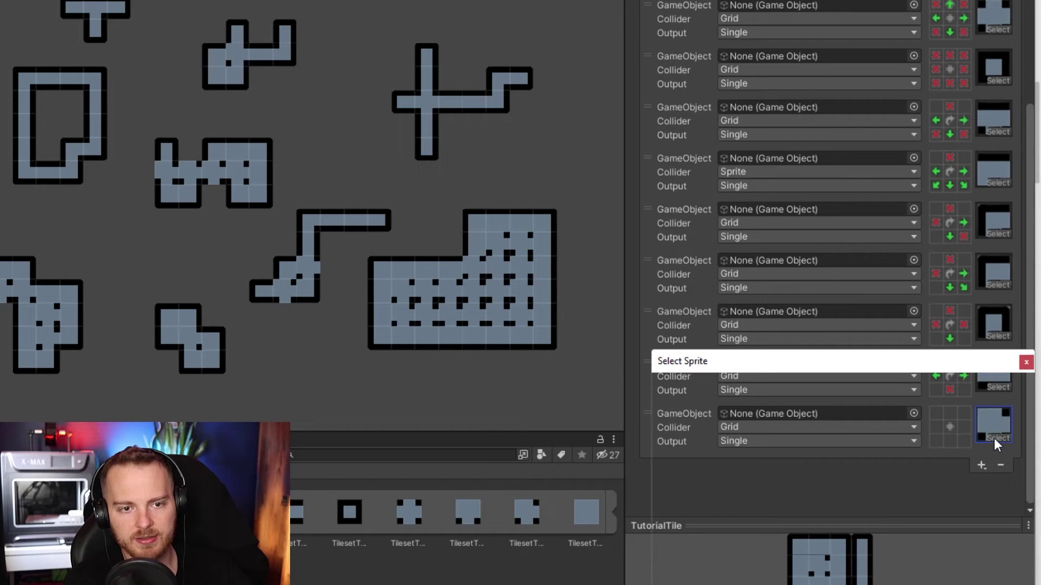
click(1024, 362)
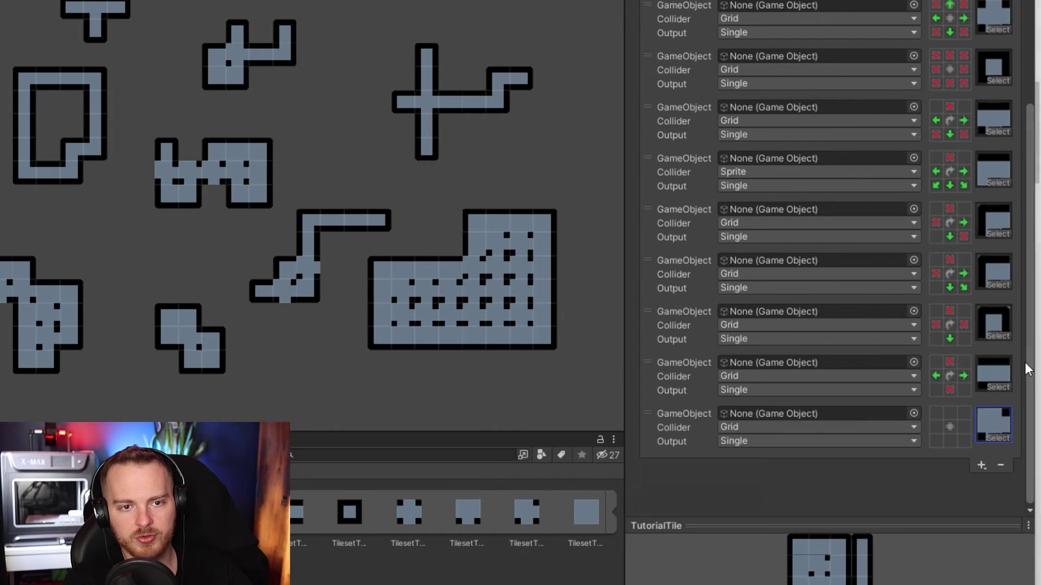
click(950, 428)
click(964, 413)
click(963, 441)
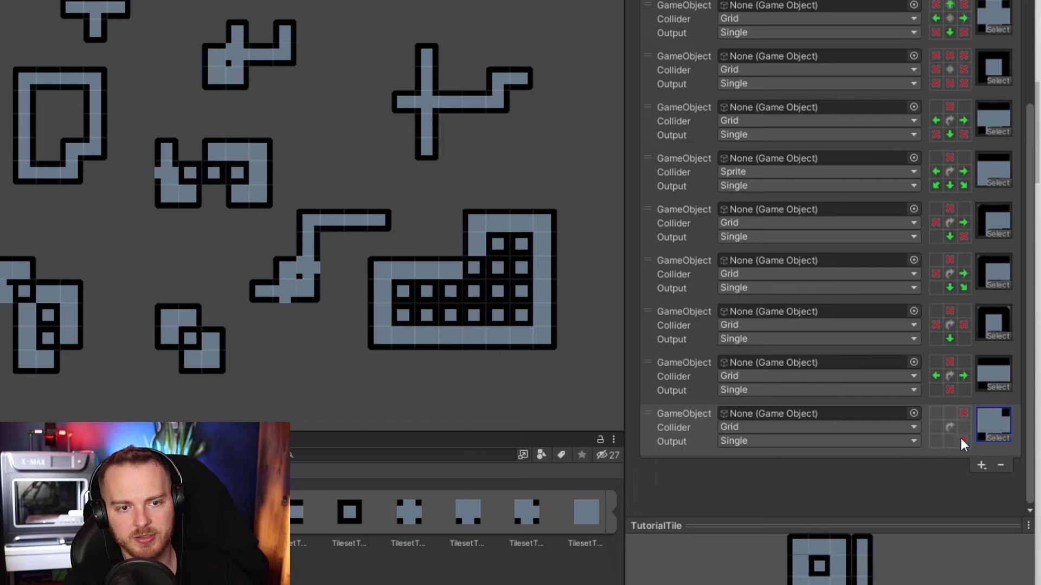
click(935, 441)
click(950, 441)
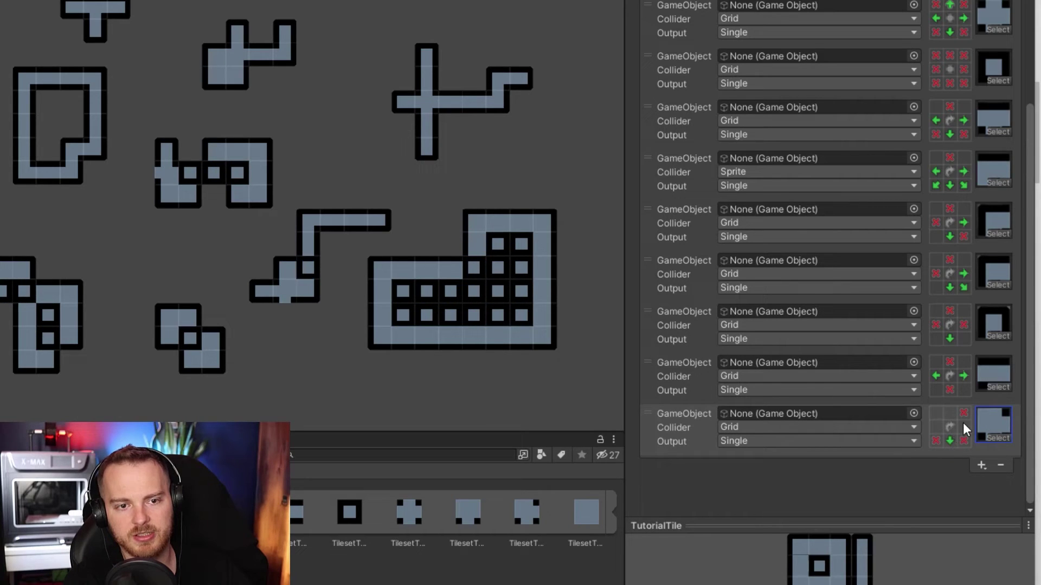
click(963, 427)
click(950, 413)
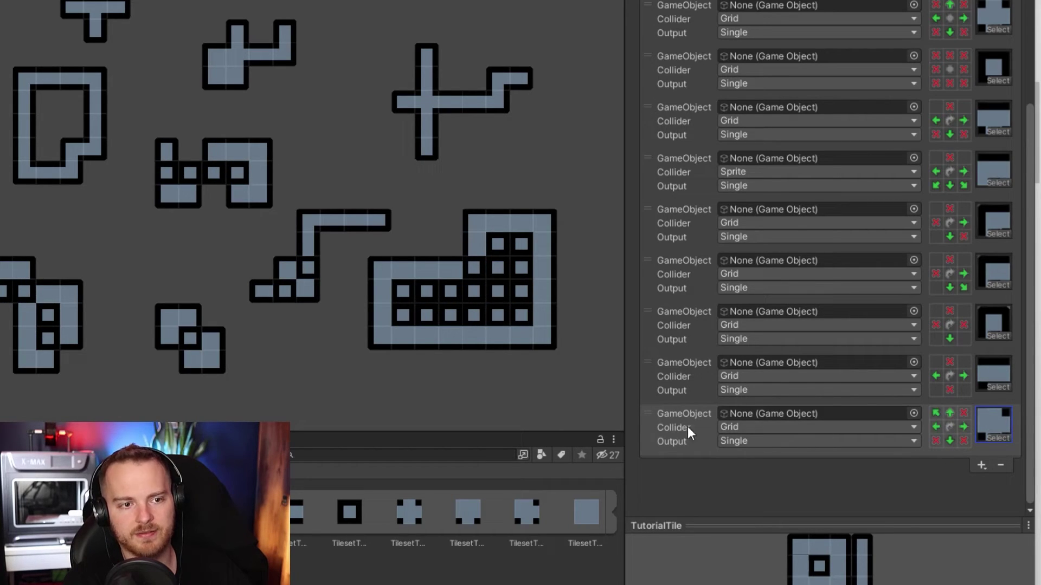
drag(687, 427, 661, 8)
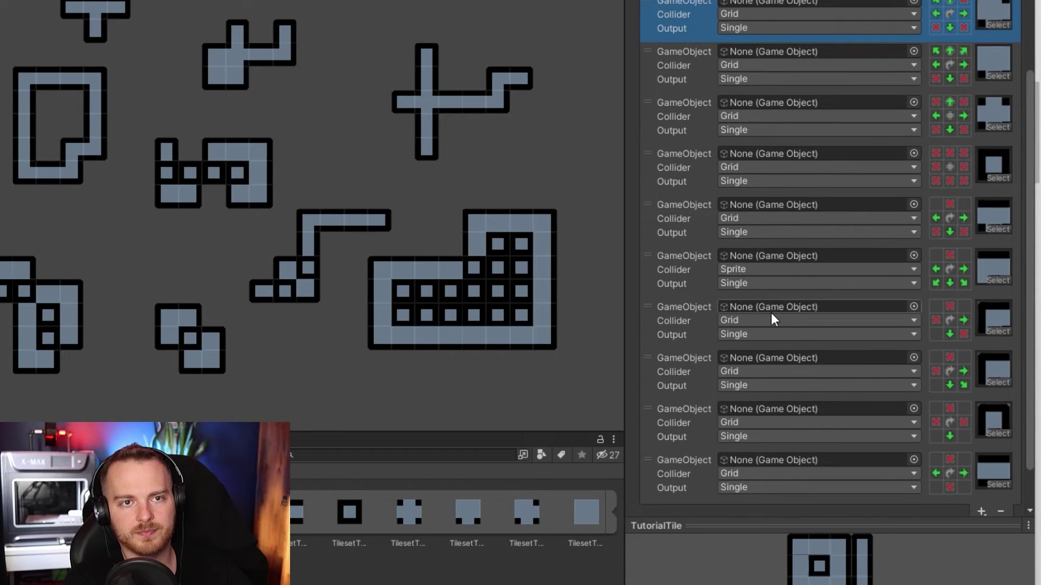
Add an eleventh tiling rule and assign it the plain filled sprite with no edges or black corners.
scroll(772, 317, down, 2)
click(934, 453)
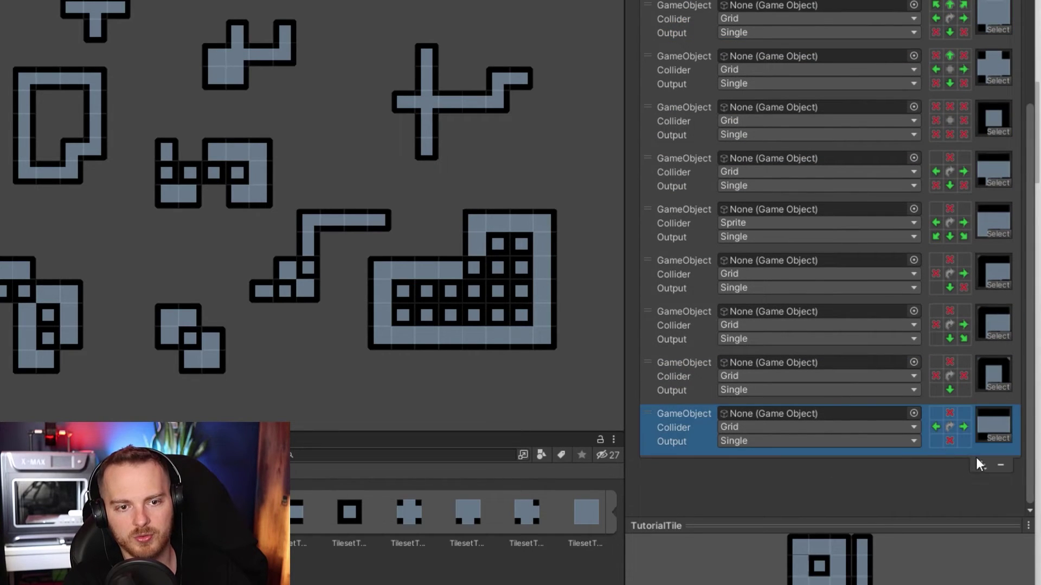
click(981, 465)
click(968, 480)
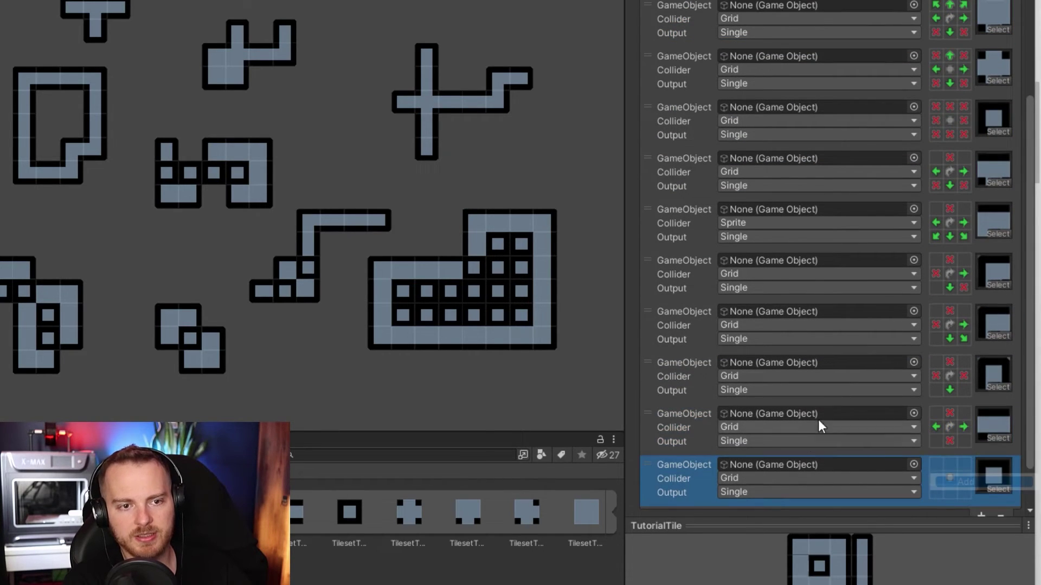
click(993, 483)
scroll(762, 449, down, 2)
double_click(762, 449)
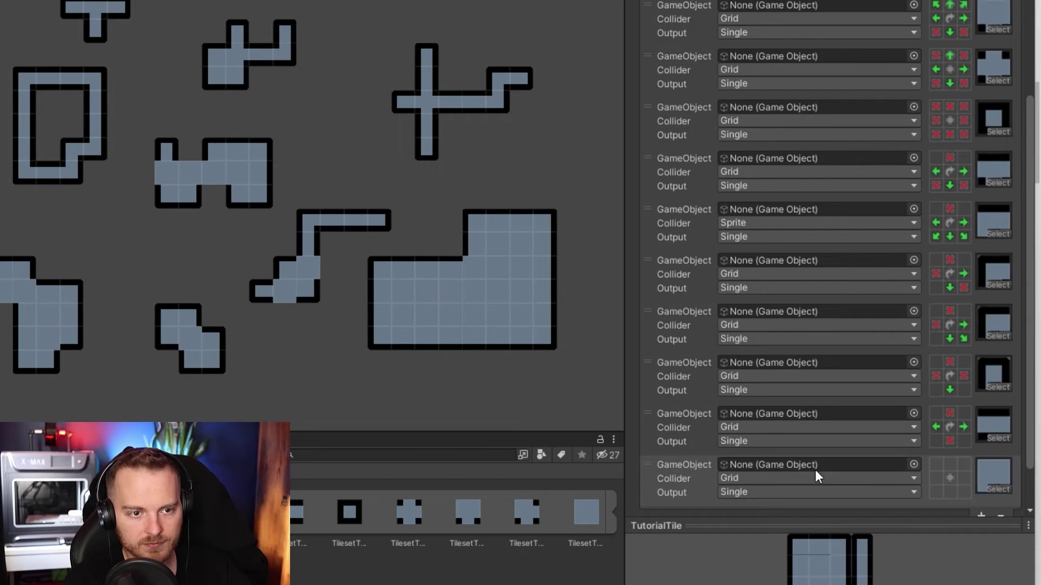
Require matching tiles at all eight neighbours of the plain-sprite rule, keep it unrotated, and move it to the top of the list.
click(949, 465)
click(936, 477)
click(949, 491)
click(954, 476)
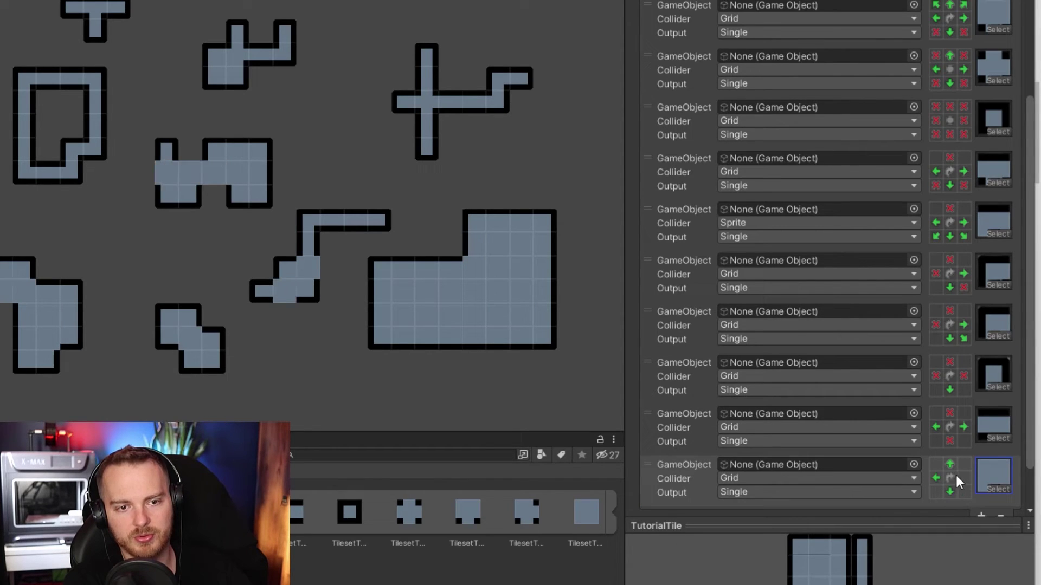
click(952, 479)
click(952, 481)
click(952, 481)
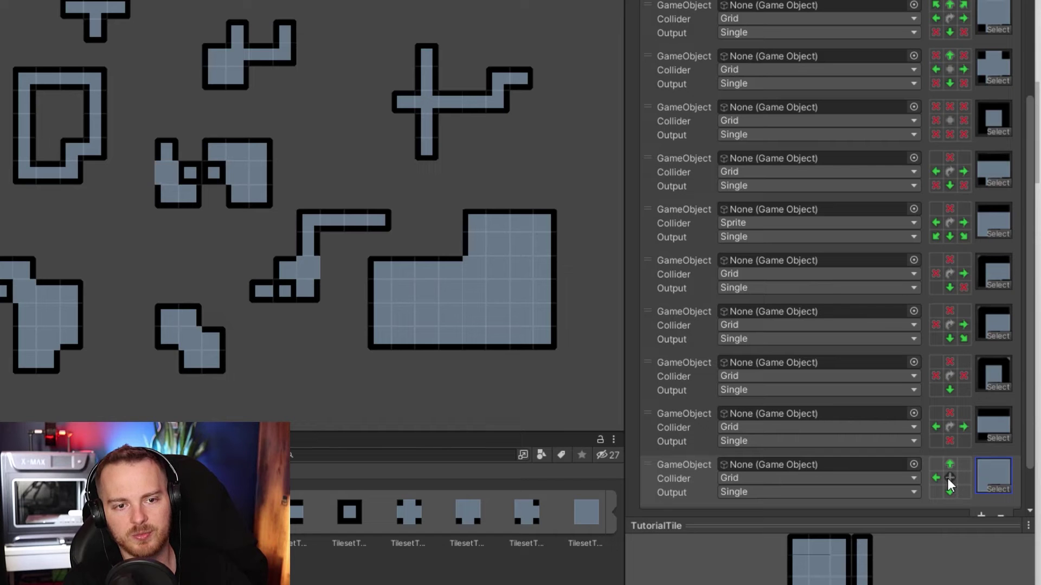
click(948, 478)
click(962, 464)
click(963, 478)
click(933, 464)
click(937, 489)
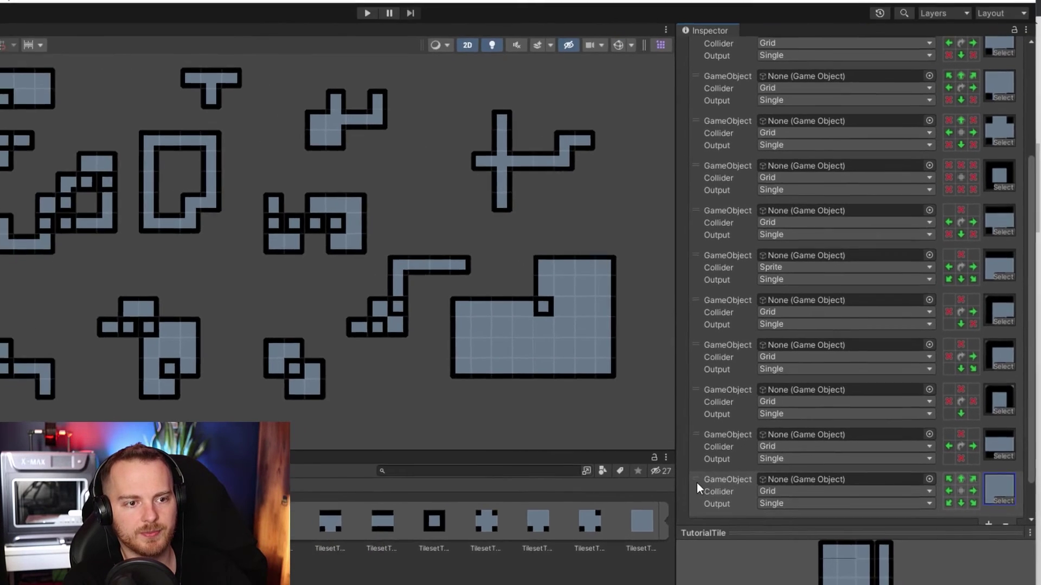
drag(650, 471, 654, 155)
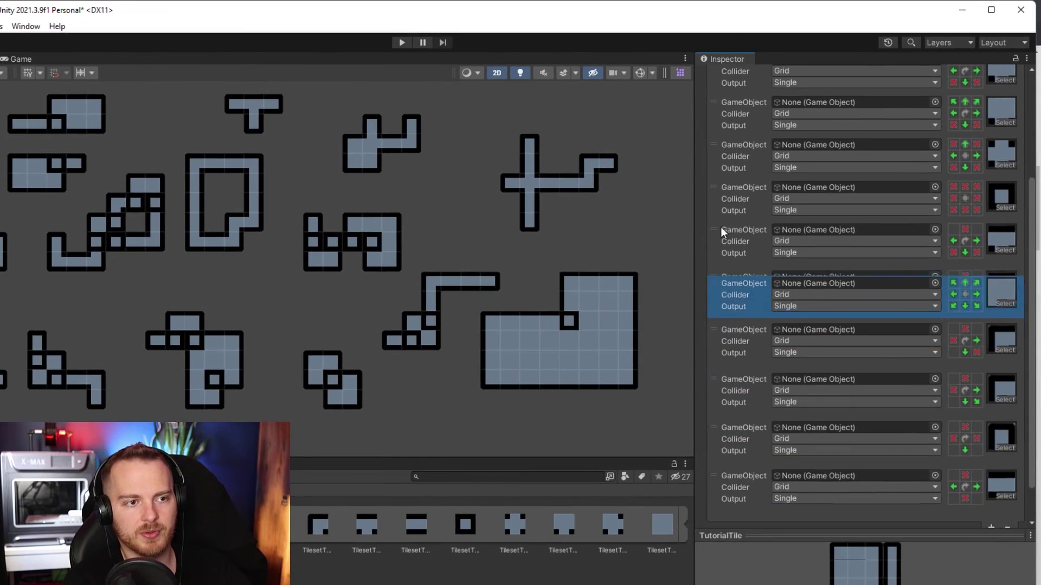
drag(722, 231, 723, 42)
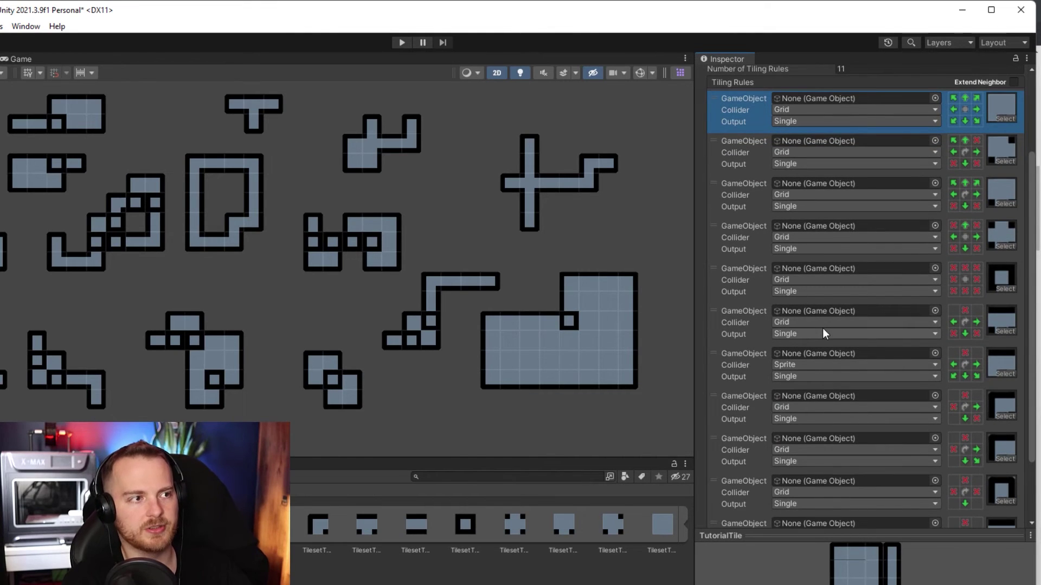
Add a twelfth tiling rule and assign it the edgeless sprite with only a black lower-right corner.
scroll(821, 327, down, 3)
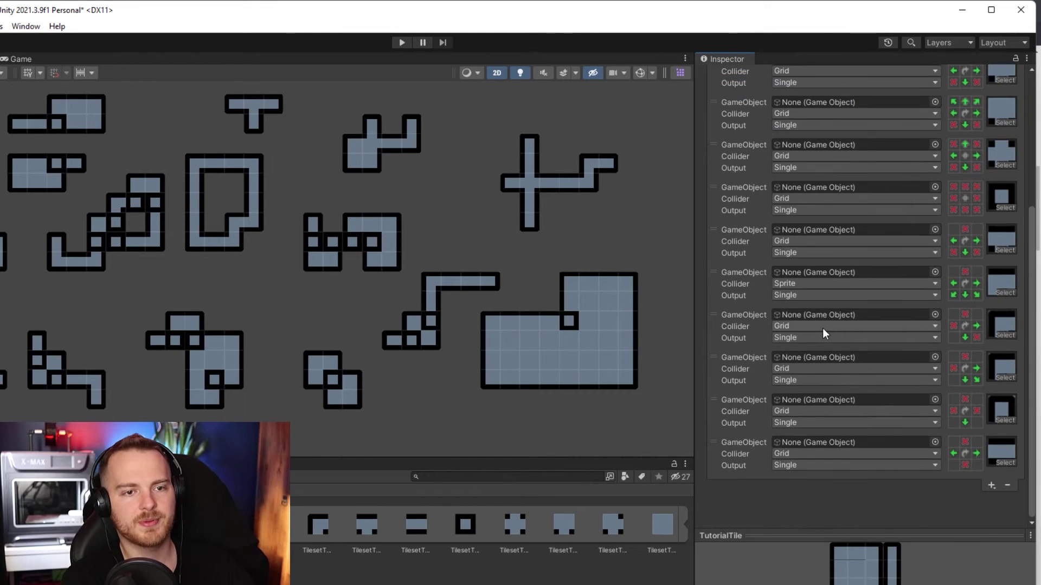
click(740, 464)
click(991, 485)
click(986, 500)
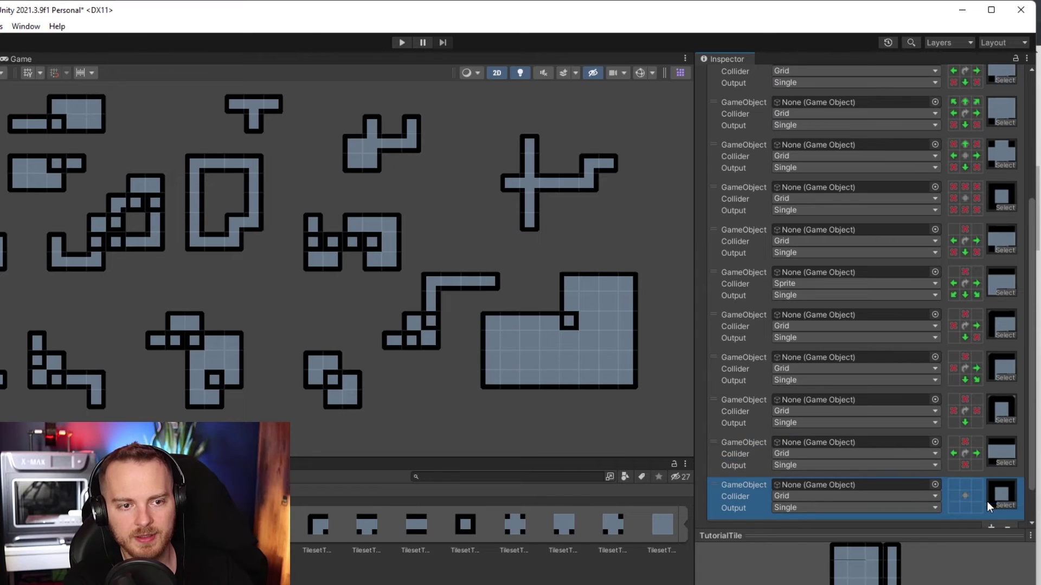
click(1000, 506)
double_click(903, 488)
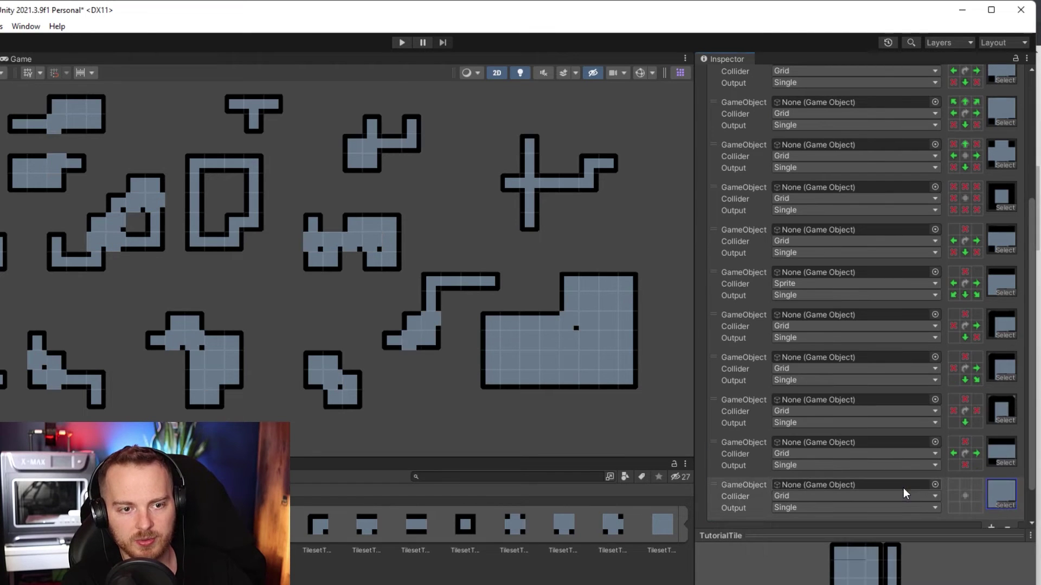
Make the last rule rotated, excluding the lower-right corner and requiring the other seven neighbours, and move it up the list.
right_click(977, 507)
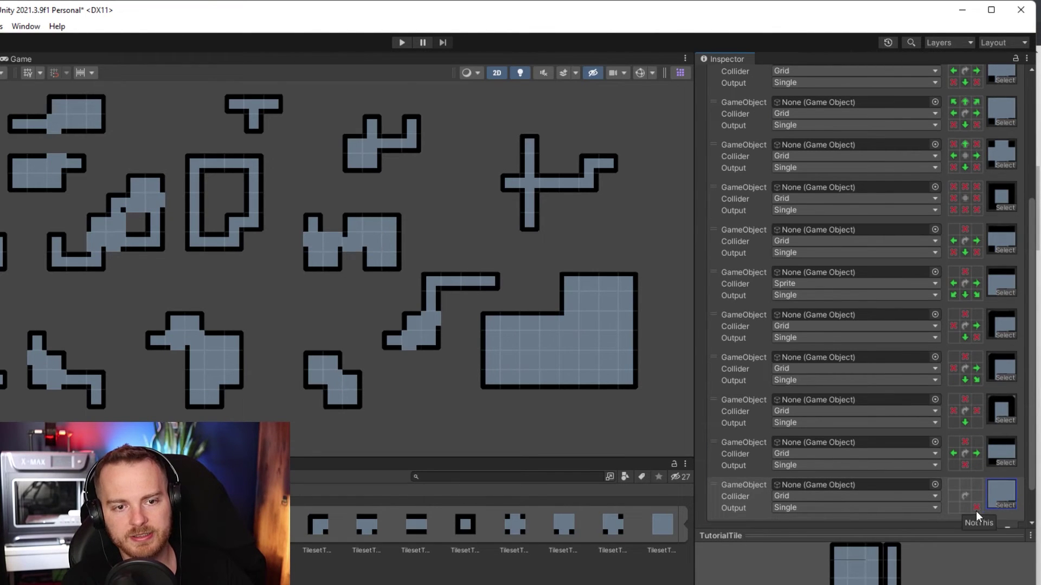
click(964, 508)
click(953, 508)
click(953, 496)
click(953, 485)
click(965, 485)
click(976, 484)
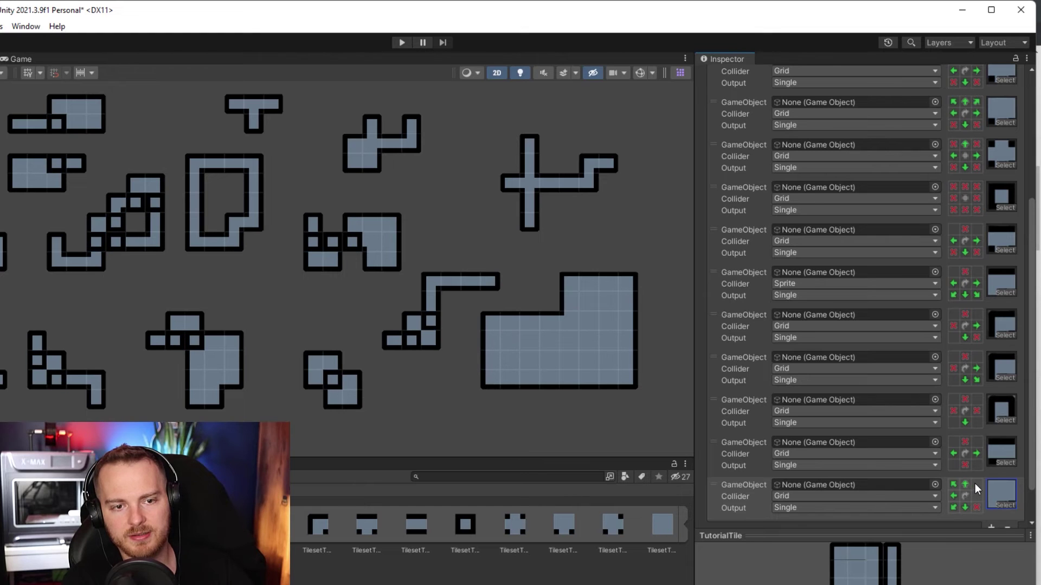
click(976, 495)
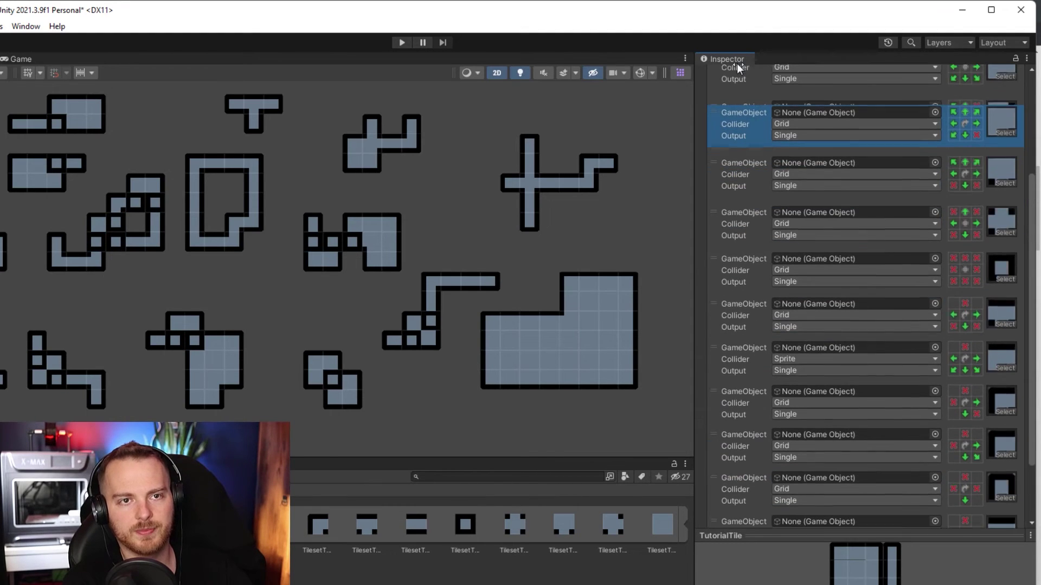
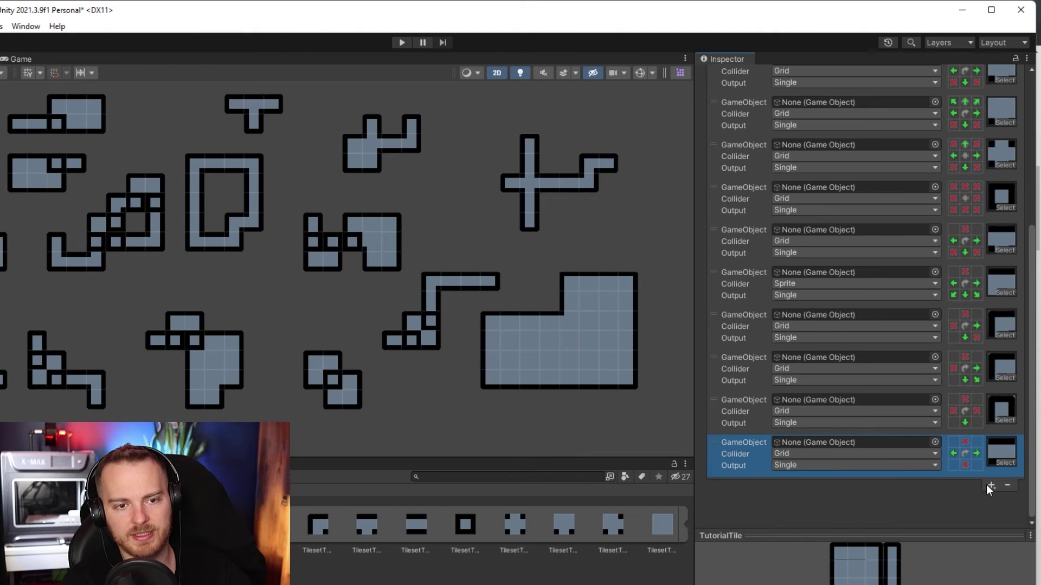
Add a thirteenth tiling rule and assign it the sprite with a top edge and one black lower-right corner.
click(990, 486)
click(970, 496)
click(1002, 501)
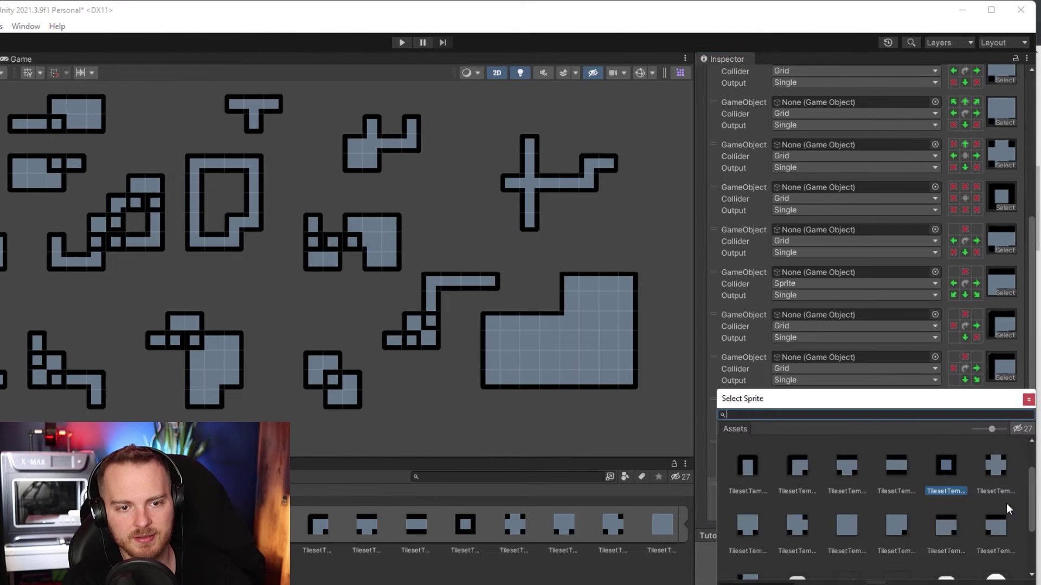
scroll(958, 486, down, 1)
click(951, 490)
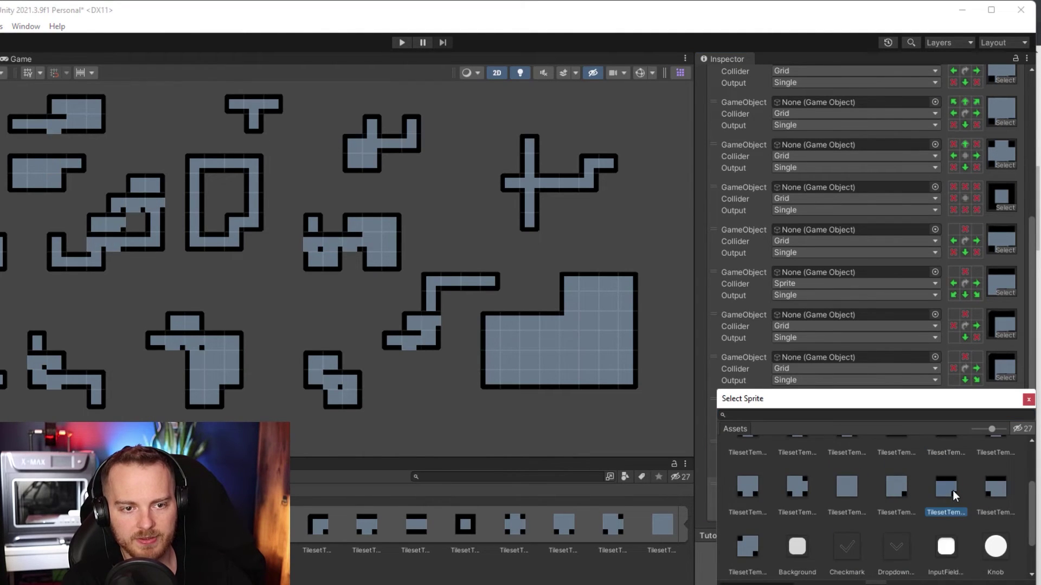
double_click(943, 482)
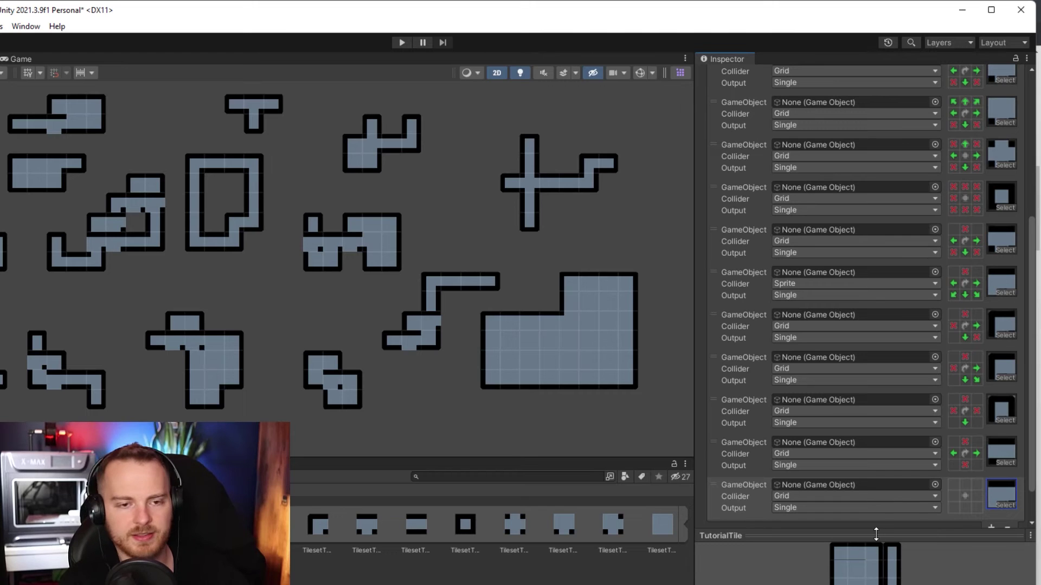
scroll(882, 488, down, 2)
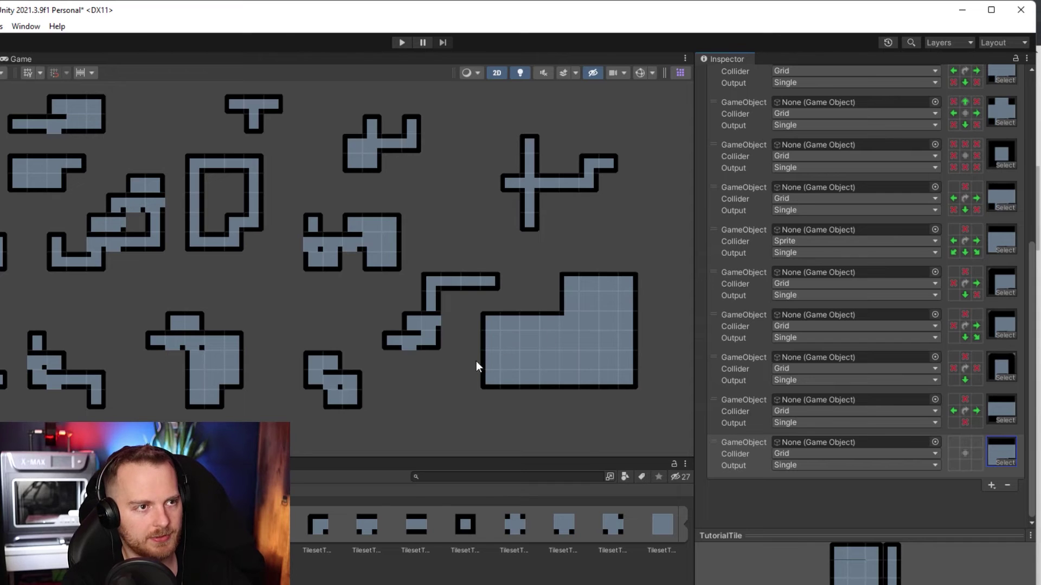
middle_drag(476, 365, 604, 376)
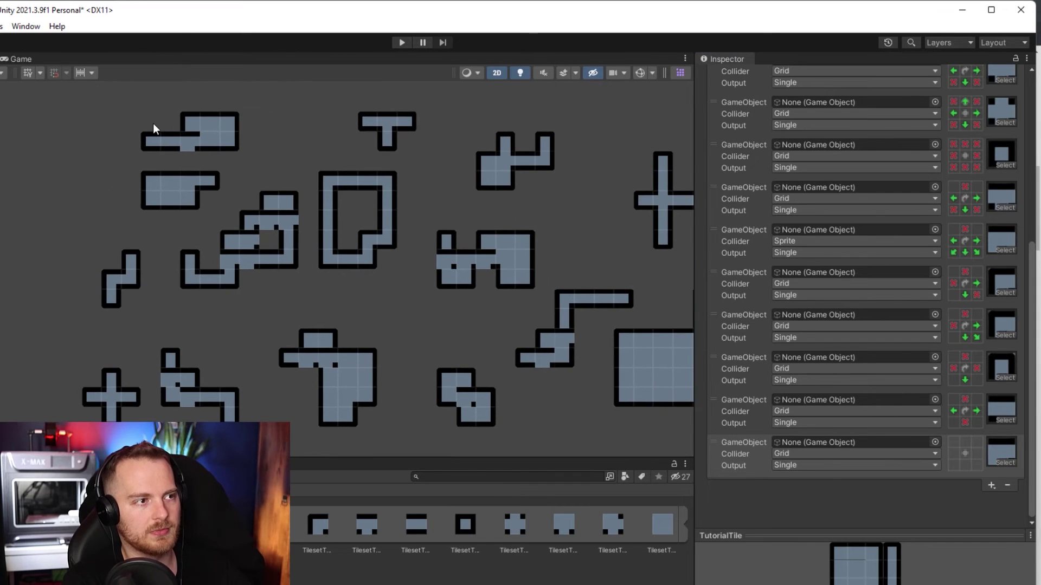
Paint two mirrored five-tile test shapes with the rule tile below the existing shapes, each a three-tile row above a two-tile row.
middle_drag(152, 123, 116, 98)
middle_drag(116, 156, 90, 111)
middle_drag(372, 363, 289, 275)
click(677, 73)
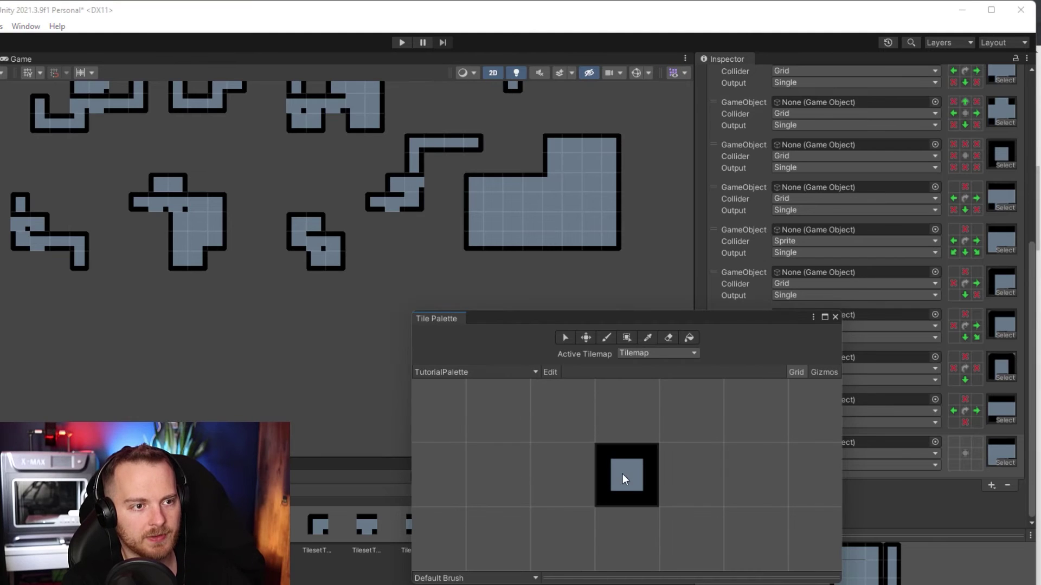
click(626, 474)
mouse_move(174, 337)
mouse_down()
mouse_move(200, 329)
mouse_move(217, 317)
mouse_move(292, 319)
mouse_move(282, 341)
mouse_up()
click(216, 322)
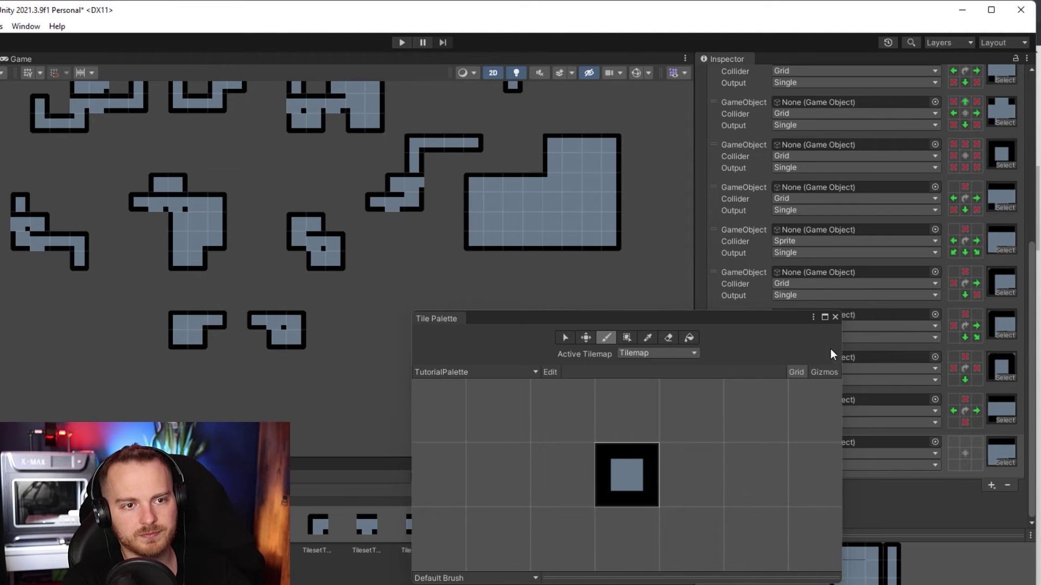
click(834, 317)
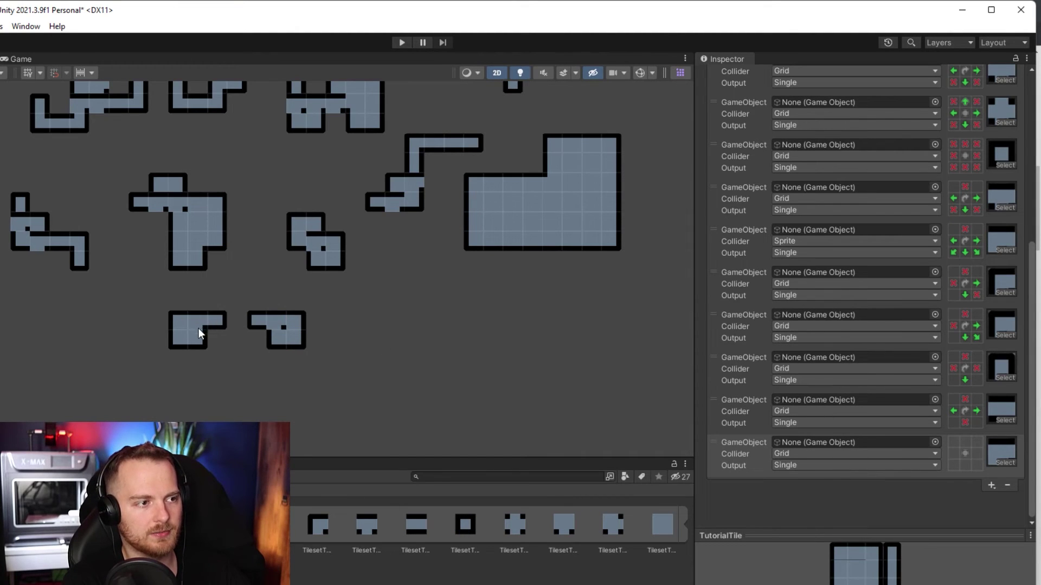
Make the last rule rotated, requiring the left, right, lower and lower-left neighbours and excluding the upper and lower-right ones.
scroll(198, 332, up, 5)
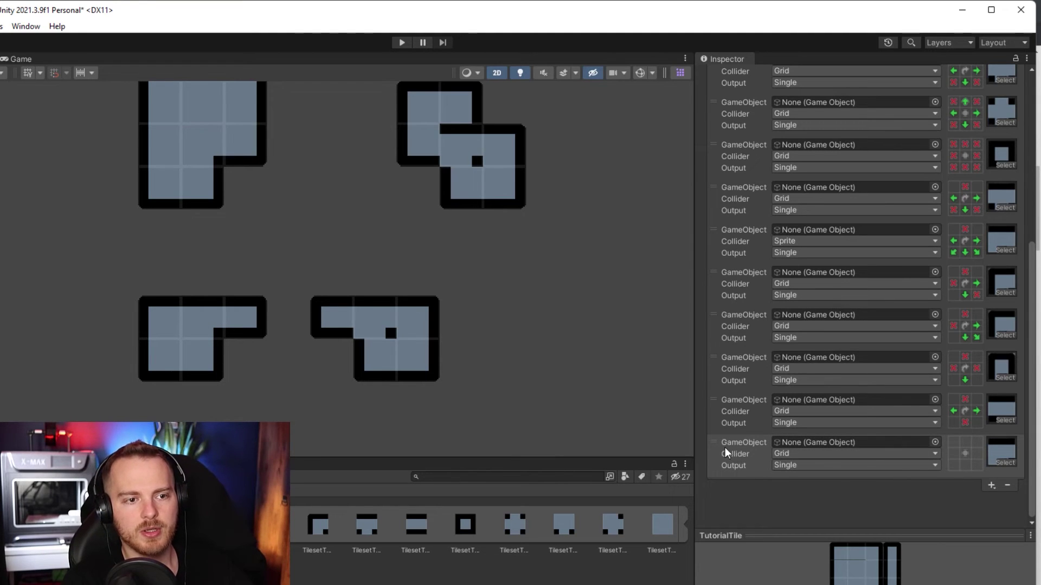
click(1004, 464)
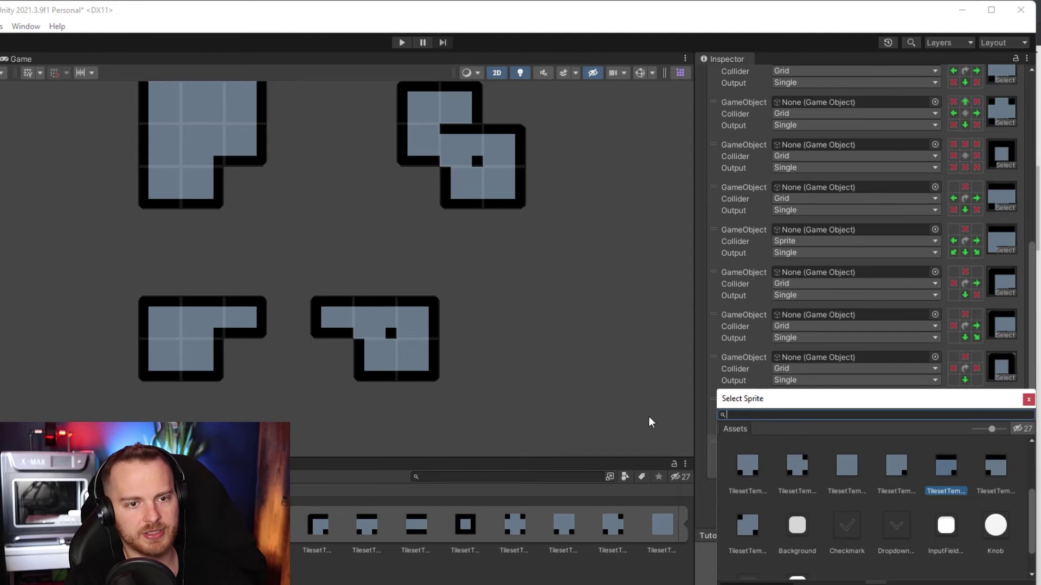
click(1028, 399)
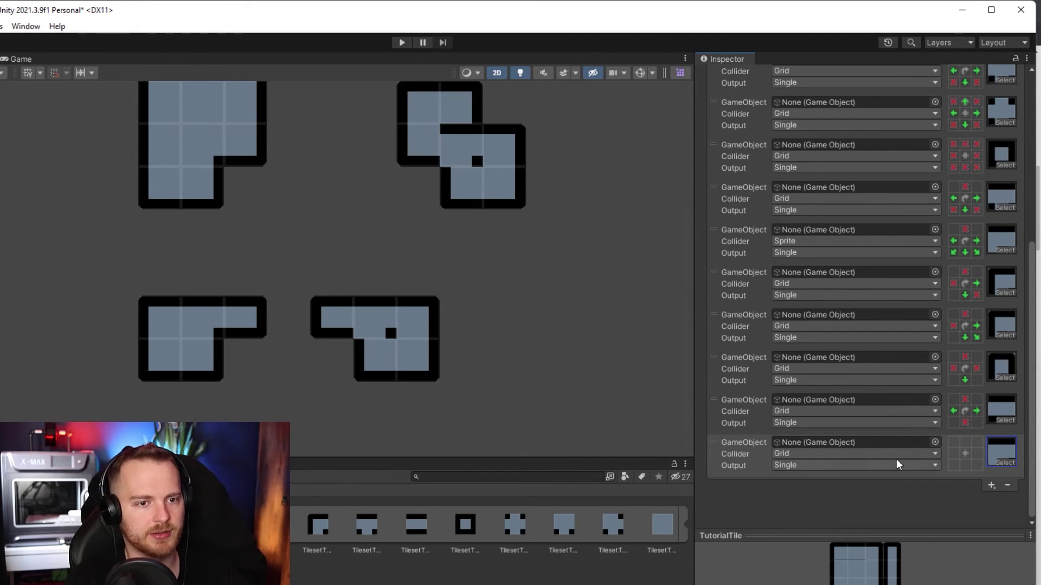
click(977, 453)
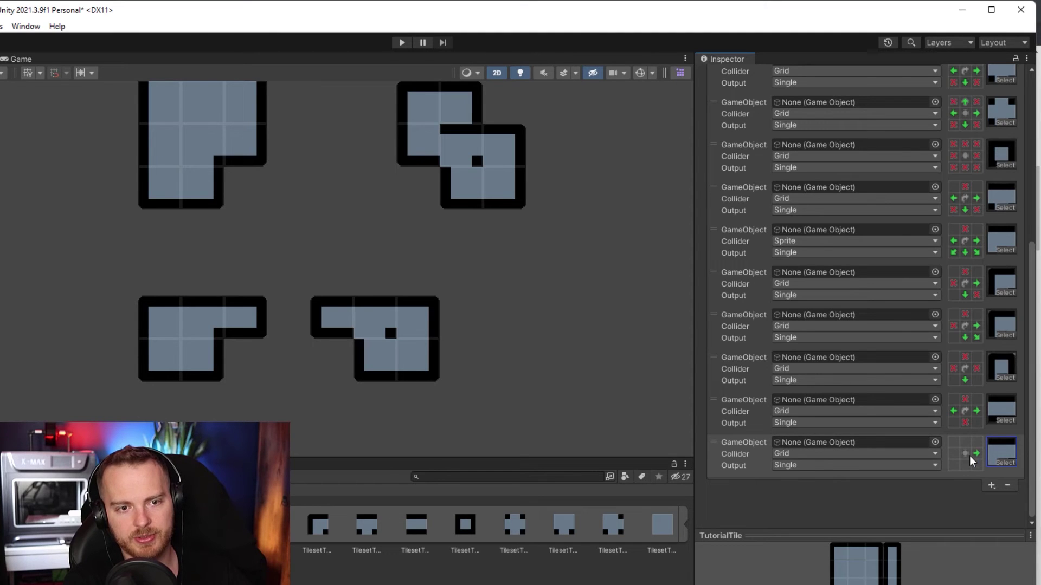
click(965, 465)
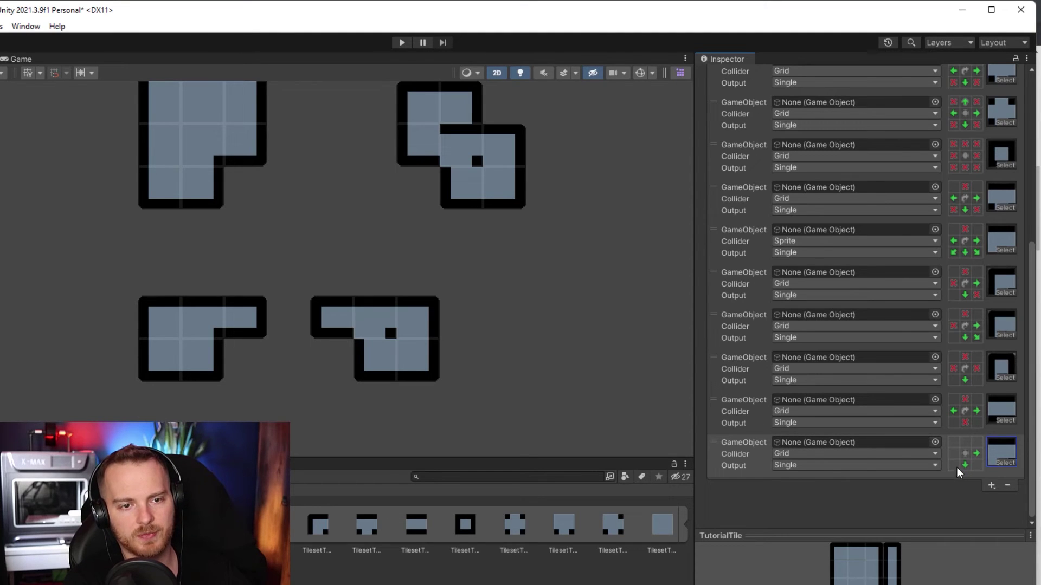
click(953, 465)
click(978, 460)
click(978, 464)
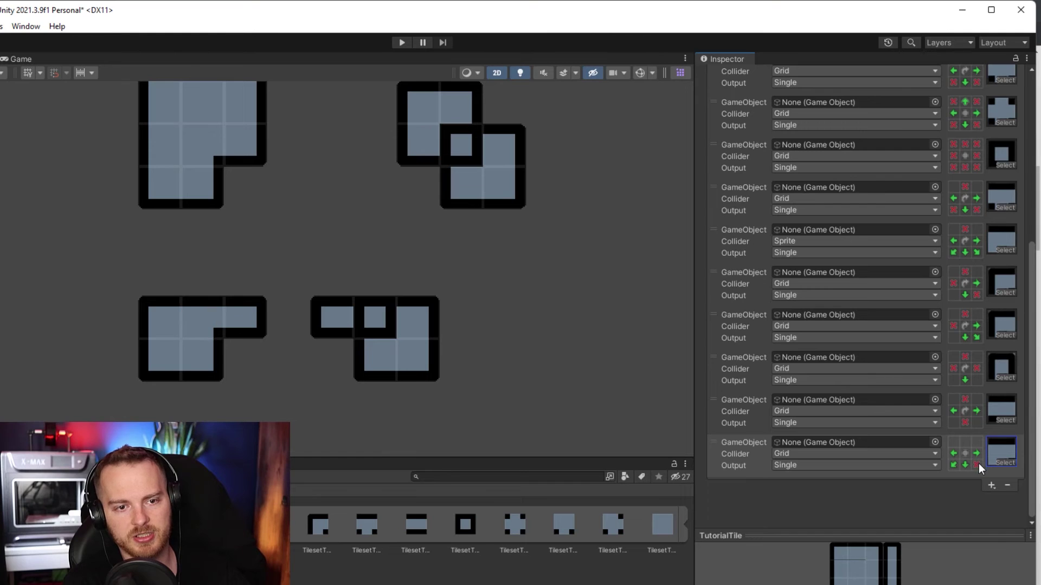
click(965, 442)
click(964, 442)
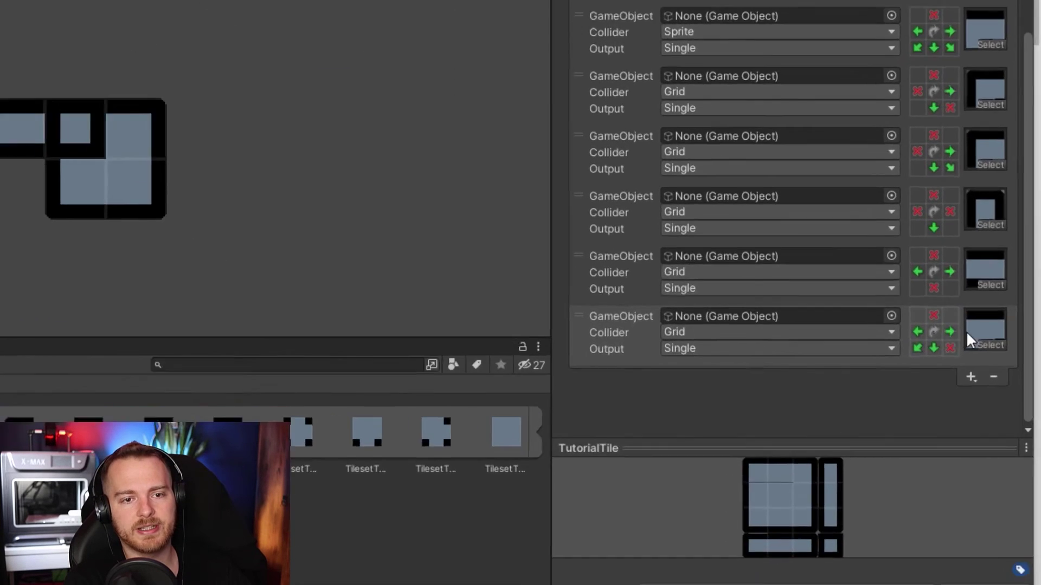
click(1000, 454)
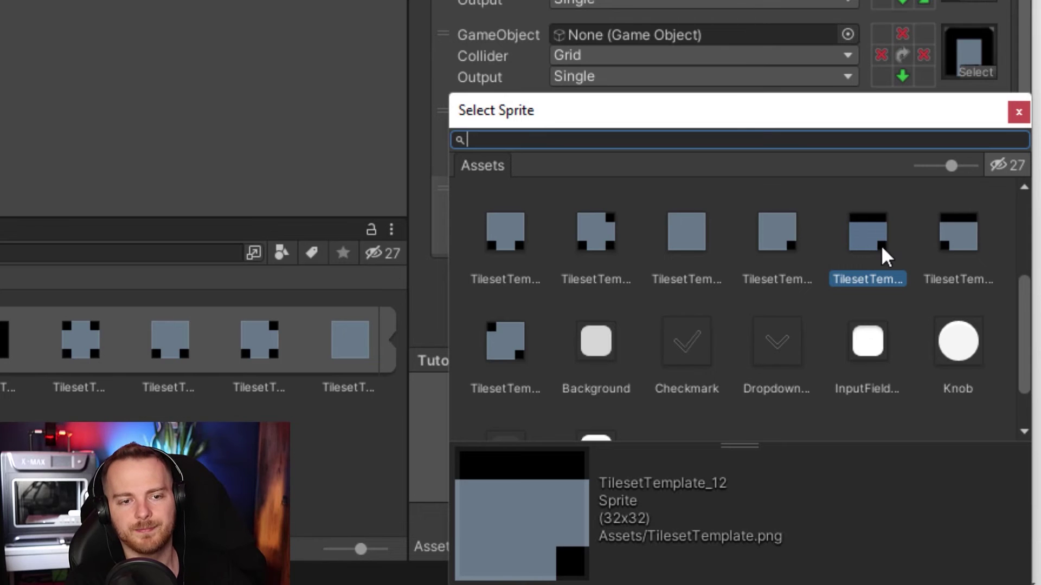
click(1017, 114)
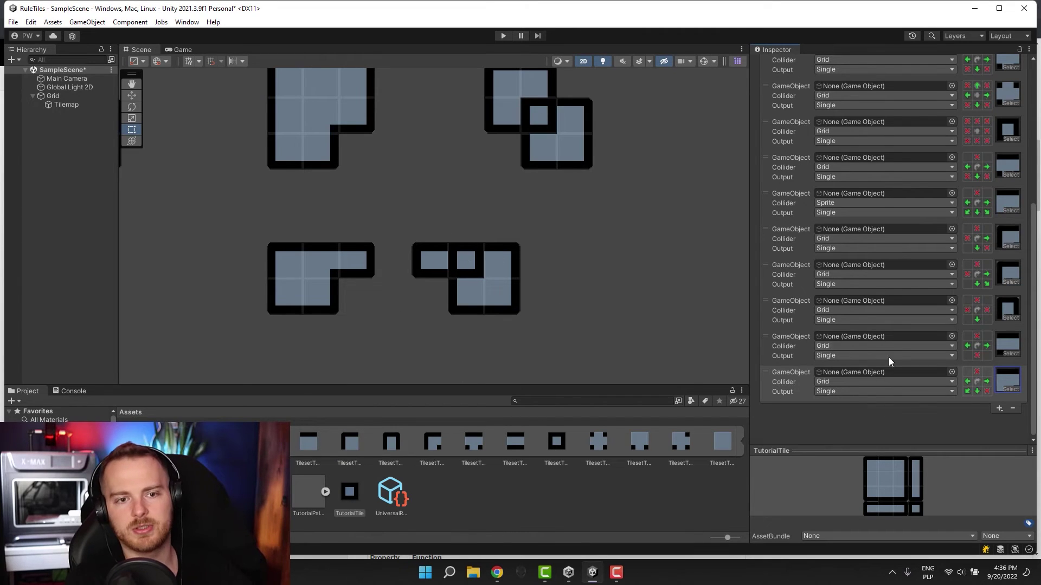
Duplicate the last rule, swap its two lower corner conditions, and assign the sprite with a top edge and black lower-left corner.
click(902, 401)
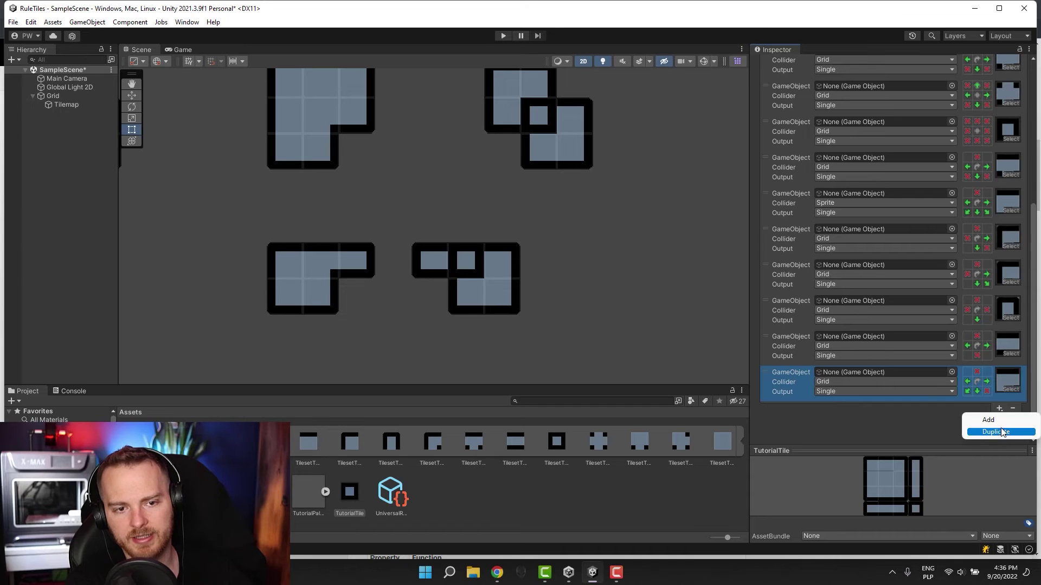
click(999, 409)
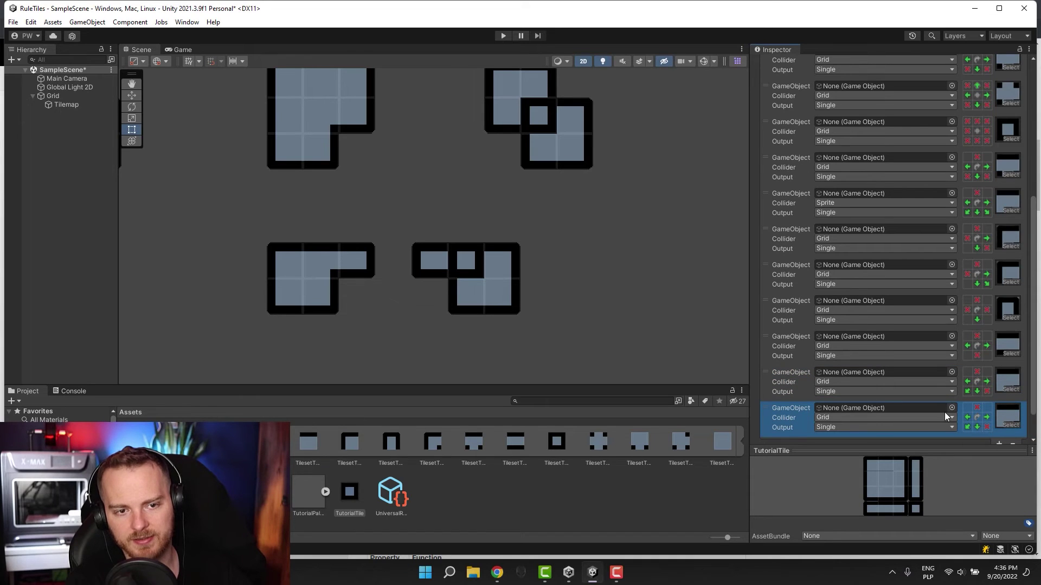
click(985, 427)
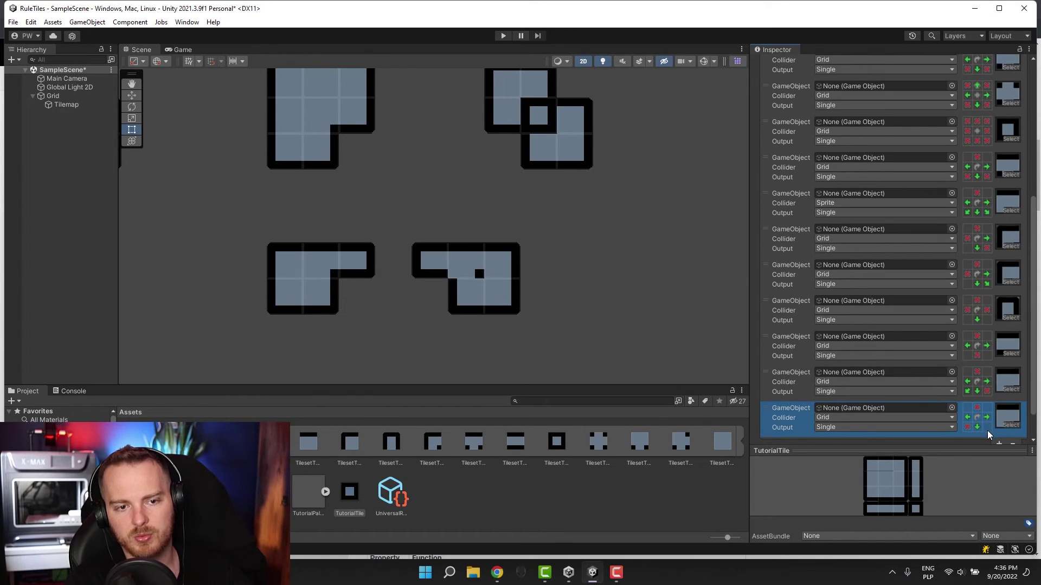
click(1008, 423)
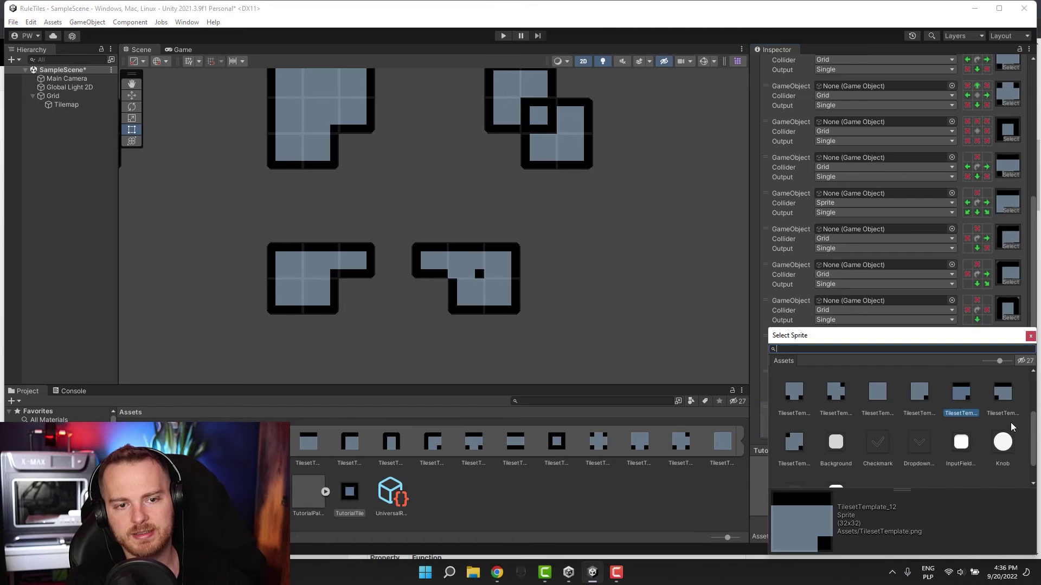
double_click(999, 389)
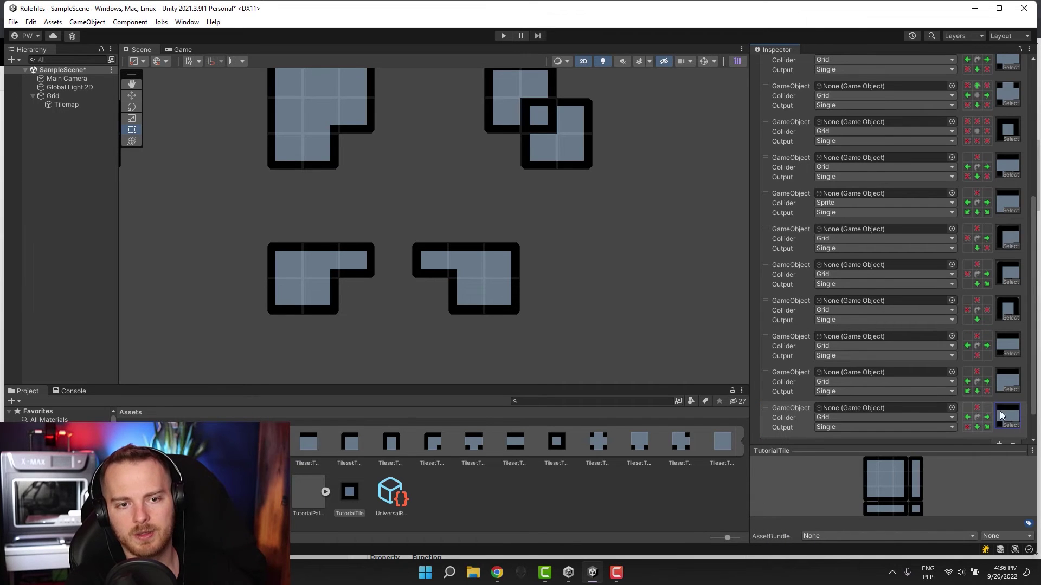
Add a fifteenth tiling rule and assign it the edgeless sprite with black upper-left and lower-right corners.
scroll(475, 290, down, 4)
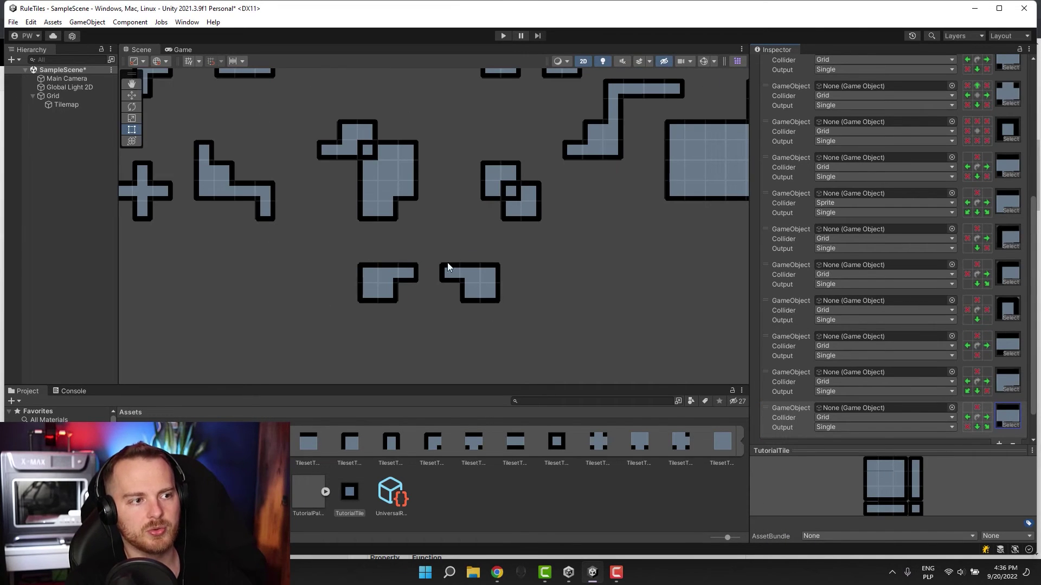
scroll(341, 317, down, 3)
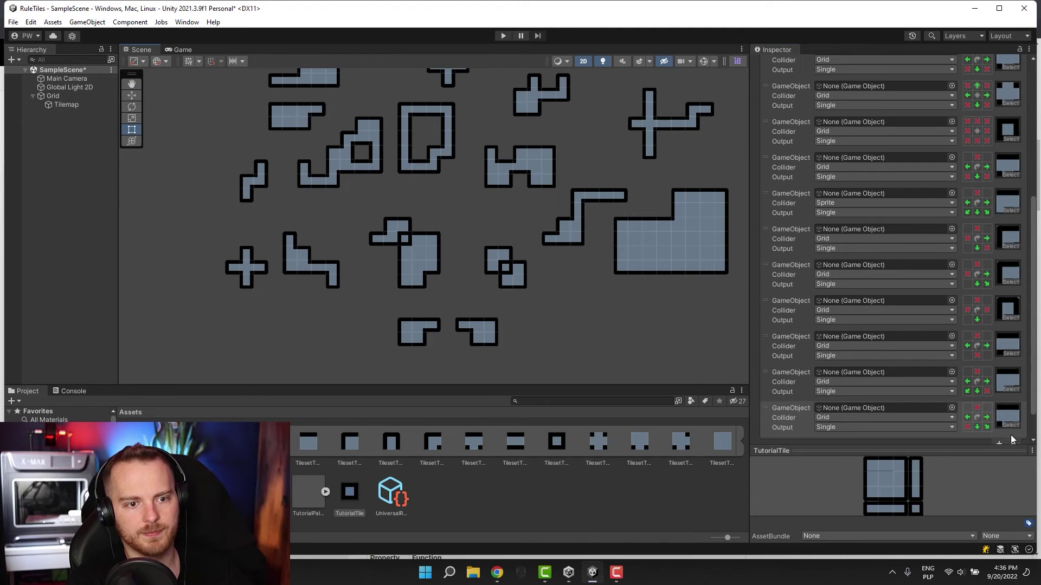
scroll(962, 424, down, 2)
click(999, 408)
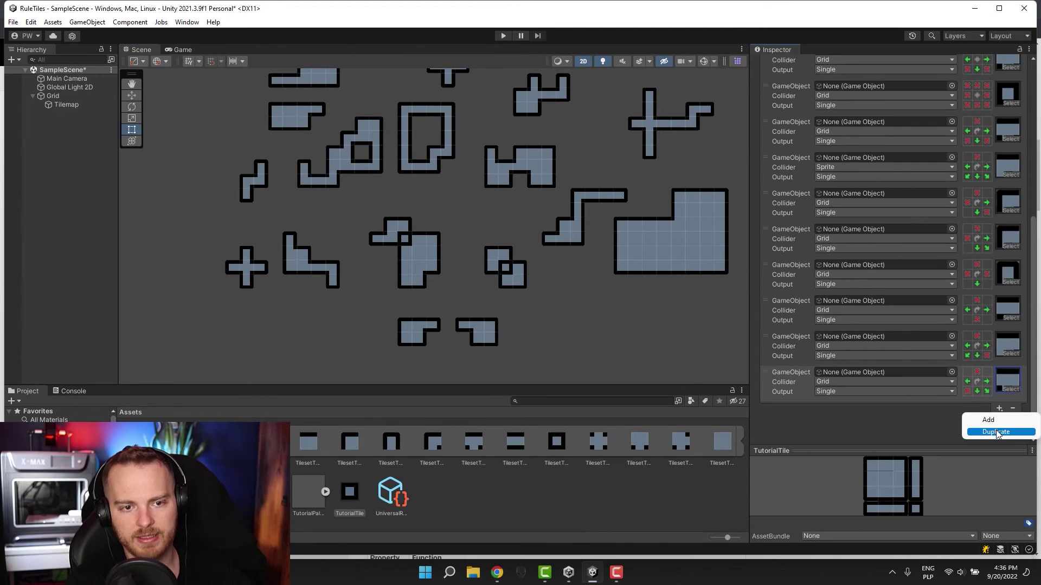
click(998, 421)
click(1001, 426)
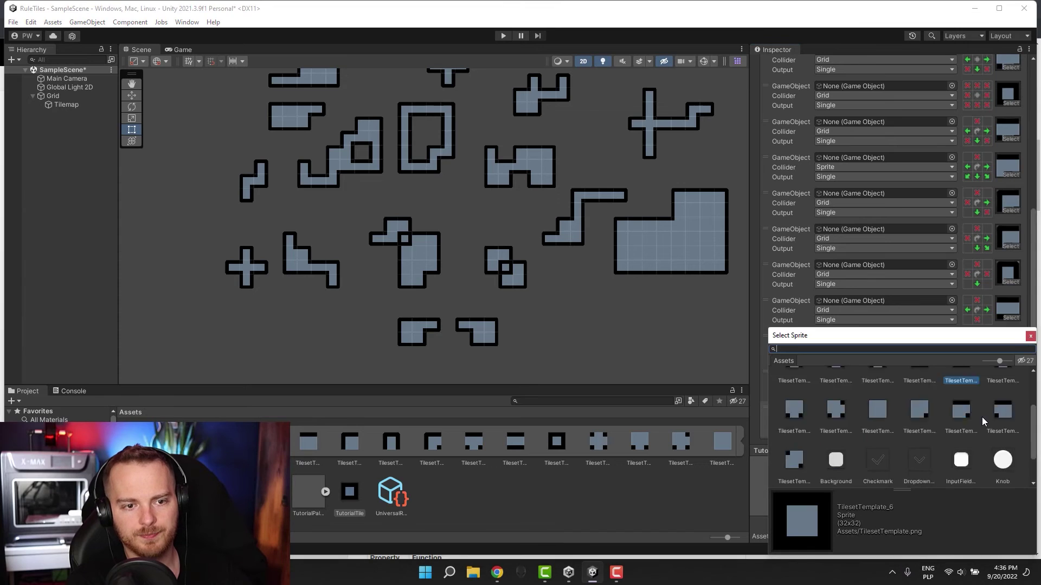
double_click(800, 473)
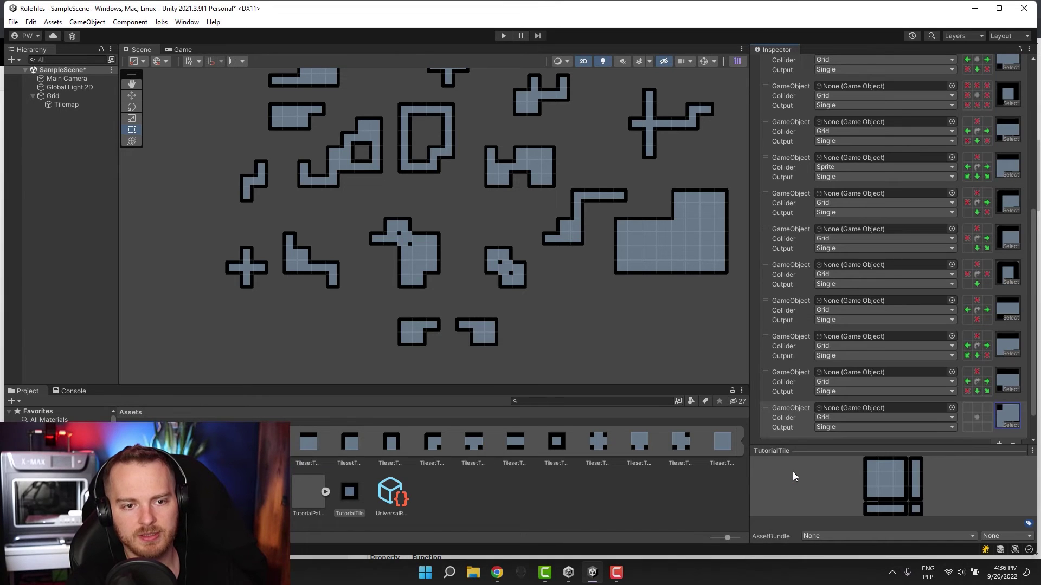
Make the last rule rotated, excluding the upper-left and lower-right corners and requiring the other six neighbours, and move it up the list.
right_click(967, 407)
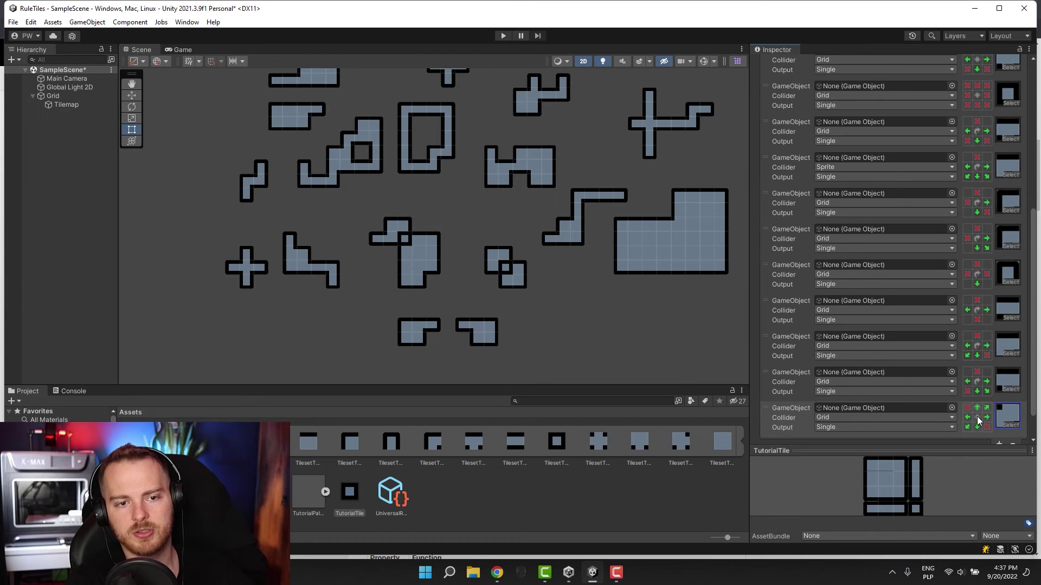
middle_drag(435, 234, 425, 243)
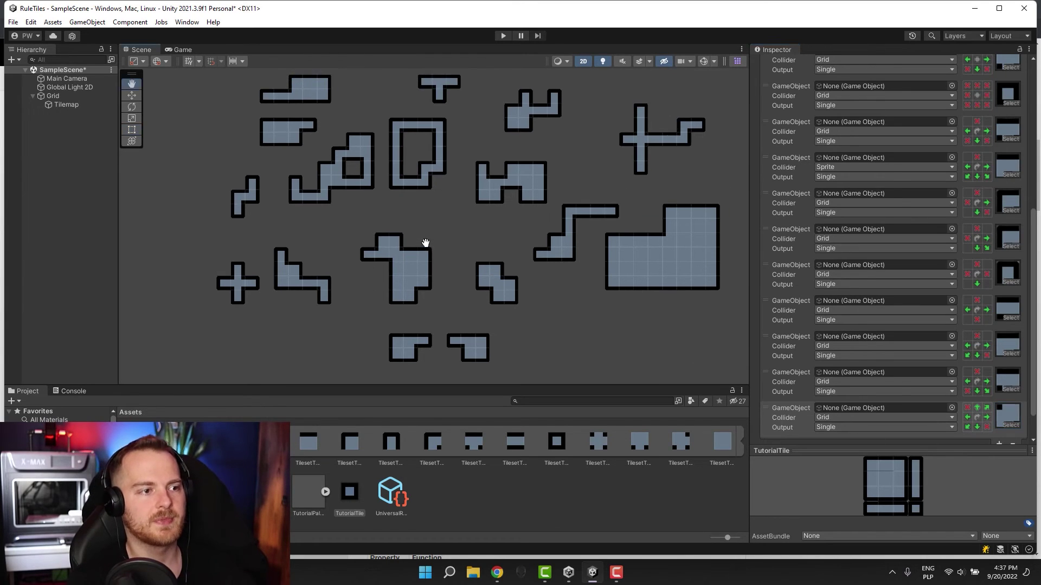
scroll(425, 243, down, 1)
drag(770, 409, 781, 54)
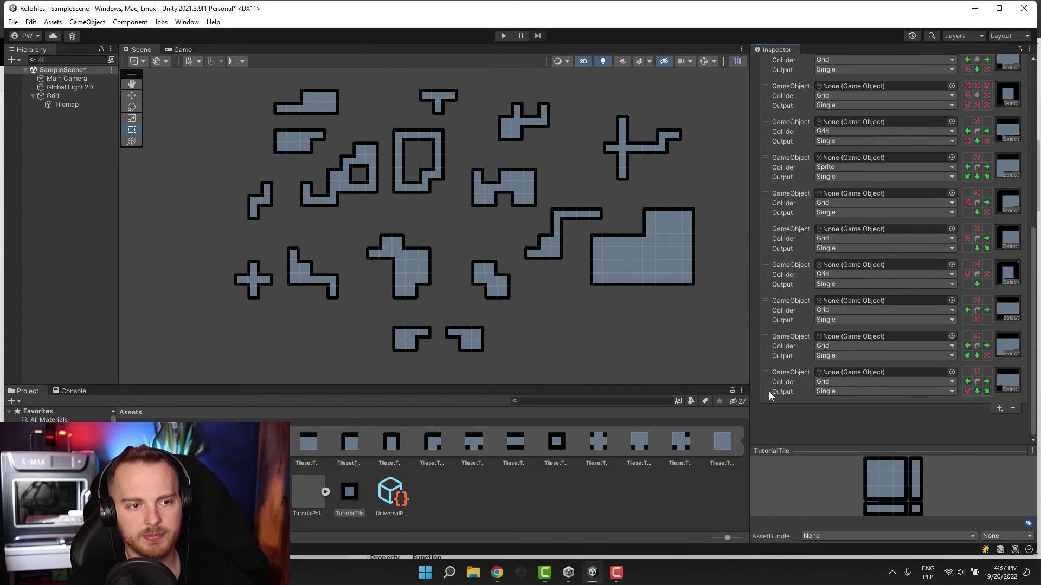
Move the two rules with a top edge and one black lower corner above the rule with a top edge and two black corners.
drag(768, 391, 769, 289)
scroll(821, 330, down, 3)
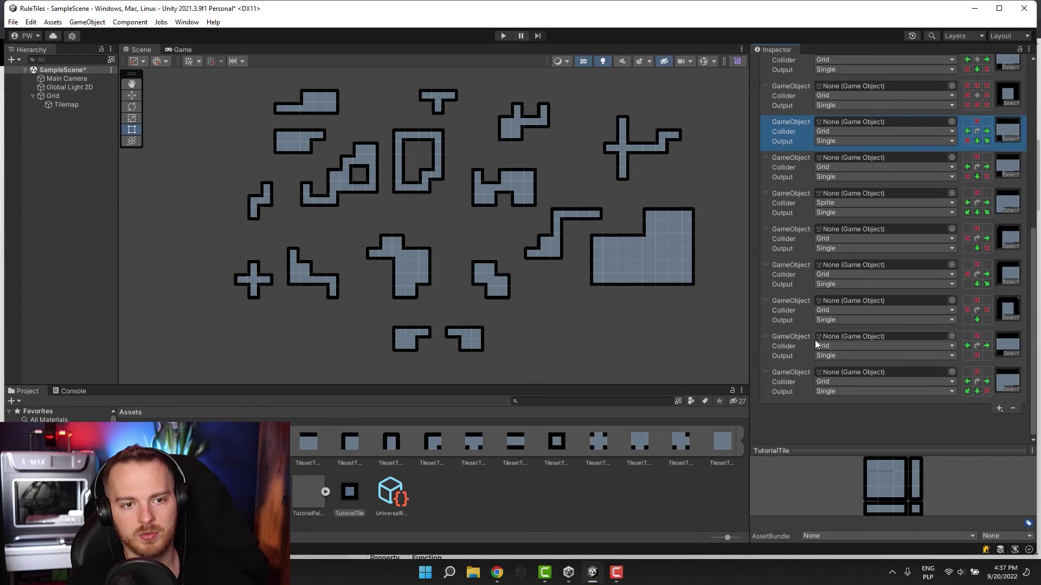
drag(776, 371, 786, 157)
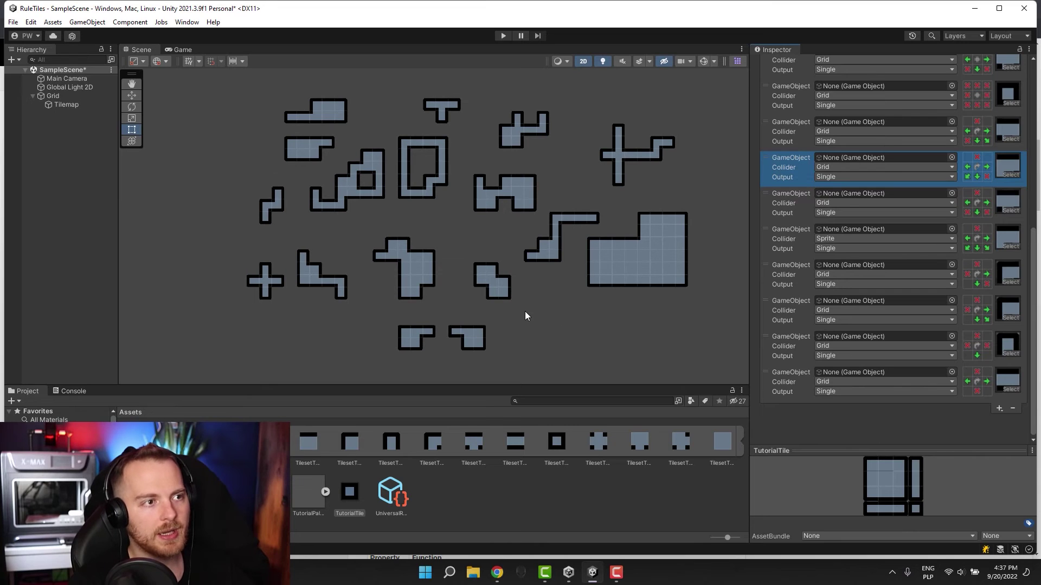
scroll(468, 275, down, 1)
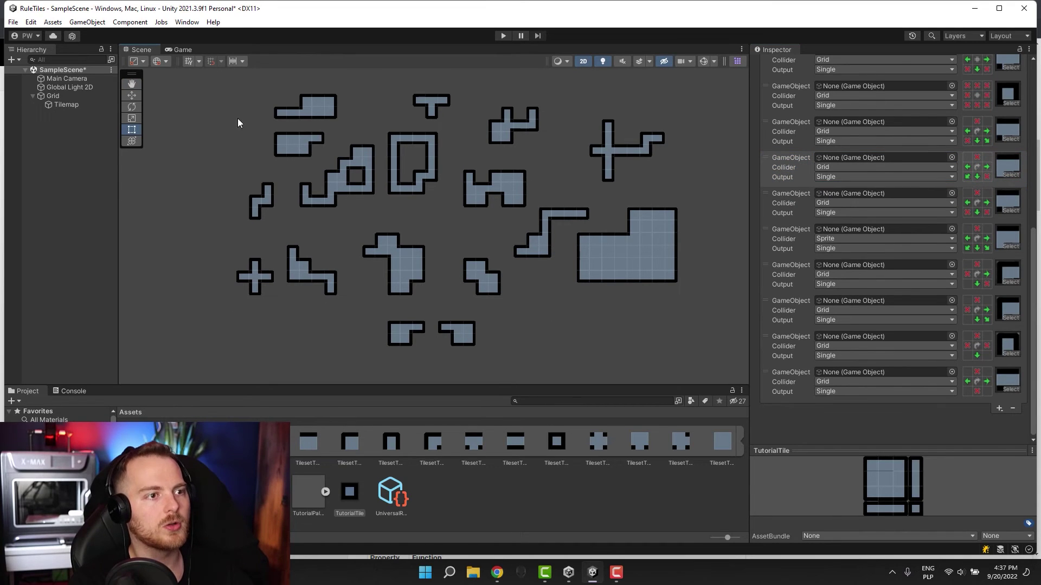
mouse_move(521, 333)
middle_down()
mouse_move(509, 330)
mouse_move(515, 323)
middle_up()
Erase all the painted test shapes from the tilemap, moving the Tile Palette aside.
click(737, 62)
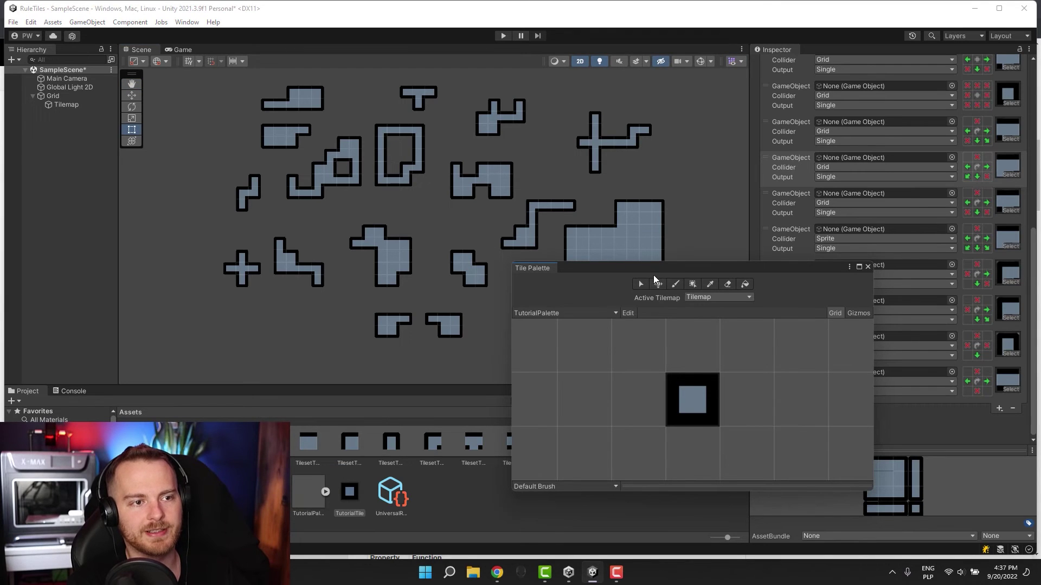
drag(654, 276, 900, 323)
click(887, 427)
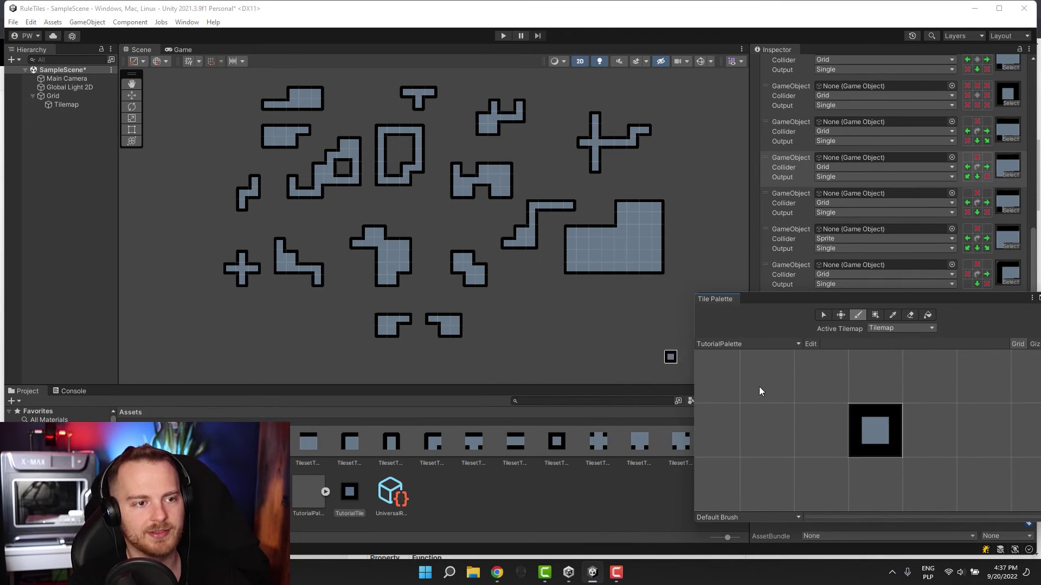
click(909, 317)
scroll(899, 413, down, 10)
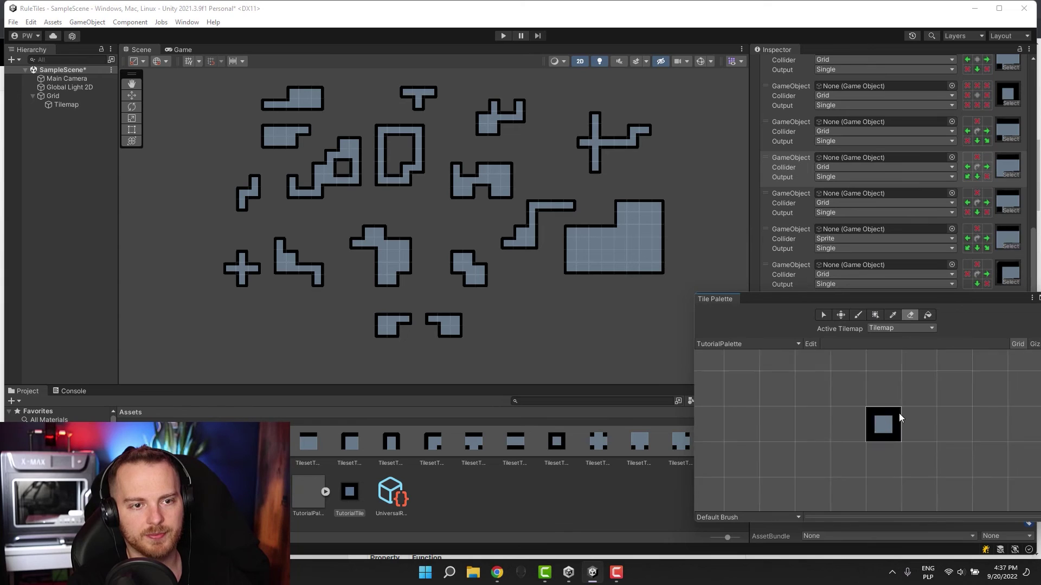
middle_drag(899, 413, 785, 392)
mouse_move(810, 371)
mouse_down()
mouse_move(863, 444)
mouse_move(995, 480)
mouse_up()
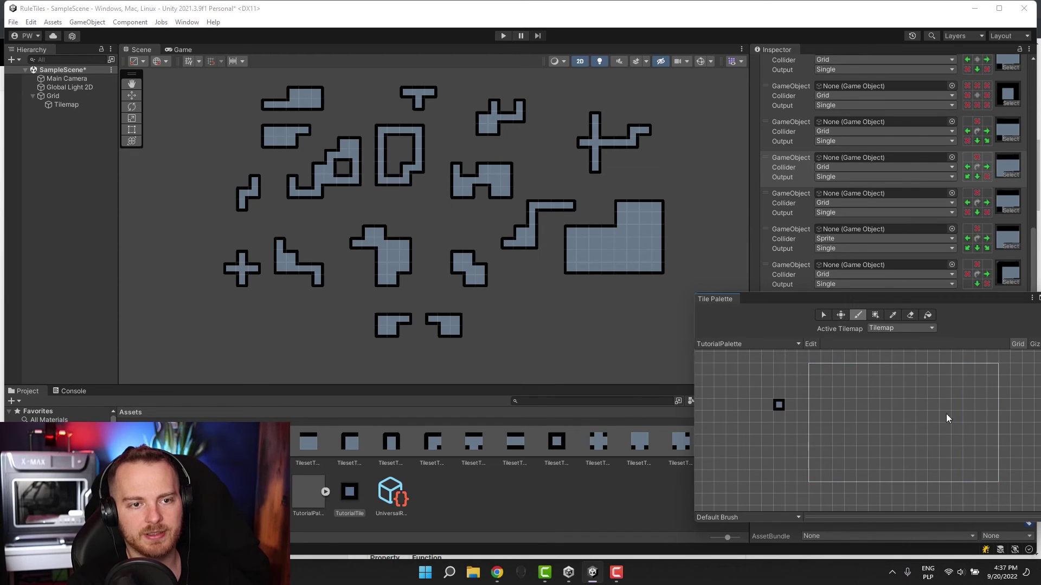
click(910, 315)
click(383, 187)
mouse_move(395, 188)
mouse_down()
mouse_move(669, 315)
mouse_move(418, 321)
mouse_move(478, 245)
mouse_move(556, 246)
mouse_move(365, 293)
mouse_up()
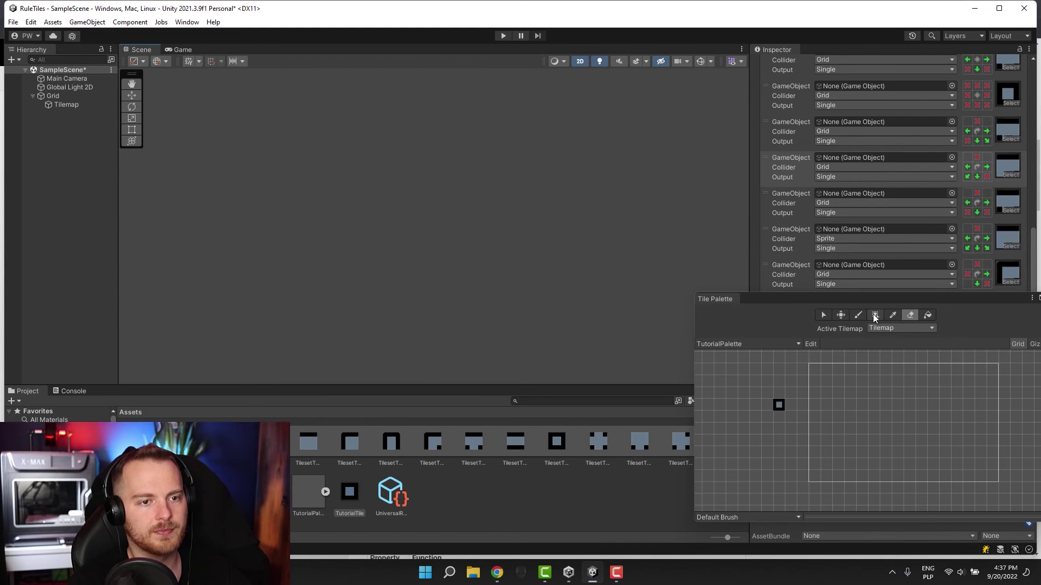
Paint a C-shaped outline with a long base and short stubs, plus a second outline open at the bottom, using the blue-grey rule tile.
click(858, 316)
click(779, 405)
click(349, 275)
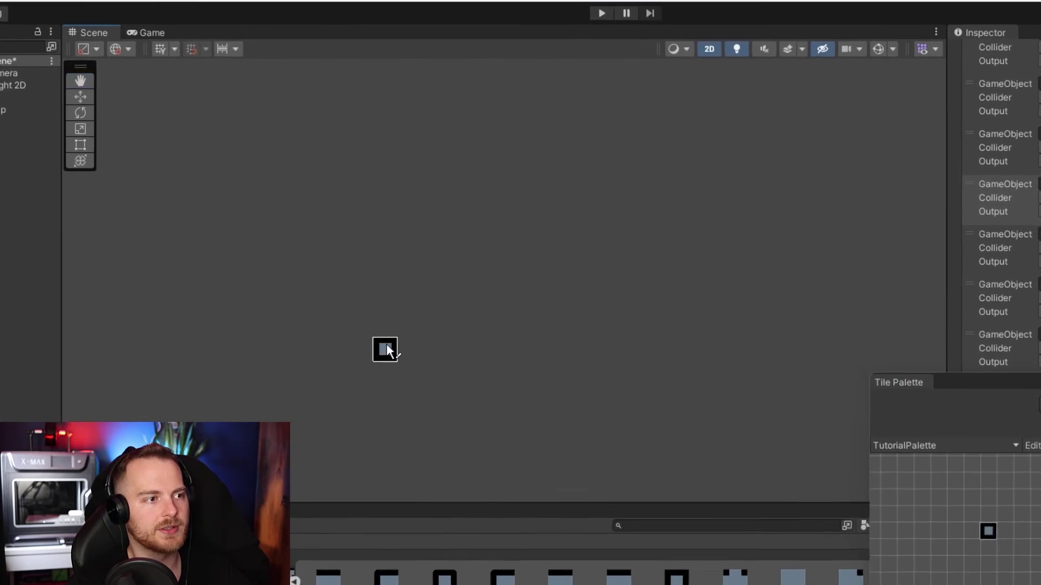
middle_drag(387, 349, 402, 235)
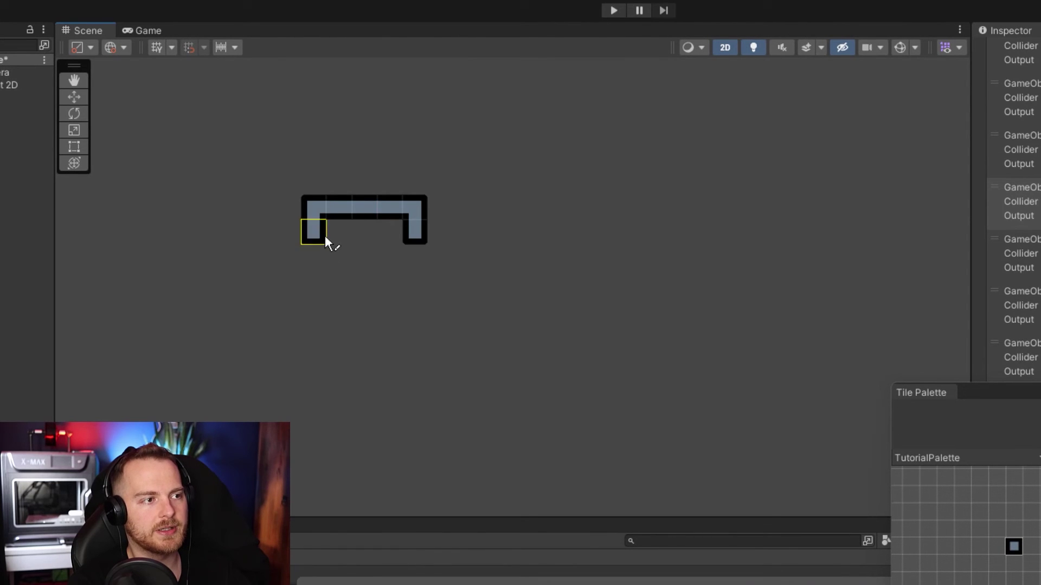
mouse_move(325, 237)
mouse_down()
mouse_move(323, 349)
mouse_move(410, 352)
mouse_up()
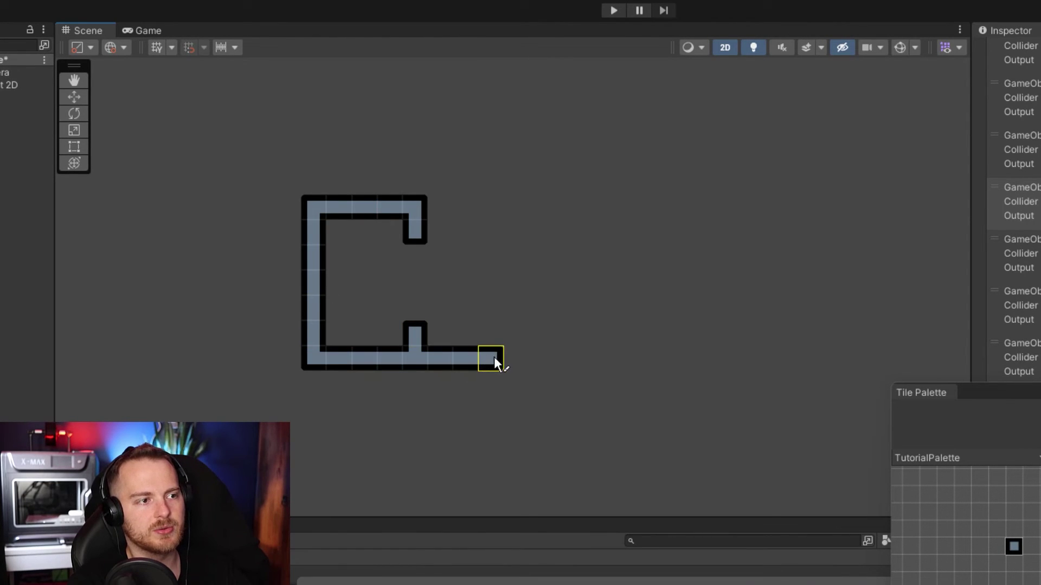
drag(512, 359, 510, 336)
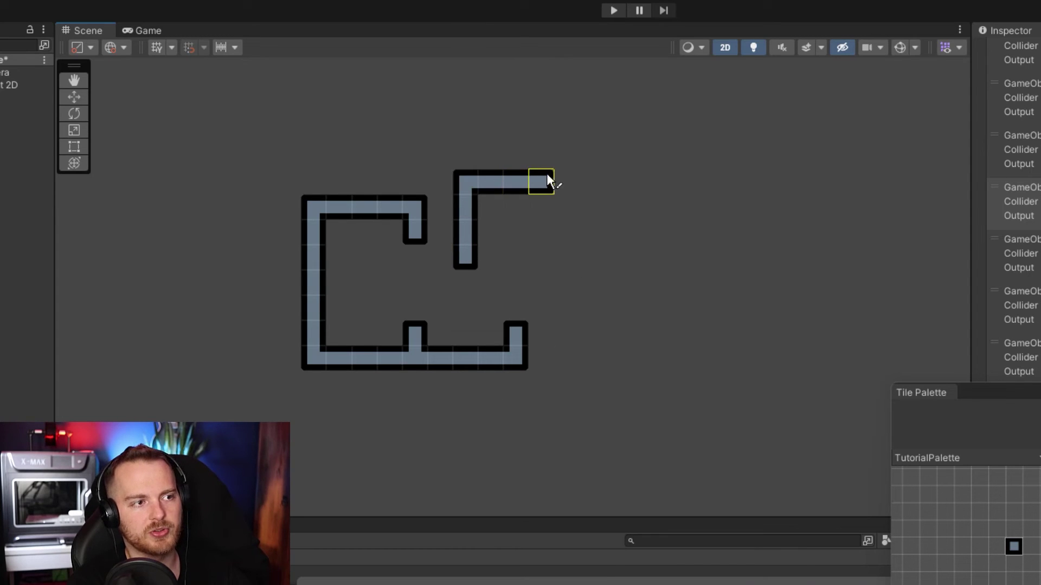
click(490, 258)
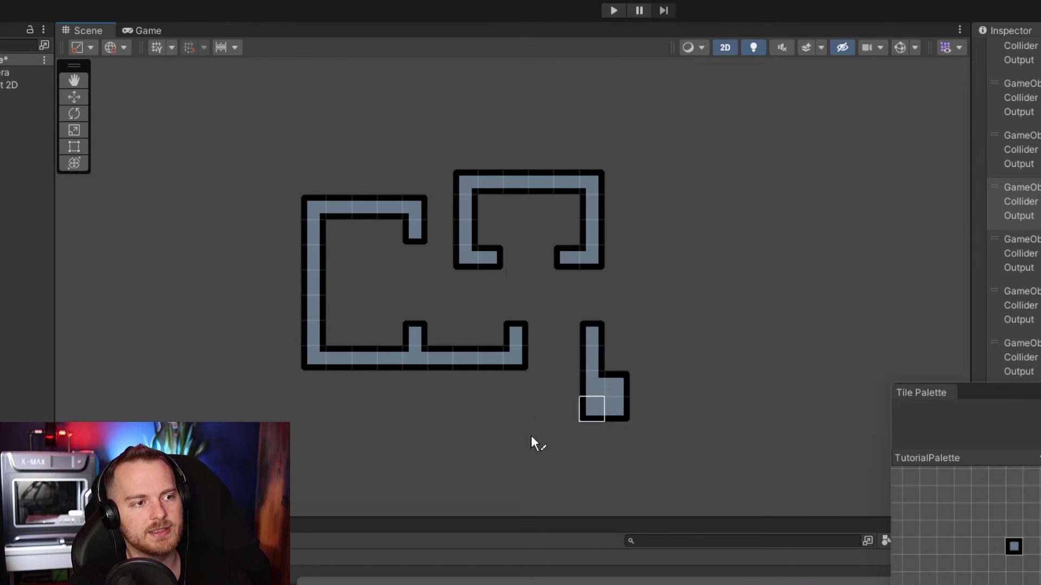
Undo the stray tiles below the short vertical wall and extend it into a small outline open at the top.
key(ctrl+z)
key(ctrl+z)
key(ctrl+z)
key(ctrl+z)
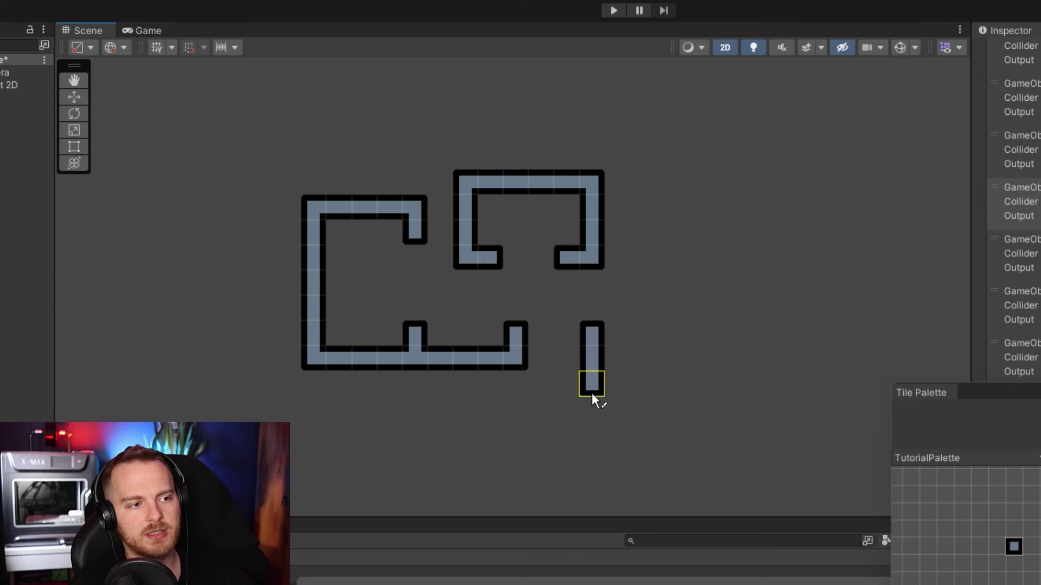
drag(592, 394, 672, 385)
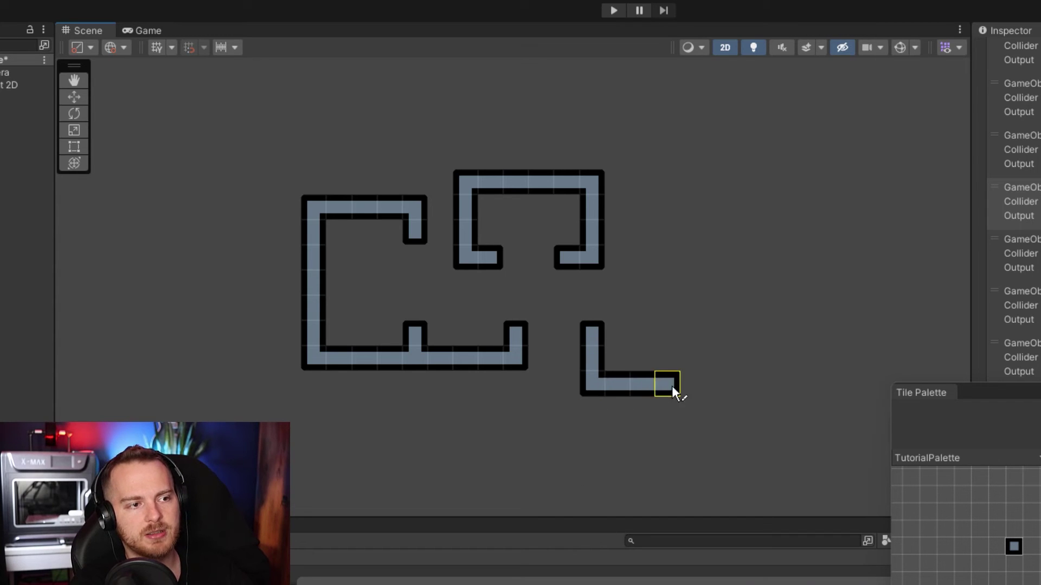
click(617, 333)
click(667, 333)
Paint a square outline open on its left side, up and to the right of the other shapes.
drag(668, 259, 764, 258)
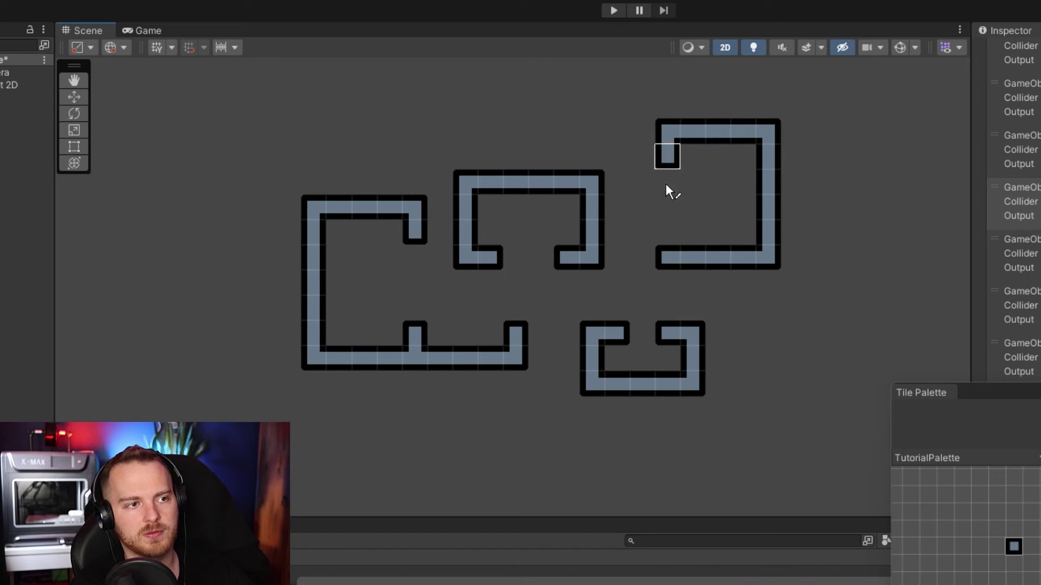
click(668, 238)
scroll(281, 322, down, 1)
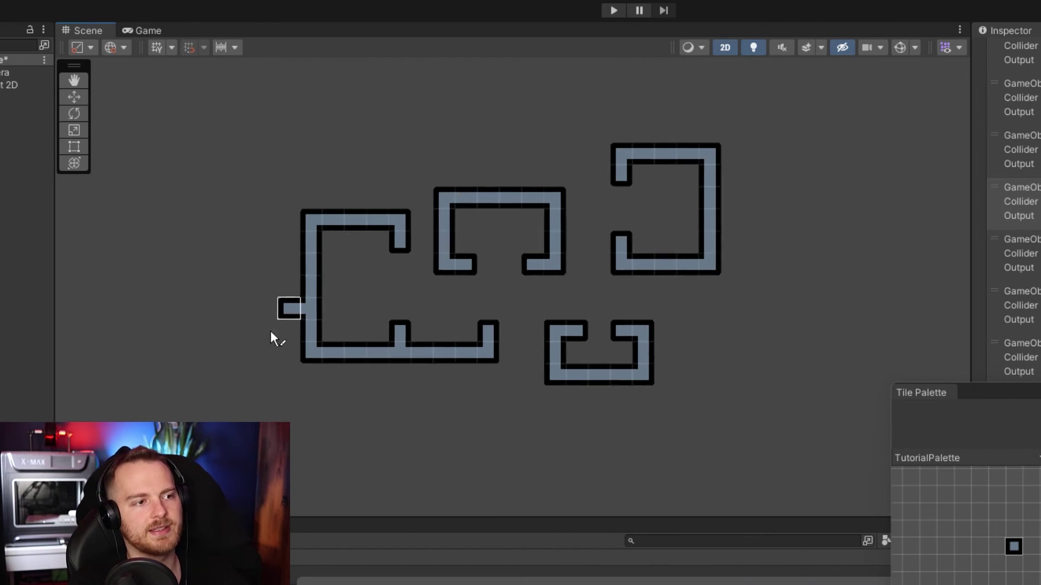
middle_drag(248, 356, 220, 388)
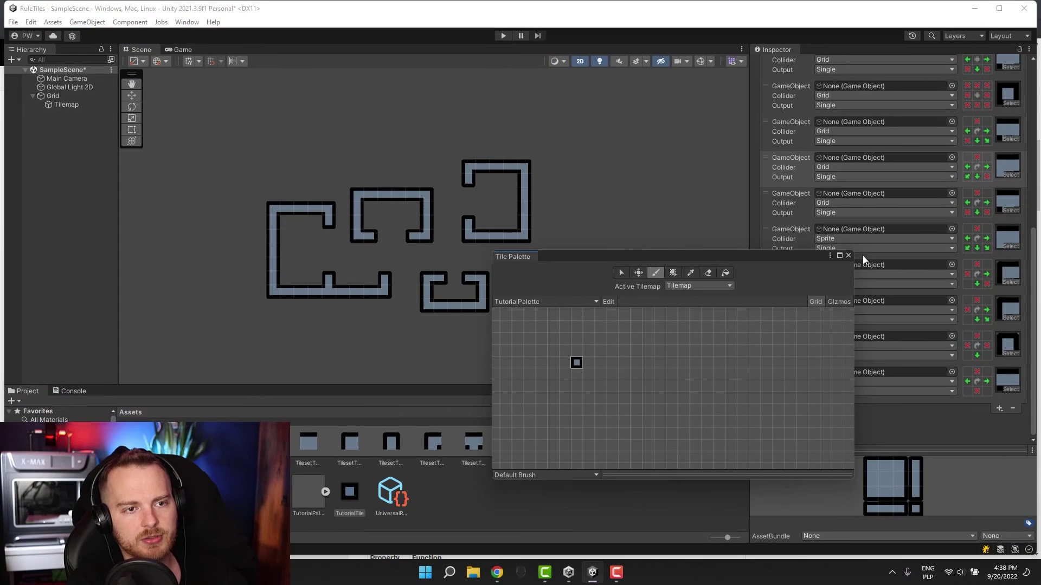
Close the Tile Palette and create a new Rule Tile asset named Test in the Assets folder.
click(848, 255)
scroll(799, 339, up, 5)
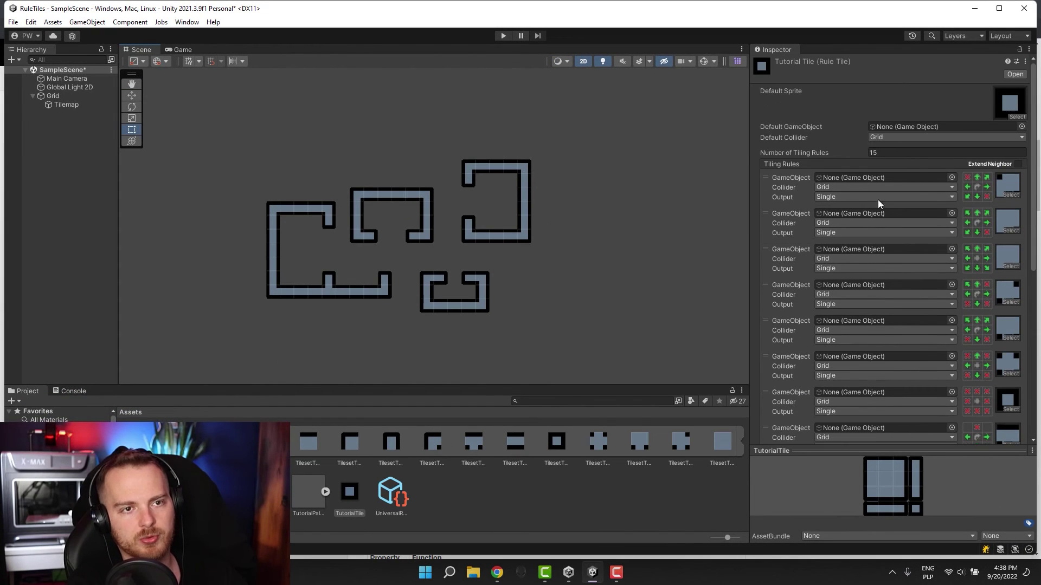
scroll(446, 453, down, 1)
click(445, 453)
right_click(447, 453)
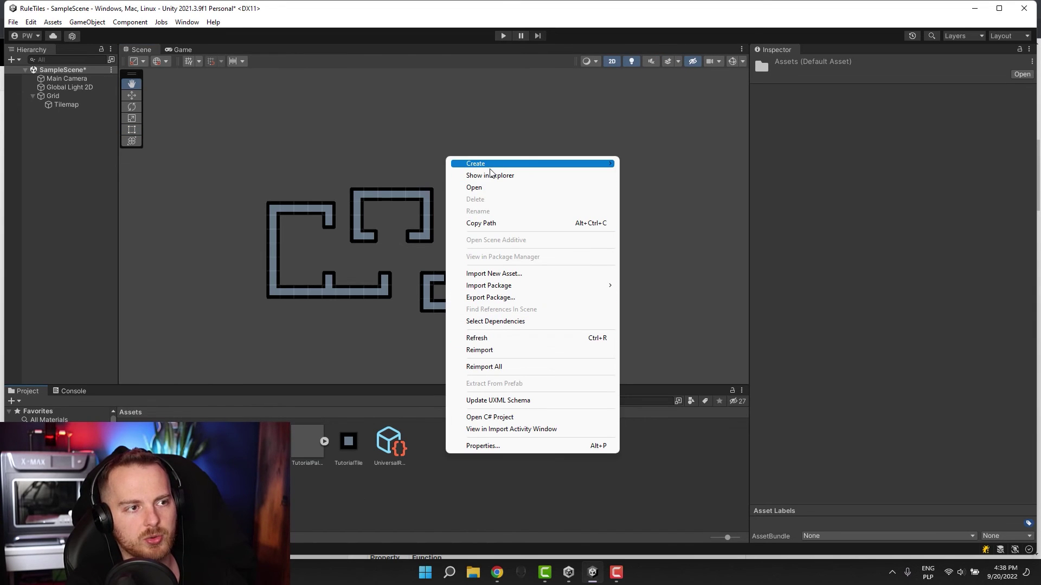
mouse_move(490, 170)
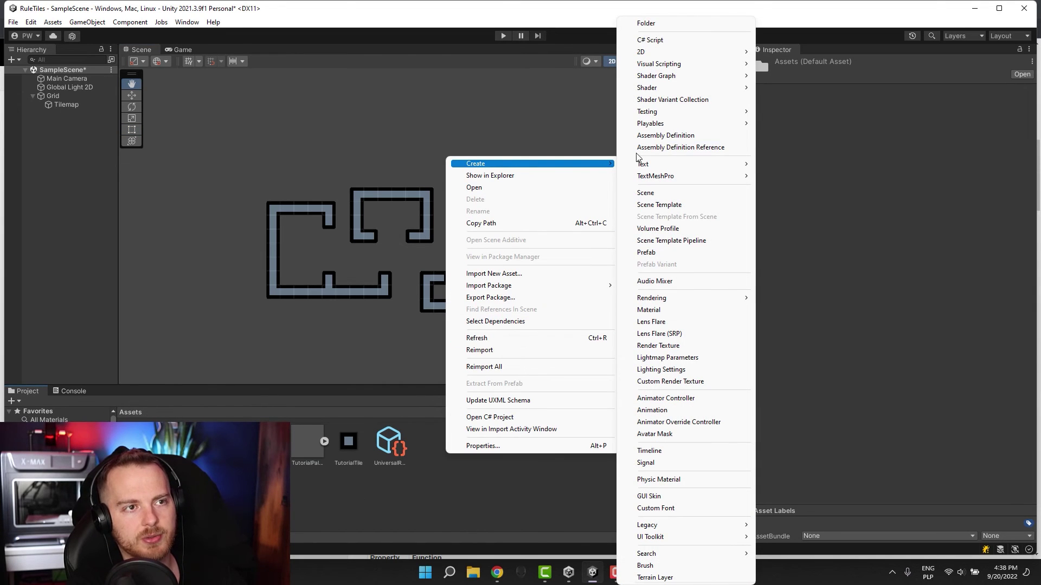
mouse_move(645, 51)
mouse_move(781, 133)
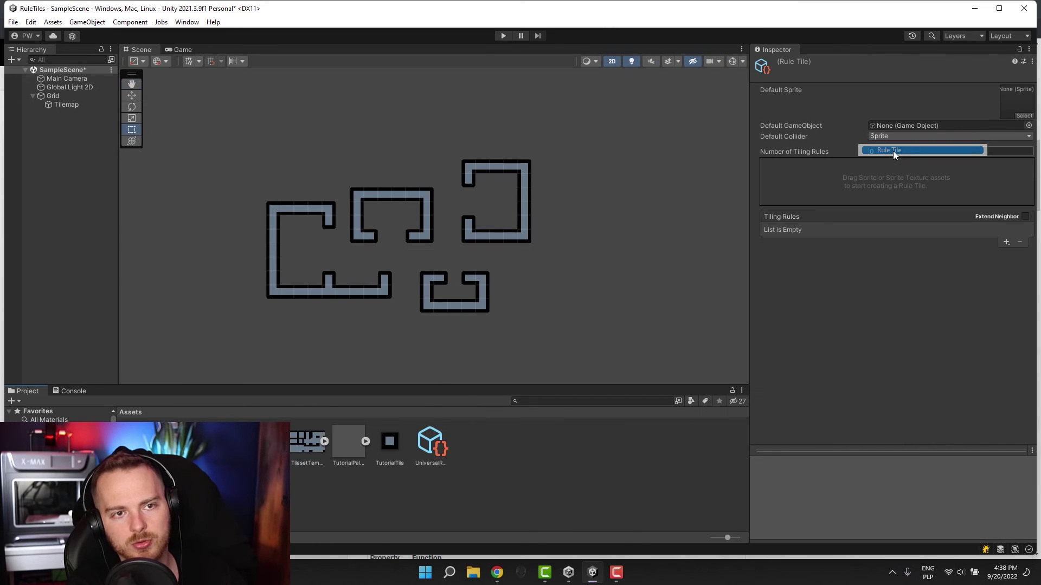
click(887, 151)
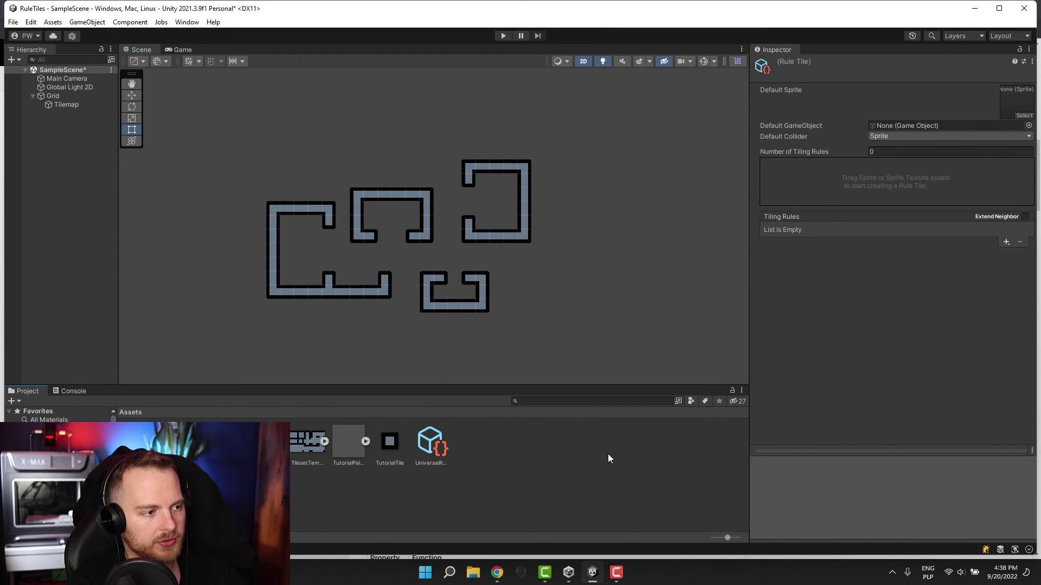
key(Return)
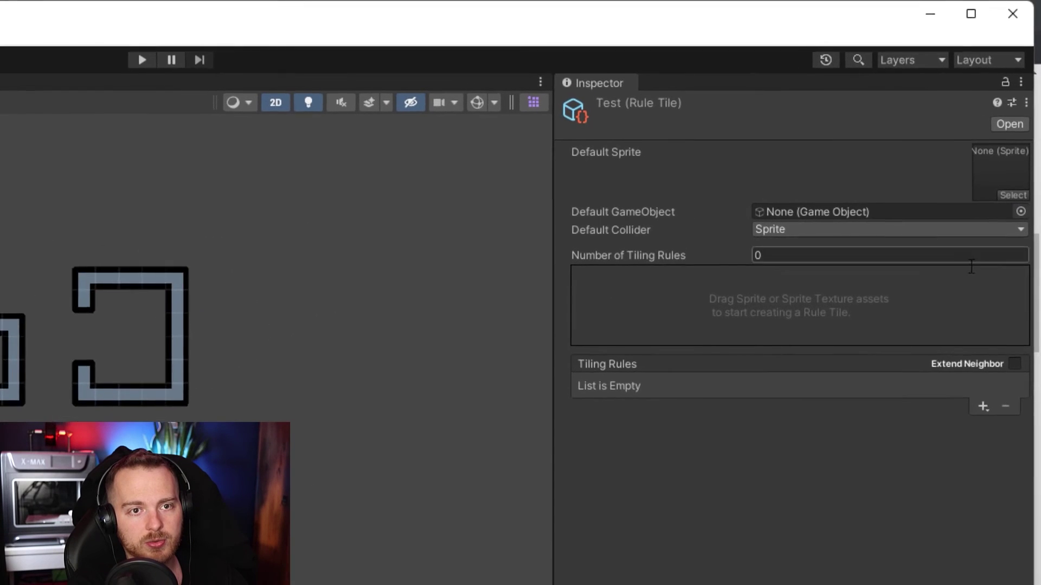
Set the number of tiling rules of the Test rule tile to 1.
click(830, 151)
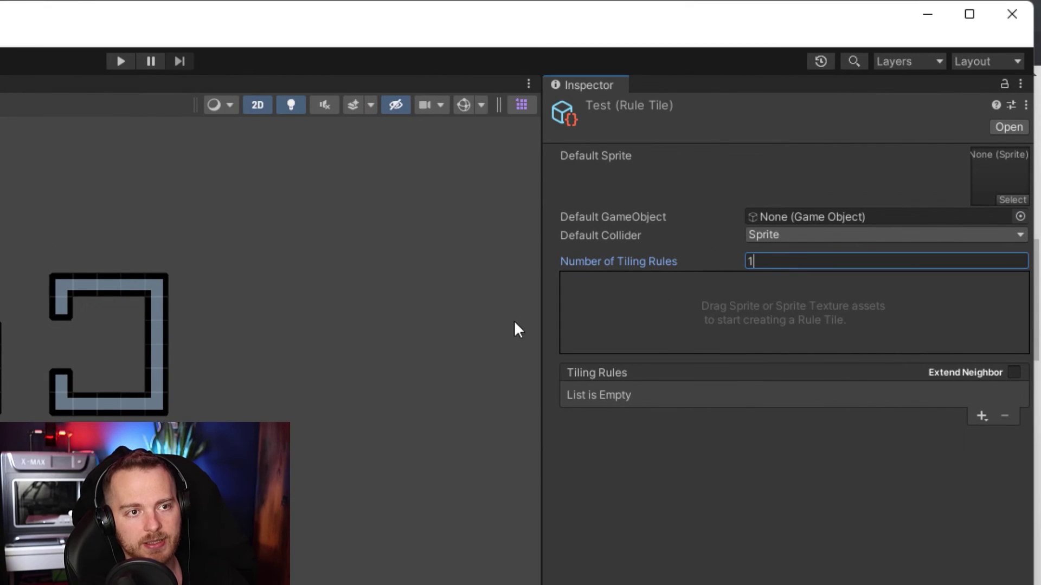
click(981, 415)
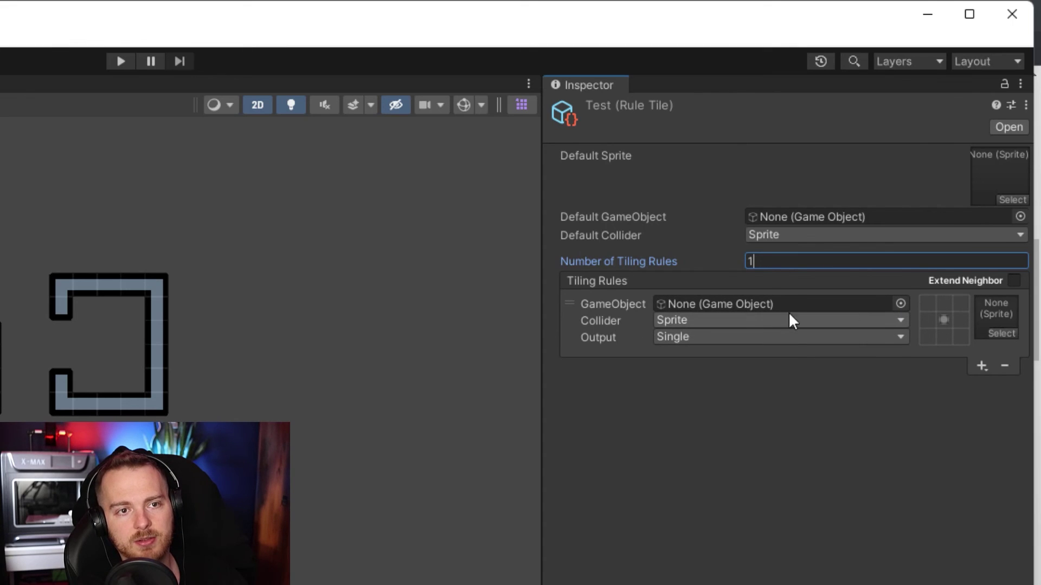
click(806, 423)
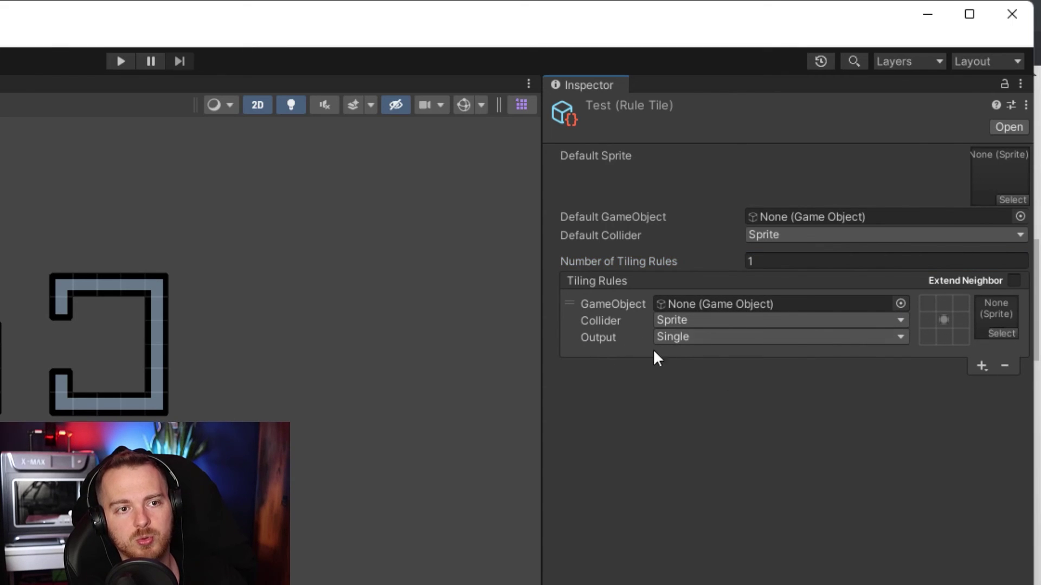
Set the tiling rule's output to Random with a size of 3 sprites.
click(685, 341)
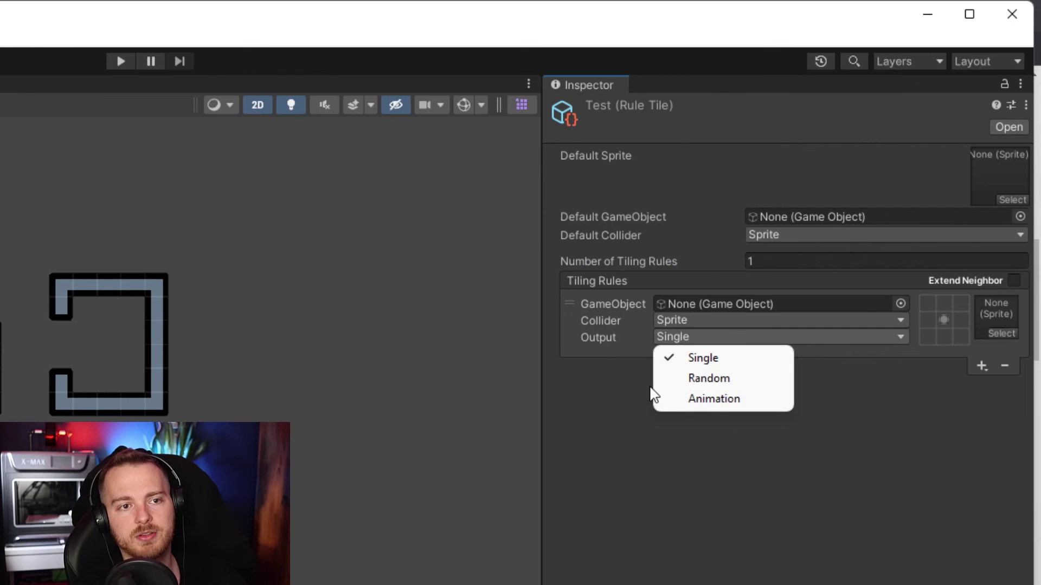
click(672, 378)
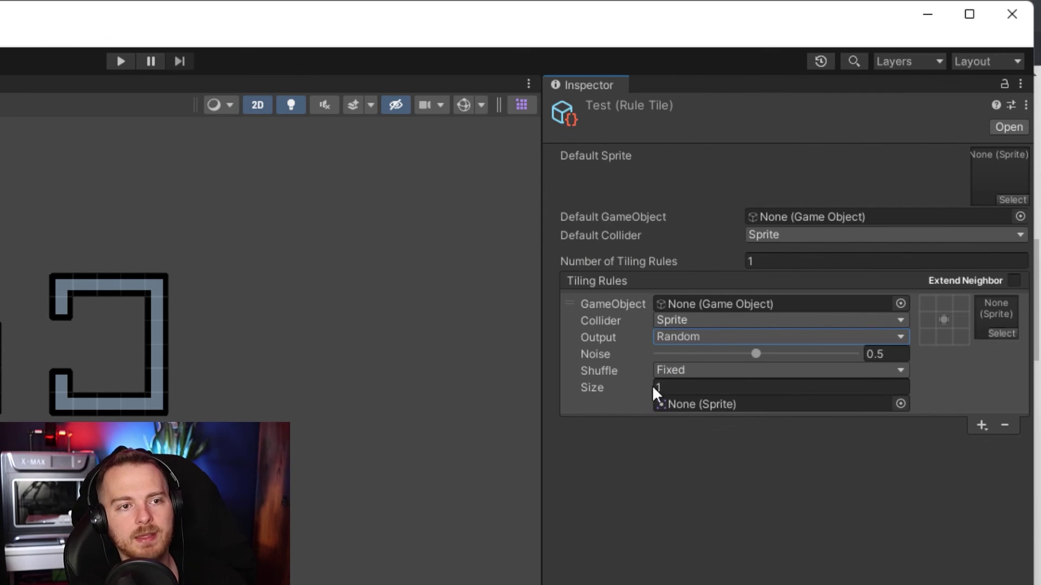
click(652, 386)
text(3)
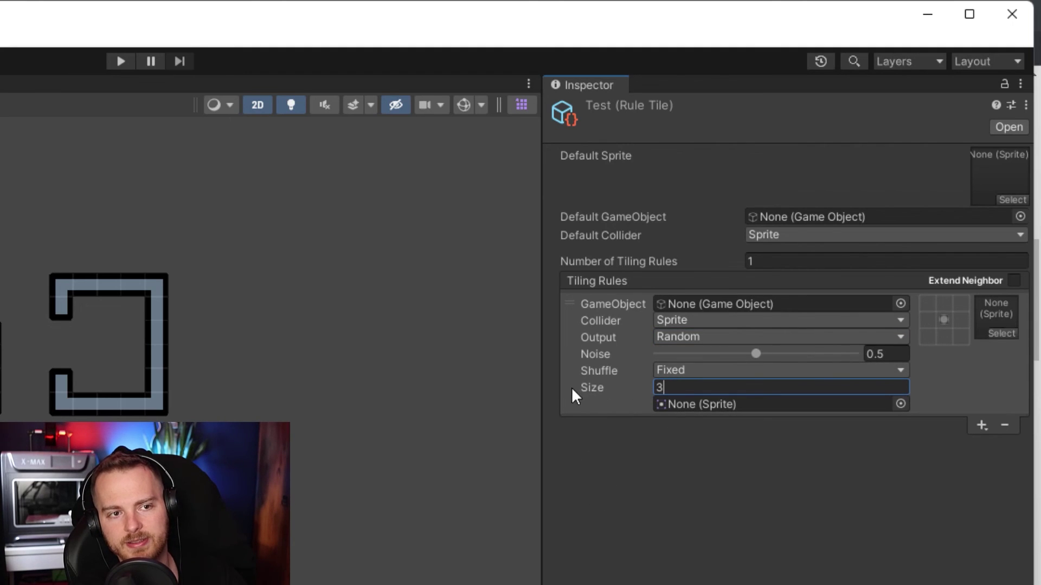
click(686, 484)
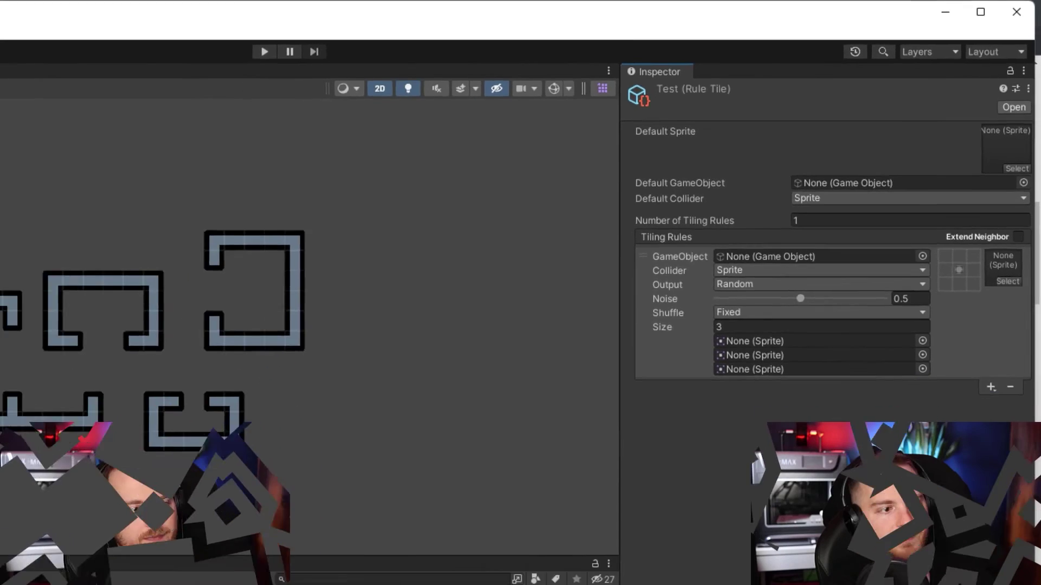
Assign RandomTiles_0, RandomTiles_1 and RandomTiles_2 to the random rule's three sprite slots.
click(242, 441)
drag(265, 441, 855, 238)
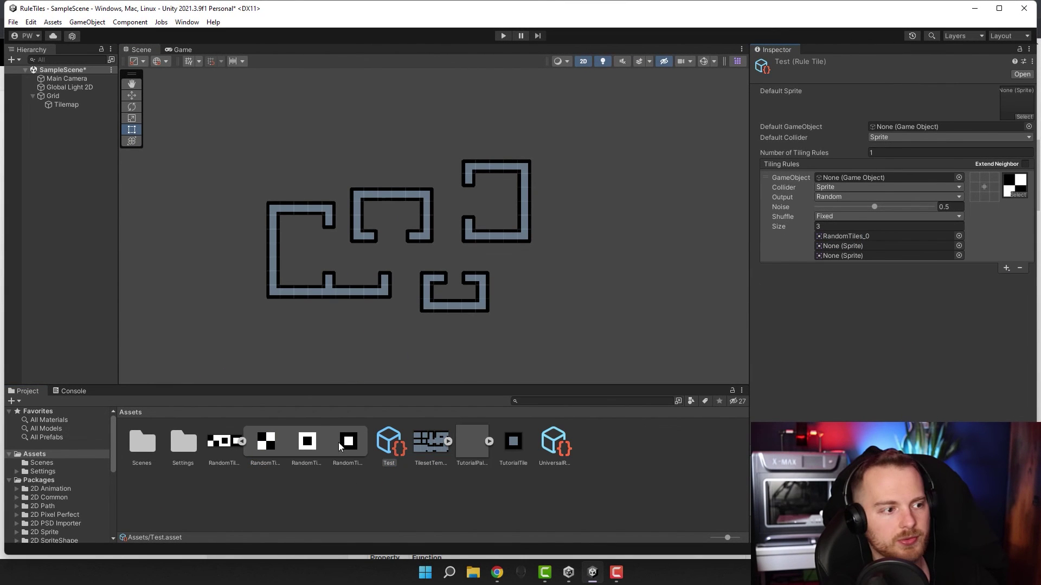
drag(560, 355, 838, 246)
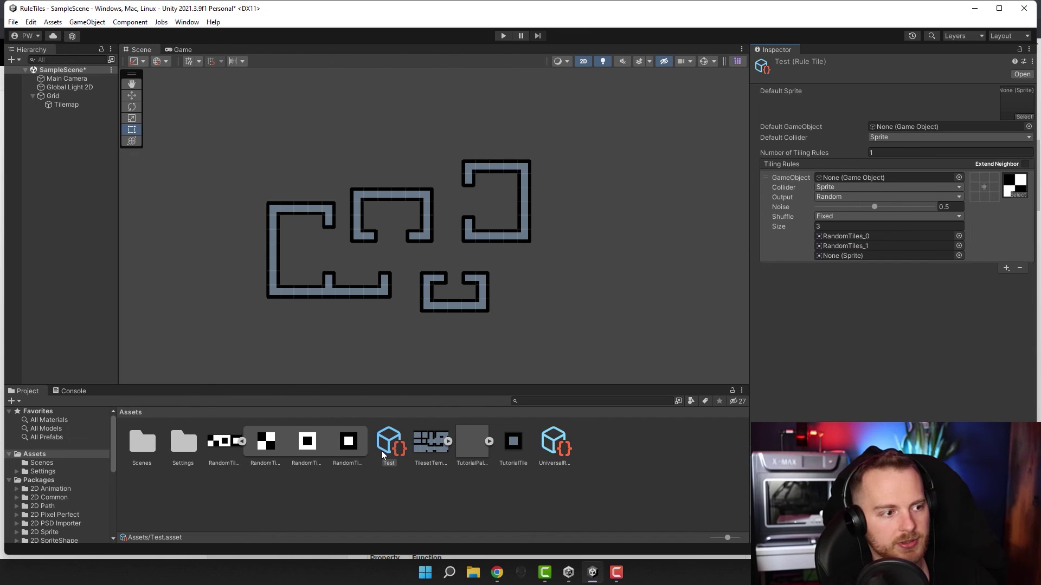
drag(352, 442, 825, 255)
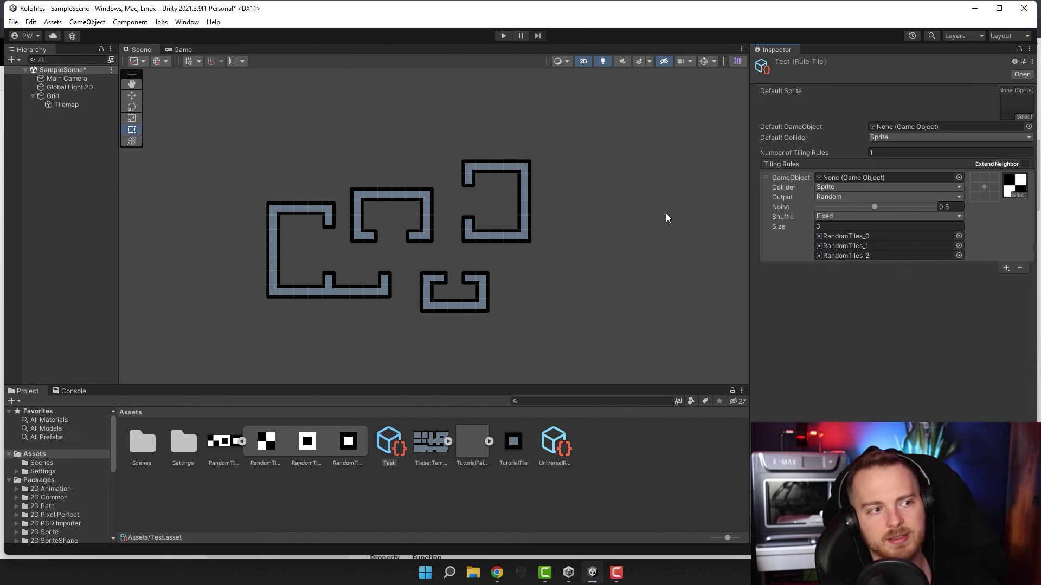
Open the Tile Palette and add the Test rule tile to TutorialPalette beside the existing tile.
click(738, 61)
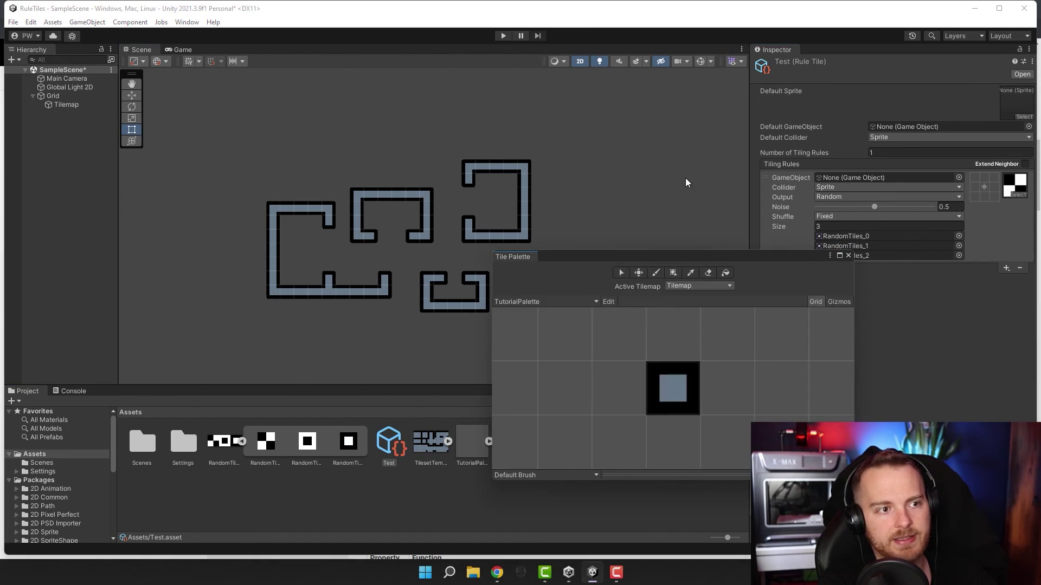
drag(600, 257, 690, 255)
drag(714, 386, 714, 387)
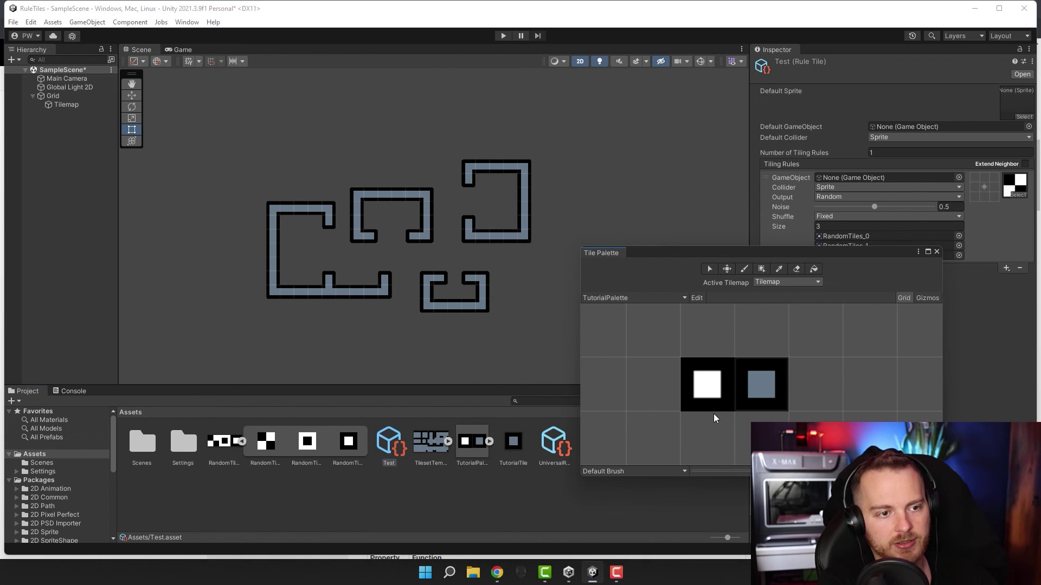
Paint a long curved line of Test tiles over and around the left side of the existing shapes.
click(702, 389)
mouse_move(621, 208)
mouse_down()
mouse_move(602, 161)
mouse_move(547, 120)
mouse_move(484, 104)
mouse_move(439, 103)
mouse_move(264, 147)
mouse_up()
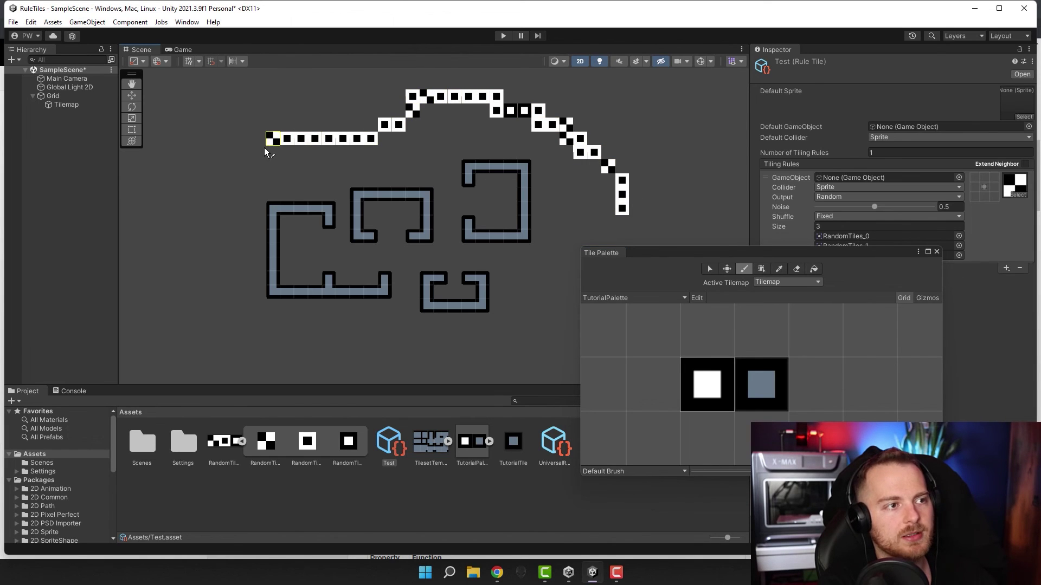
mouse_move(220, 217)
mouse_down()
mouse_move(197, 289)
mouse_move(224, 335)
mouse_move(273, 361)
mouse_up()
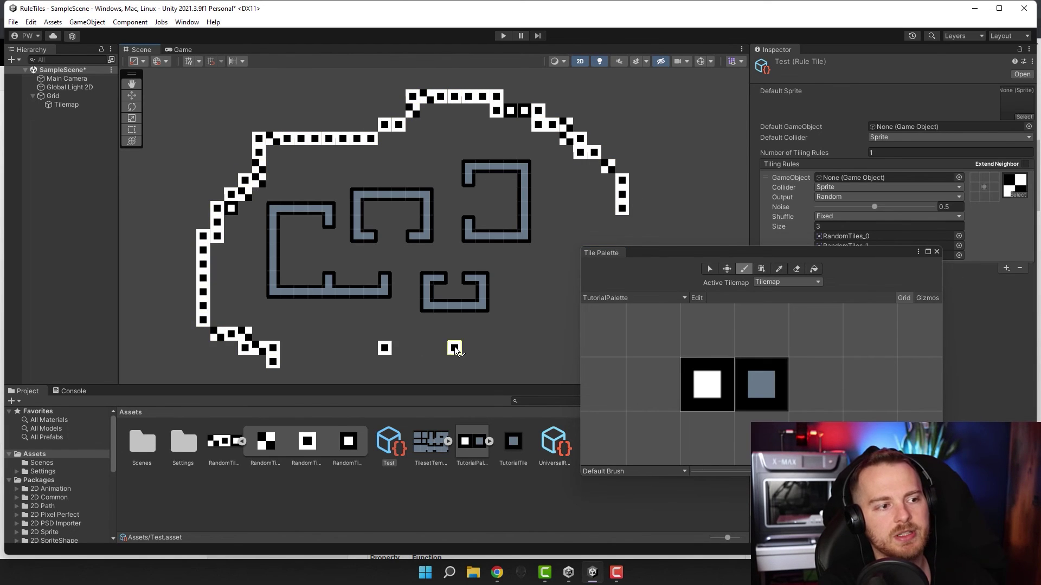
Paint scattered single Test tiles around and between the shapes to test the random output.
click(551, 292)
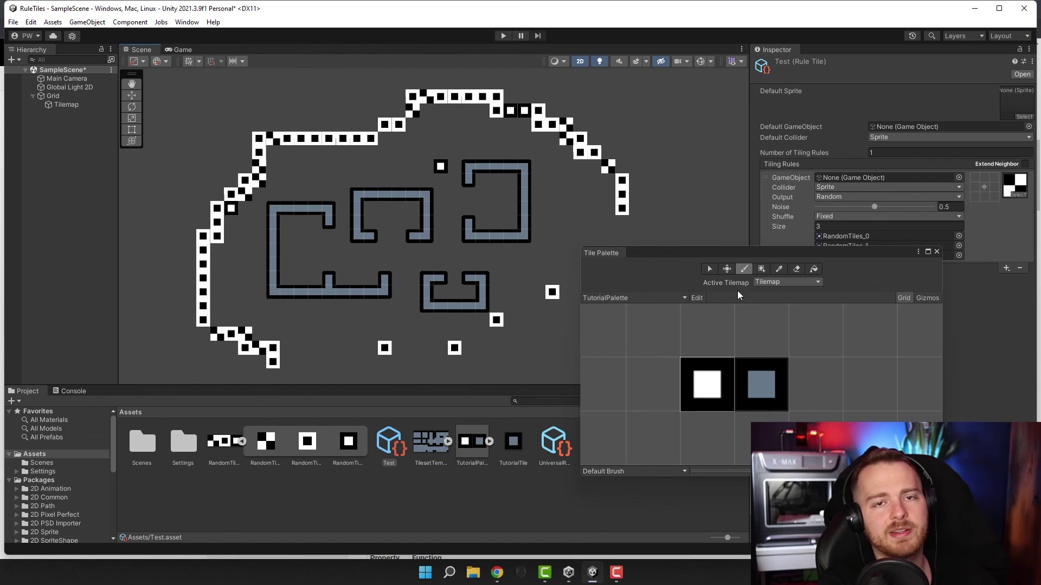
click(649, 194)
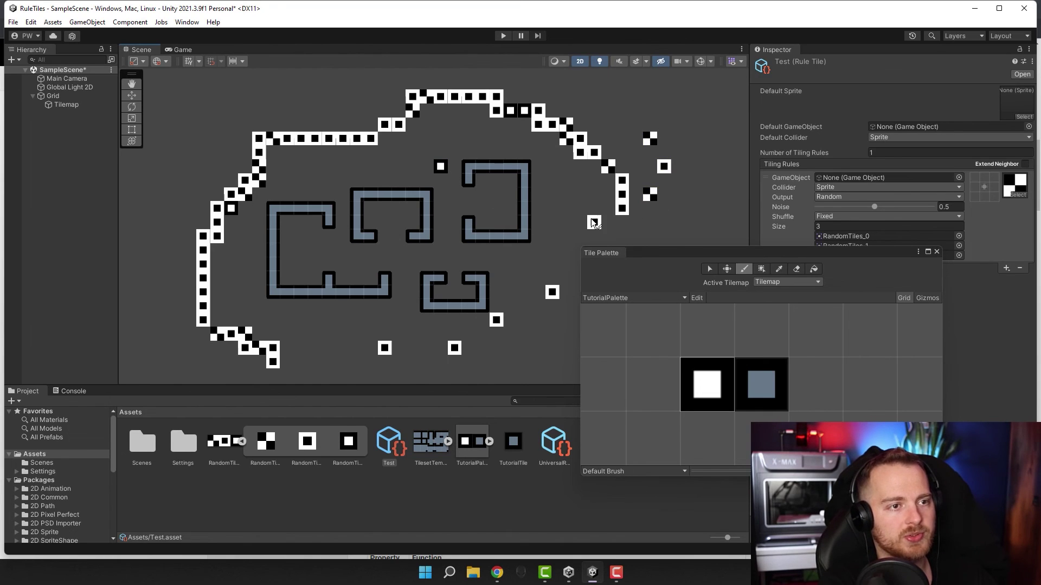
click(566, 222)
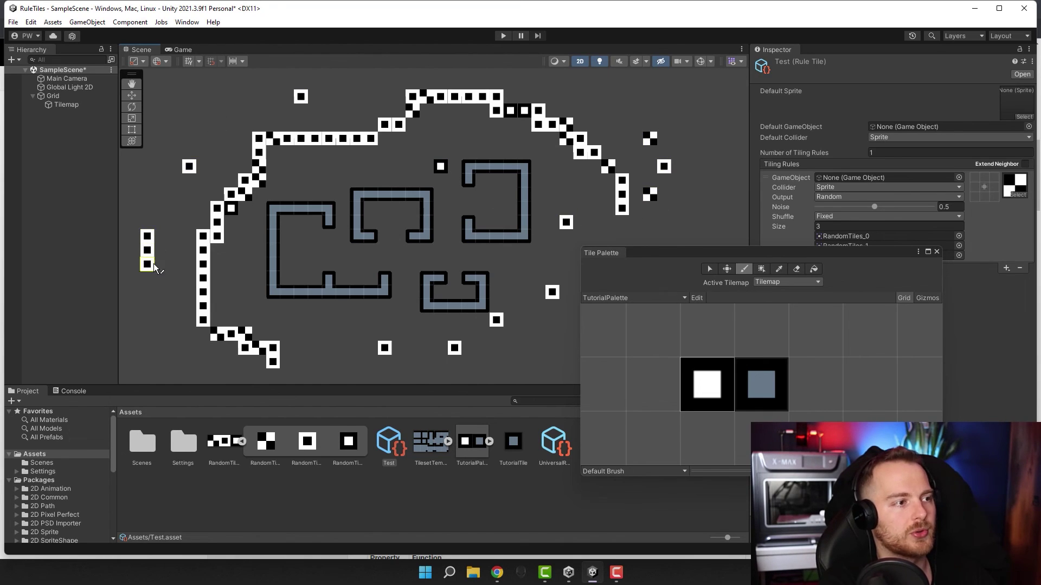
click(147, 264)
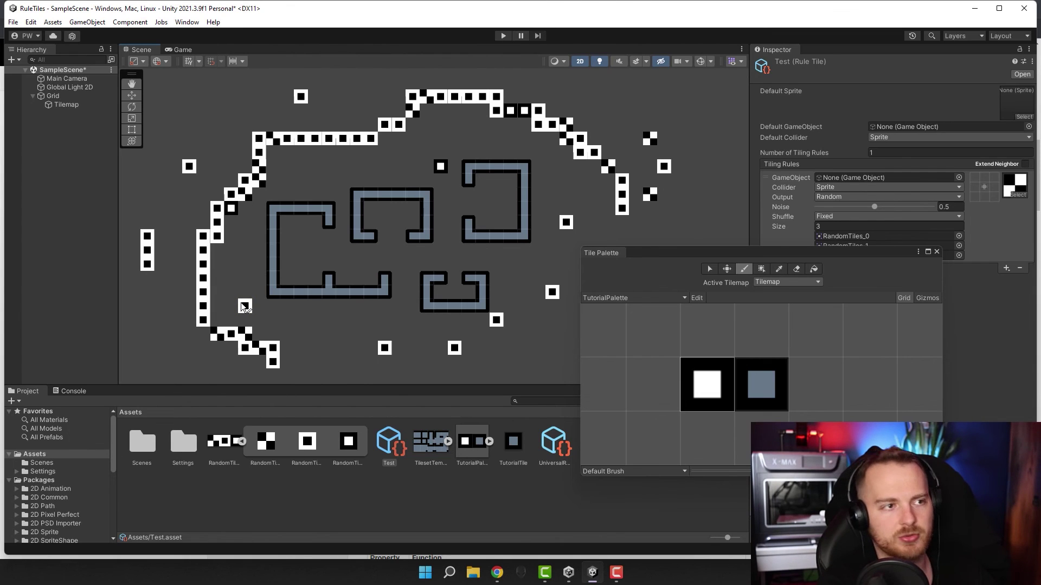
click(384, 97)
click(329, 125)
click(245, 96)
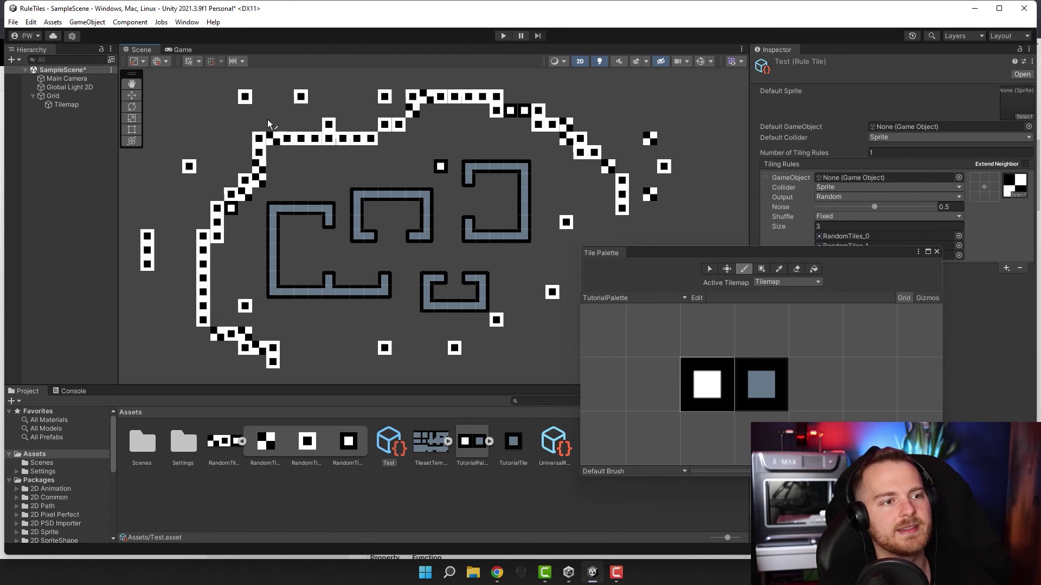
Set the random rule's noise to 0.877 and paint a short line of Test tiles above the curve's right end.
drag(873, 207, 918, 207)
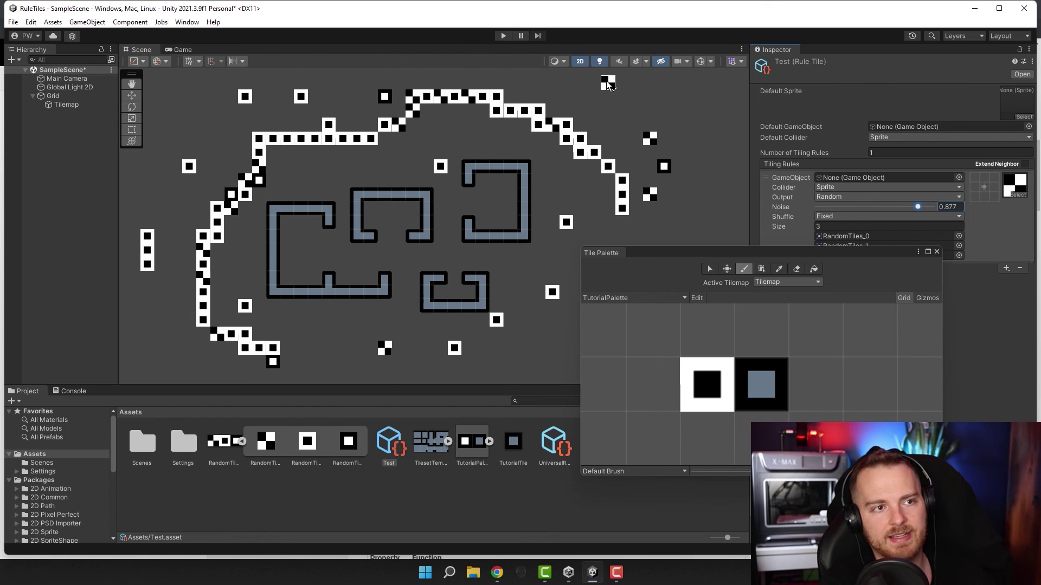
drag(608, 84, 629, 120)
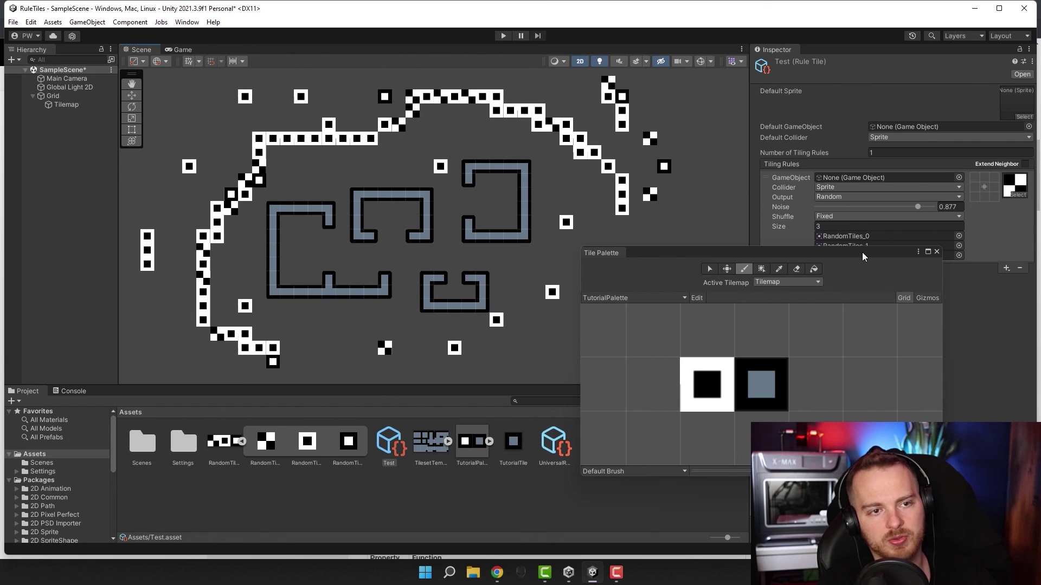
Move the Tile Palette clear of the tiling rule, look through the rule's Shuffle options, and close the palette.
drag(862, 252, 941, 313)
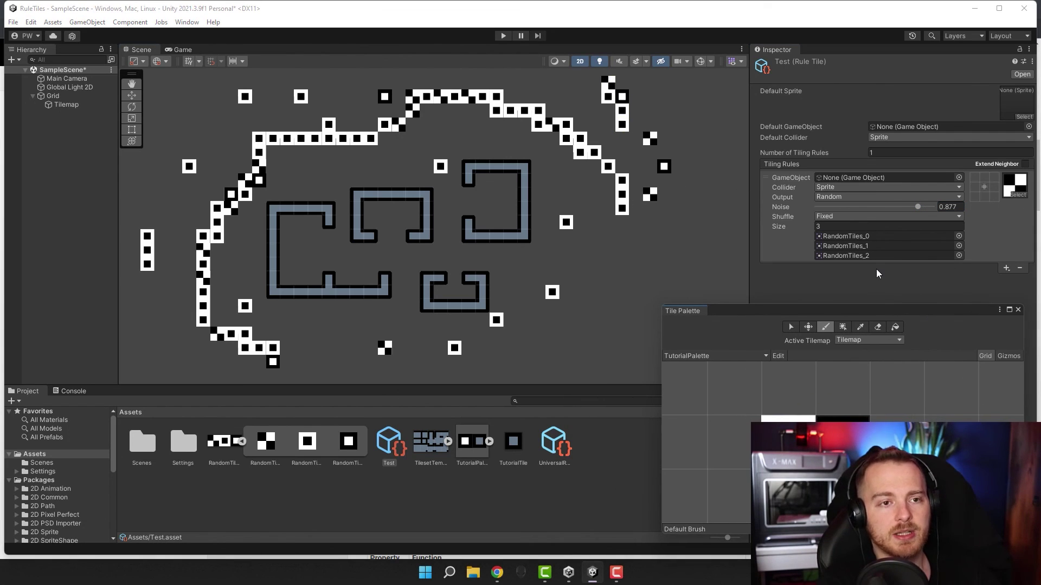
click(839, 217)
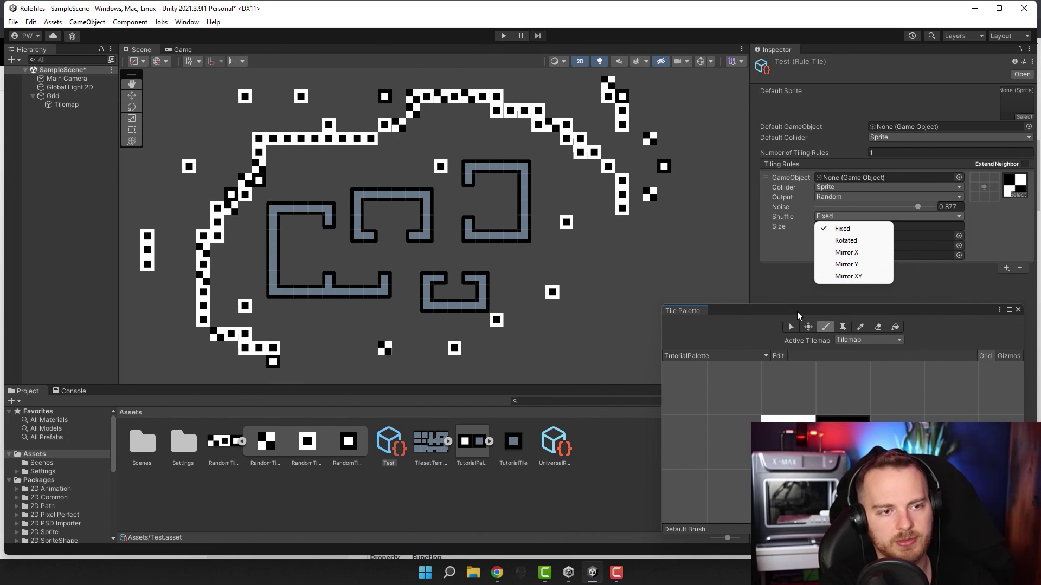
drag(797, 311, 764, 293)
click(984, 294)
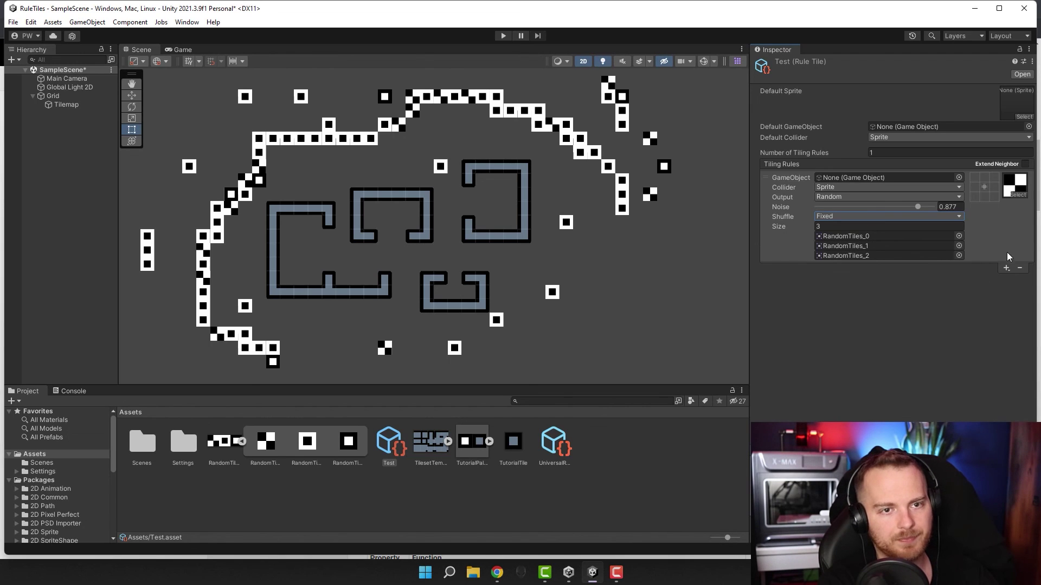
Replace the Test tile's random rule with a new tiling rule that uses Animation output.
click(1018, 269)
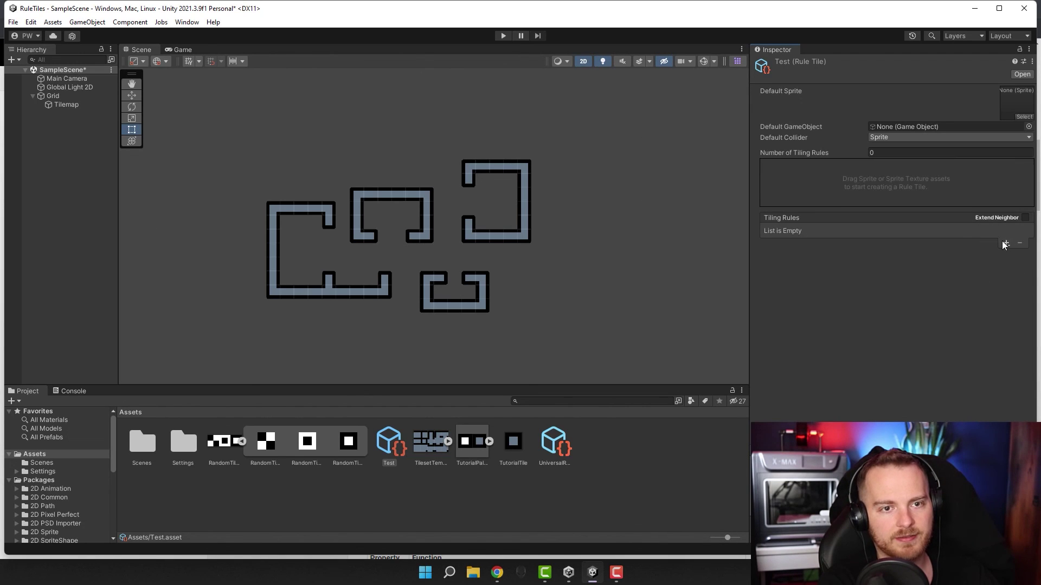
click(1006, 243)
click(859, 197)
click(848, 233)
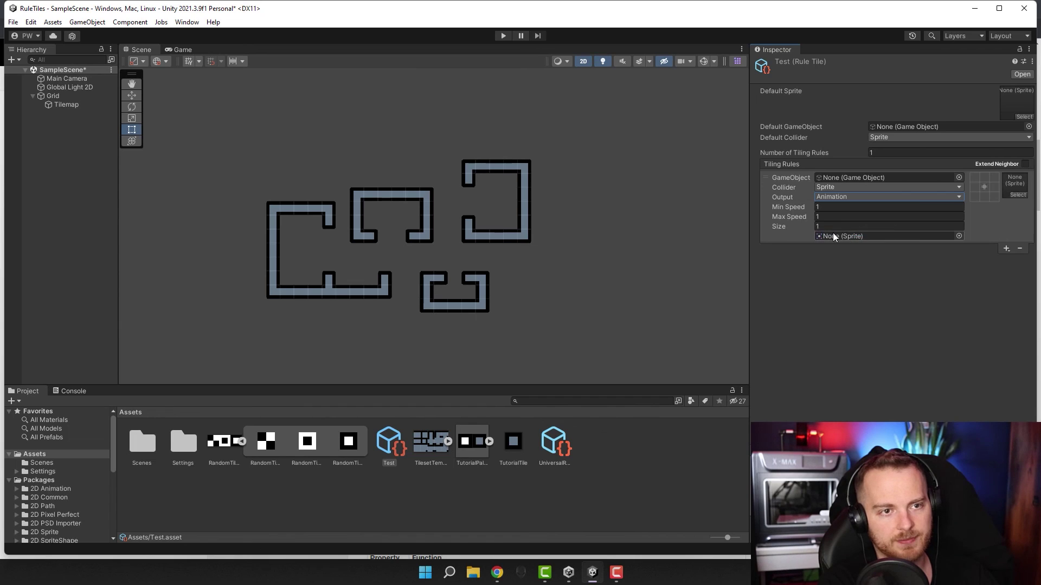
Set the animation rule's size to 3 and assign RandomTiles_0, RandomTiles_1 and RandomTiles_2 to its sprite slots.
click(824, 227)
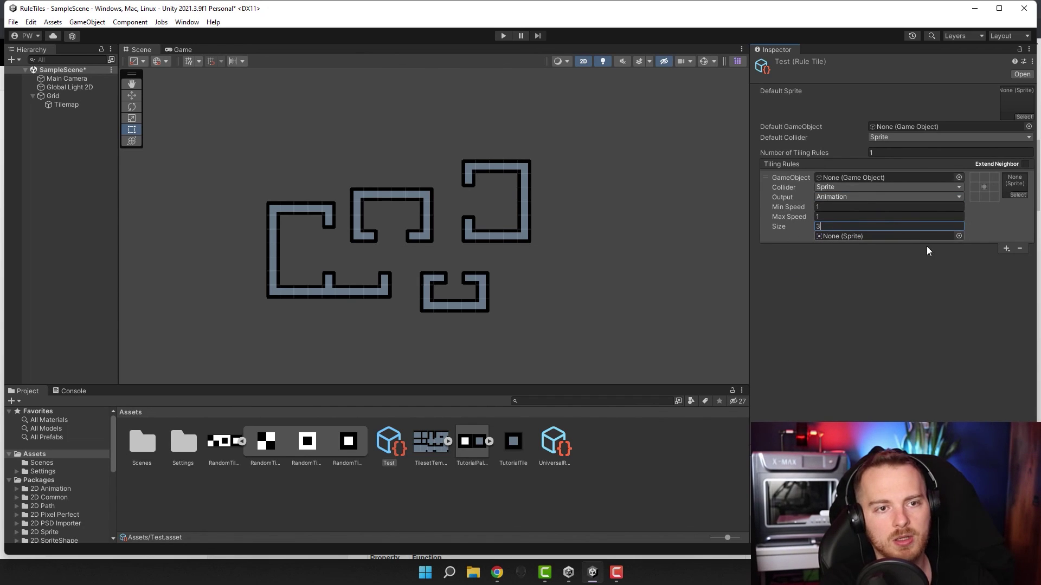
key(Return)
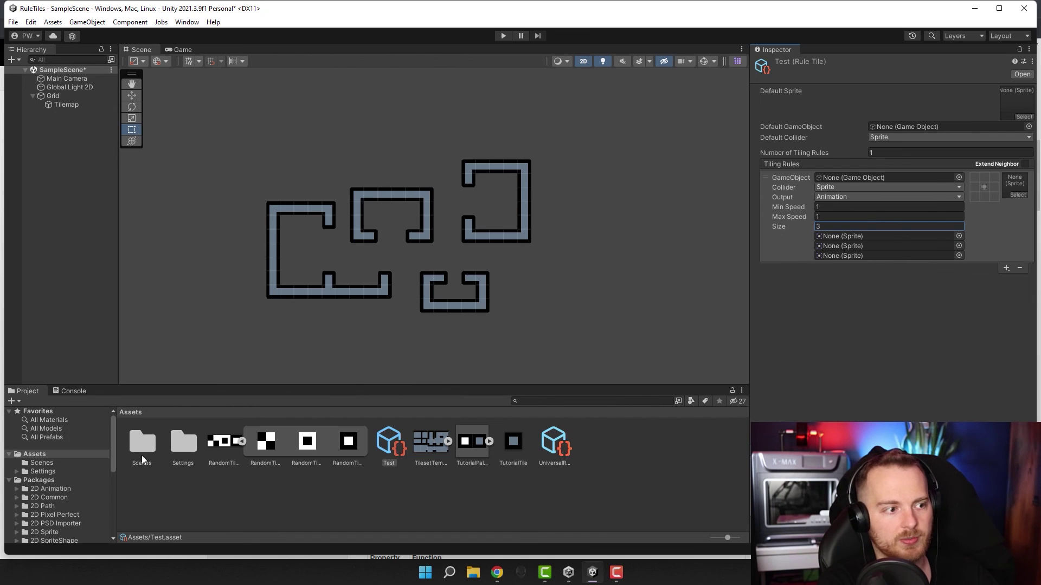
drag(265, 441, 855, 236)
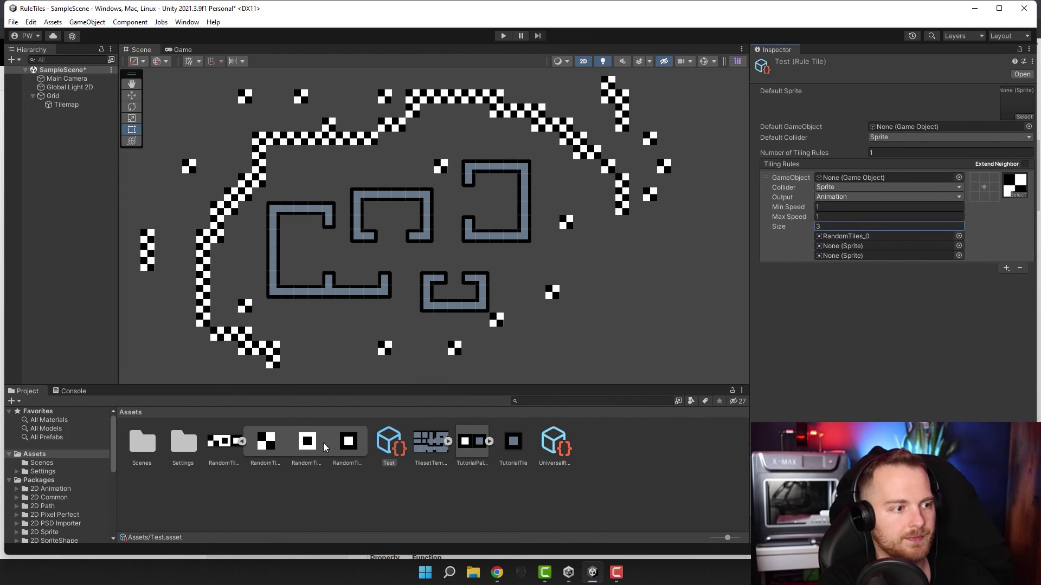
drag(323, 443, 848, 252)
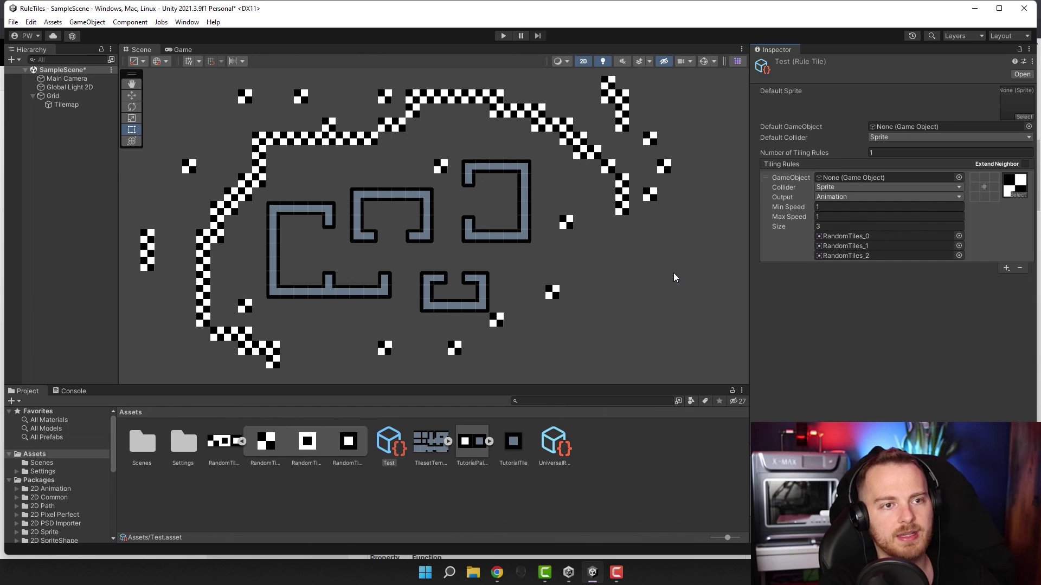
Run the scene in Play mode and watch the animated Test tiles in the Scene view.
click(503, 36)
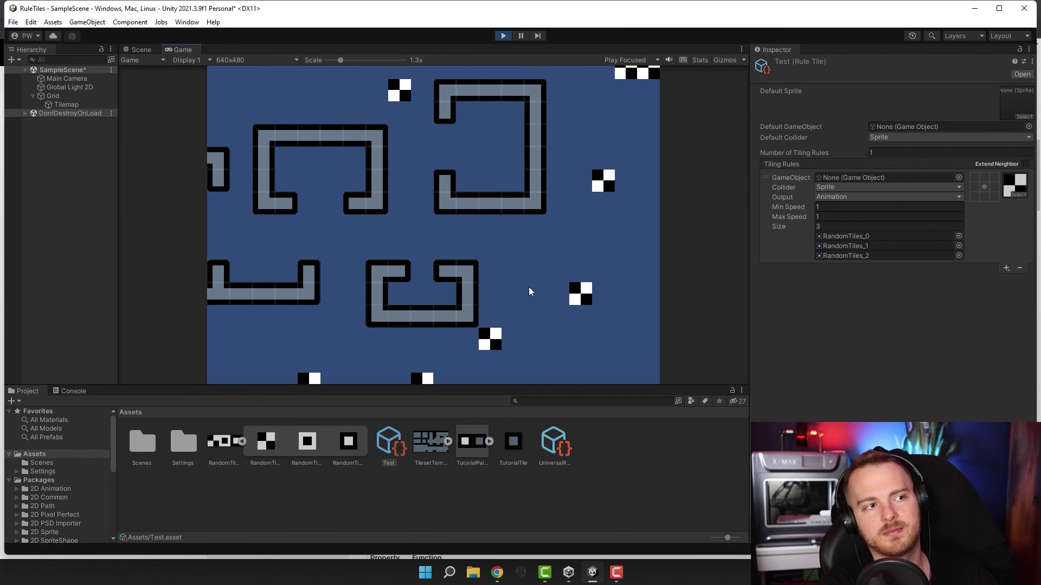
click(141, 50)
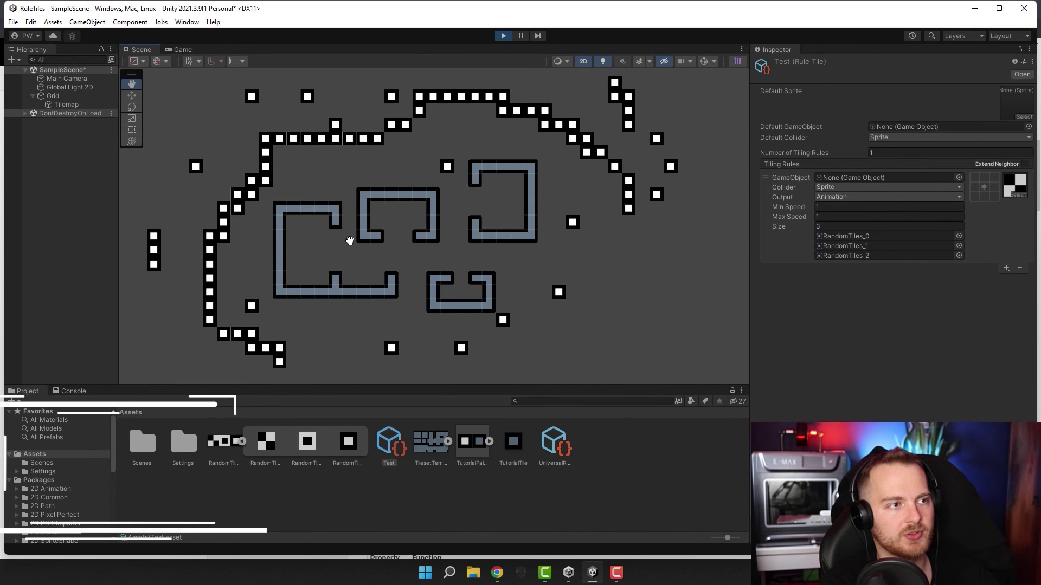